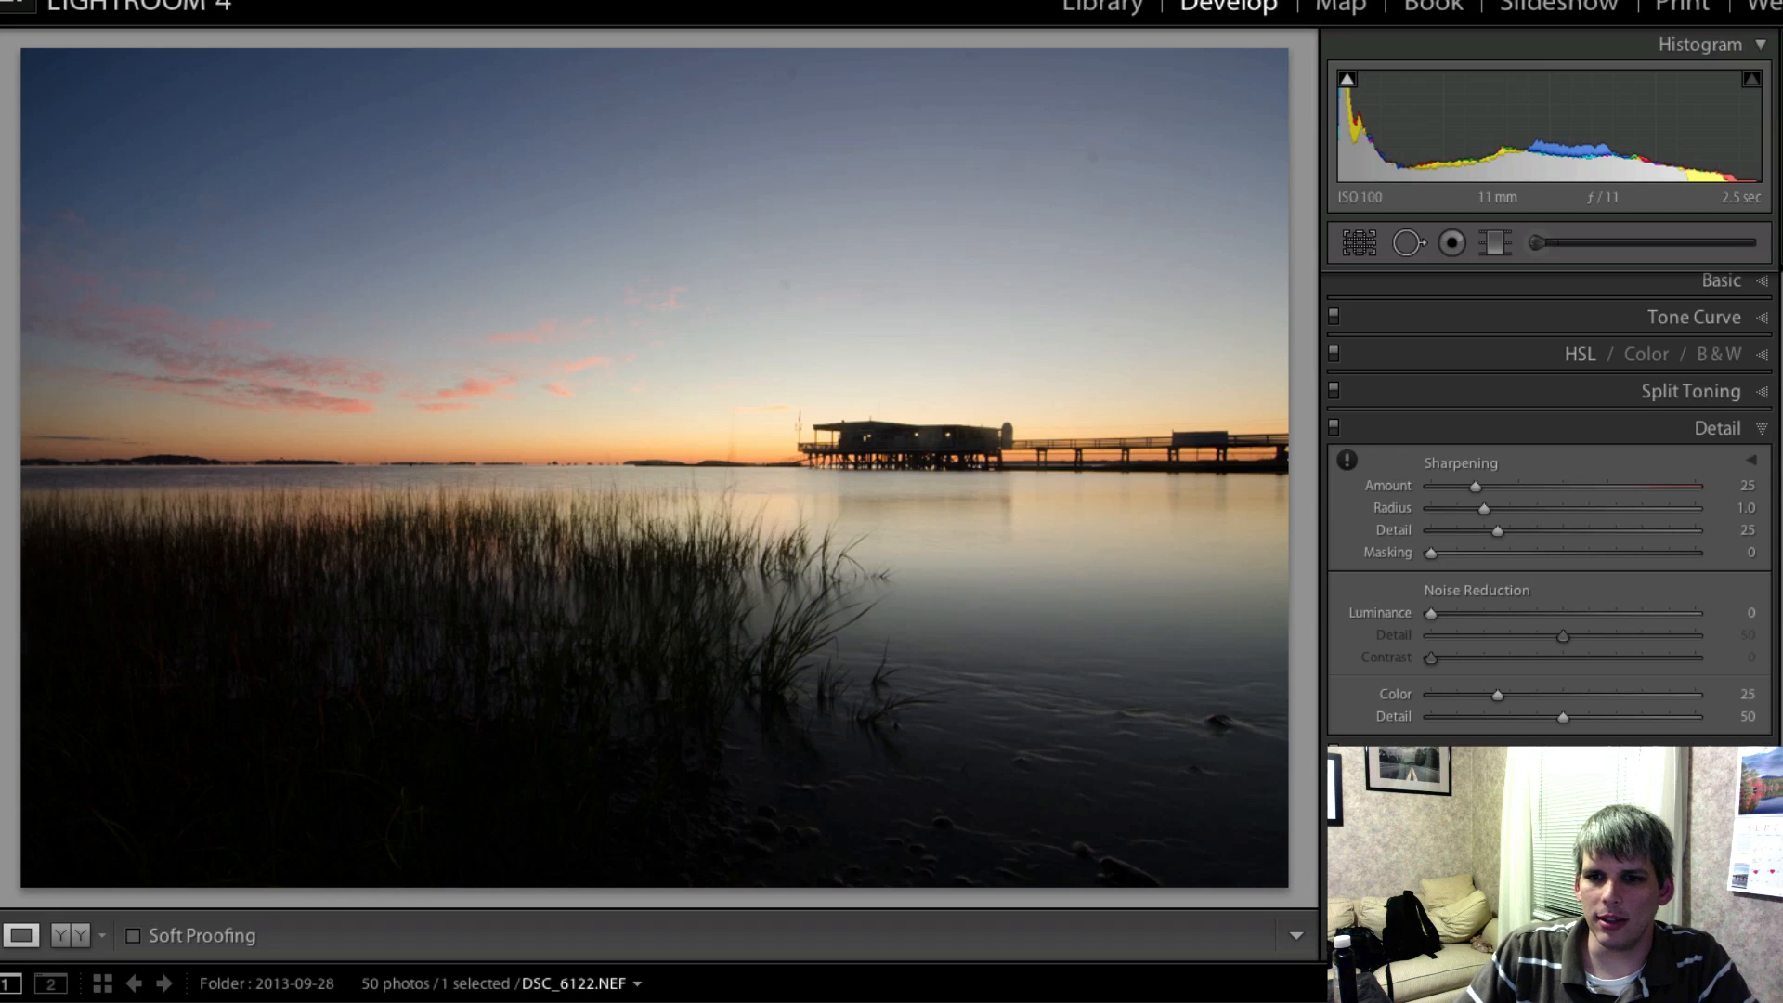
# - Crop the photo to a 16 x 9 aspect ratio, tightening the frame to trim the upper sky and the side edges
pyautogui.click(1717, 428)
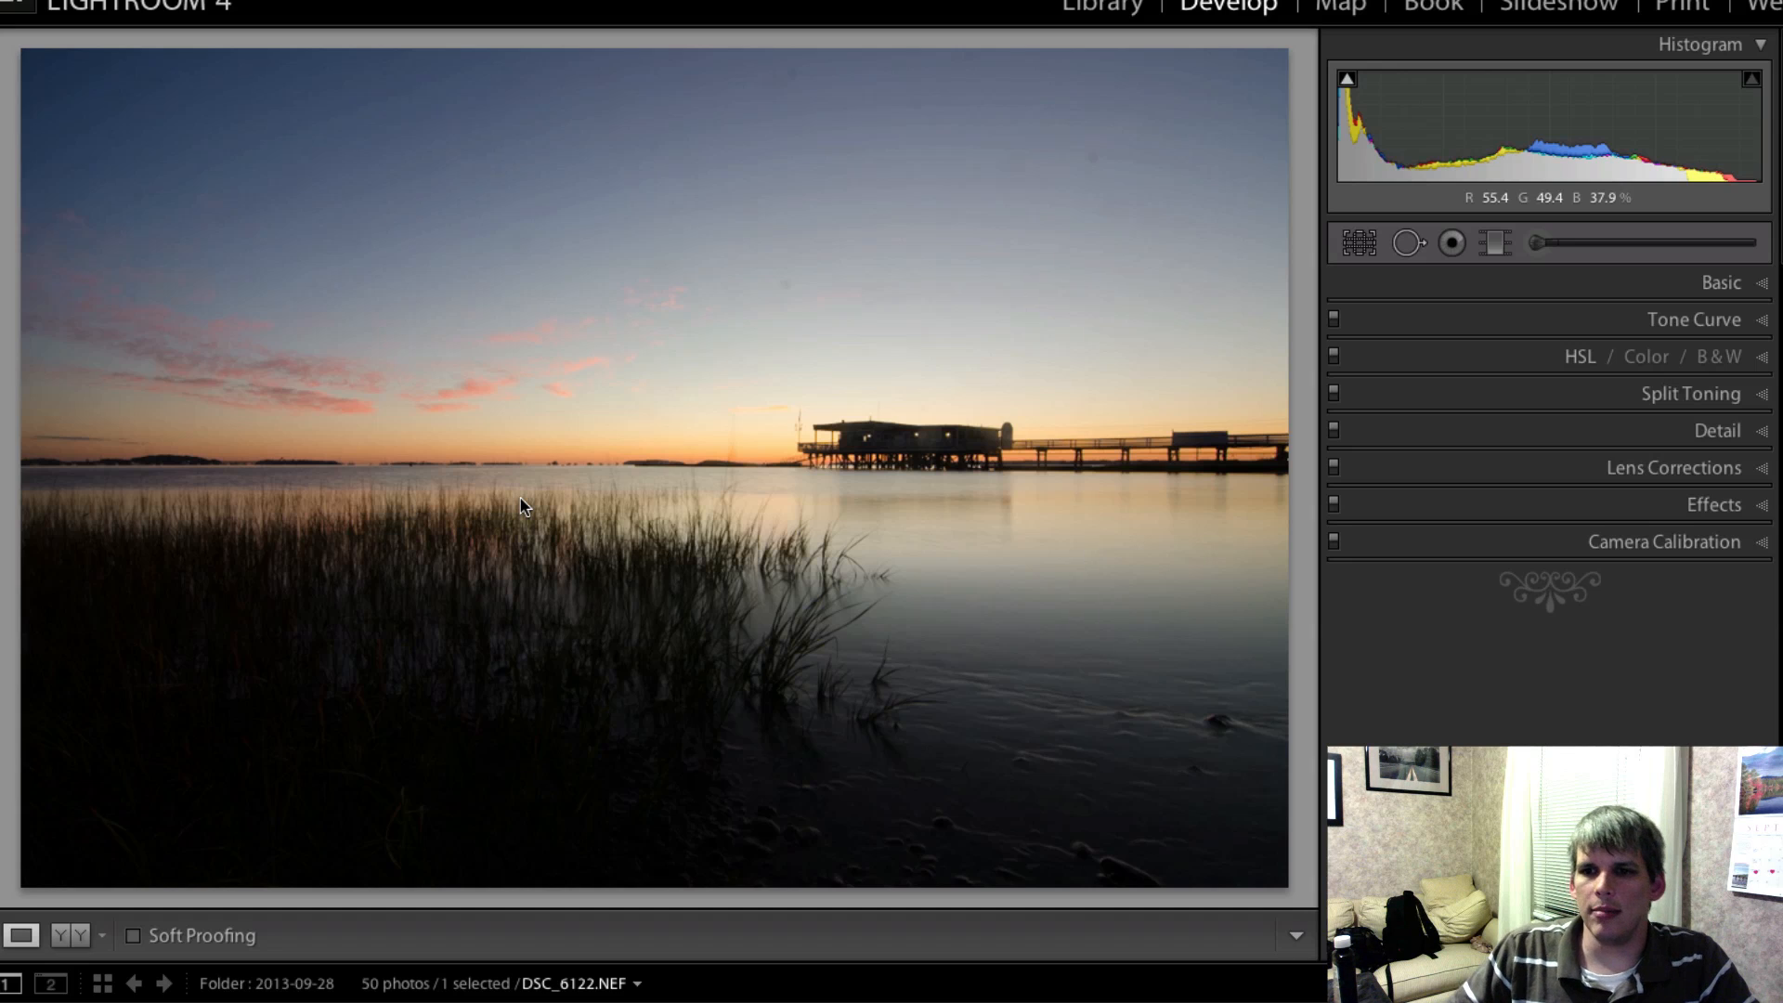
pyautogui.click(1359, 243)
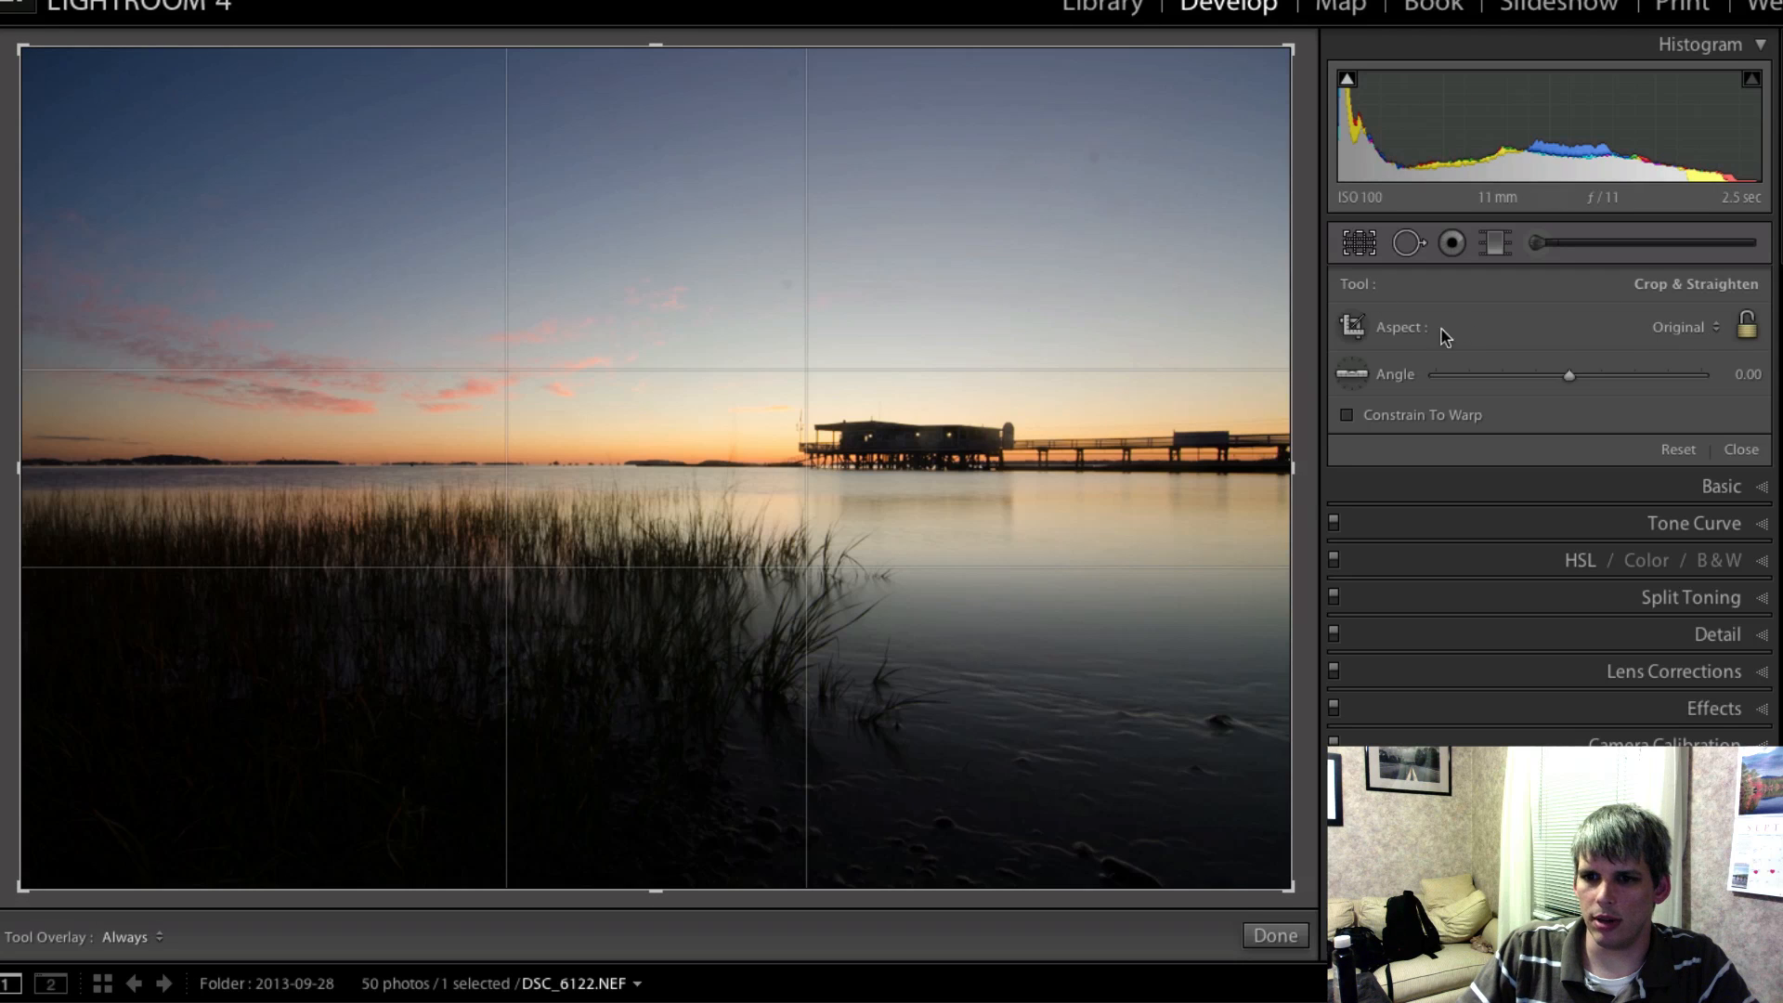
pyautogui.click(1678, 327)
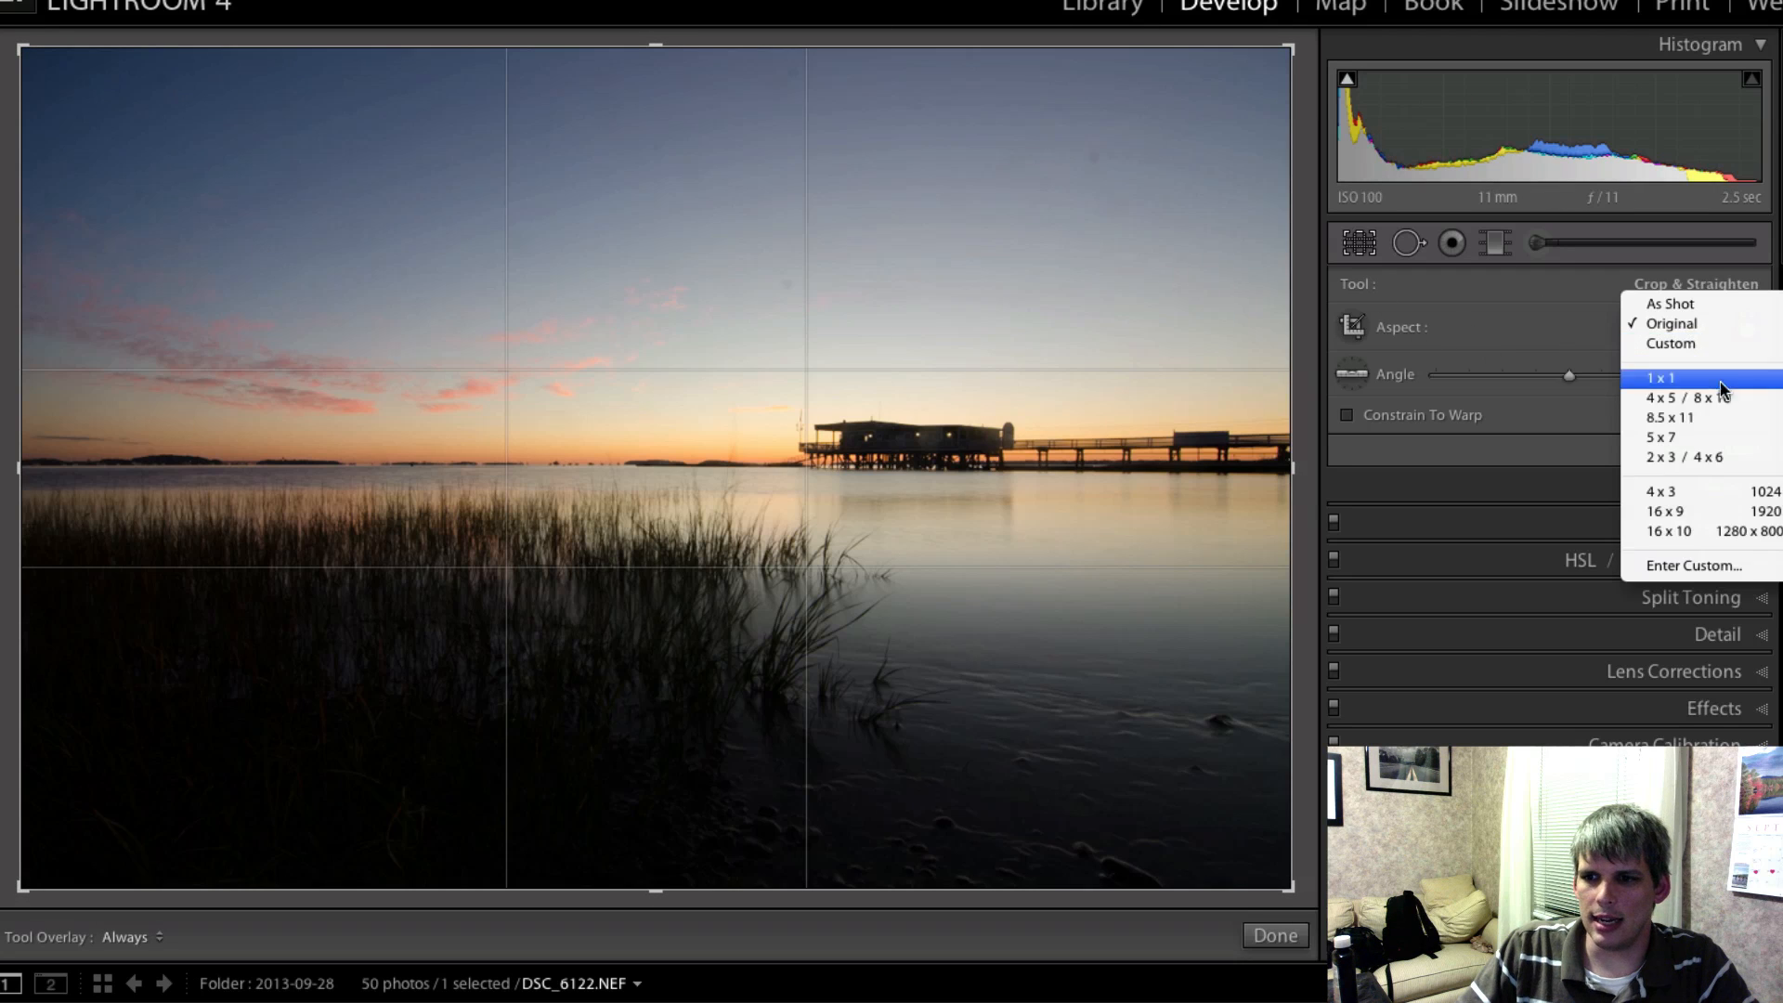
pyautogui.click(1753, 513)
pyautogui.moveTo(702, 481); pyautogui.dragTo(731, 388)
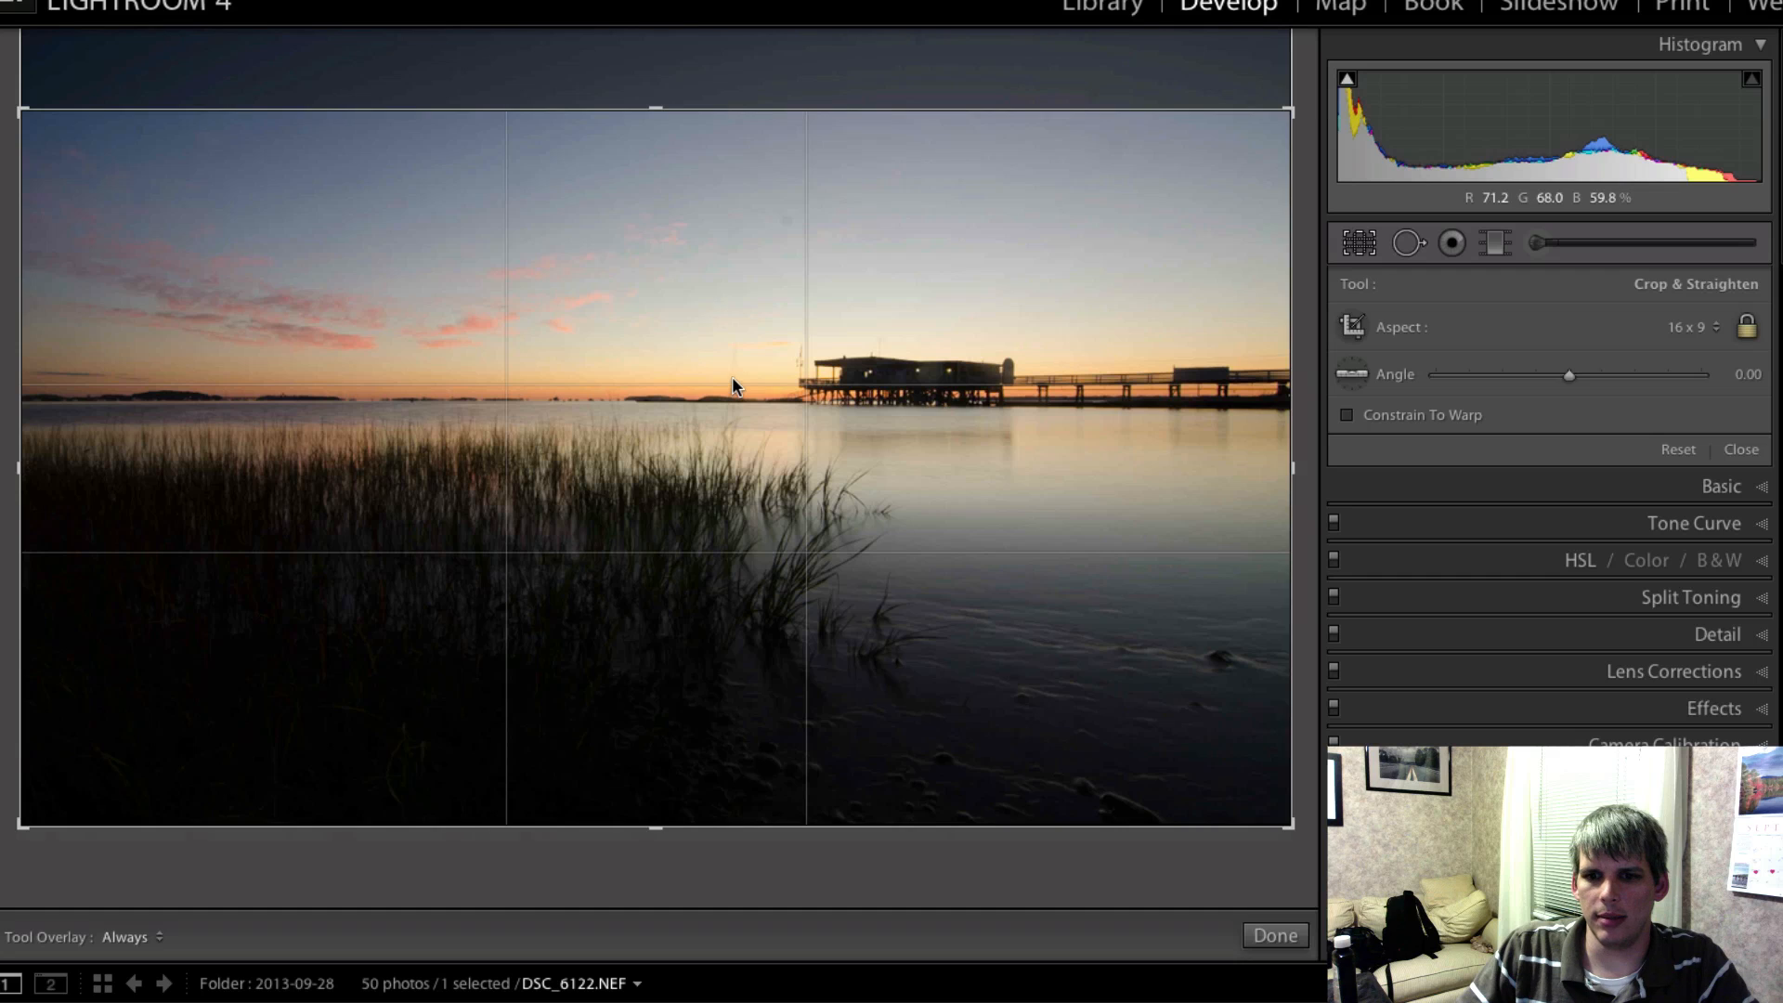
pyautogui.moveTo(657, 113); pyautogui.dragTo(654, 133)
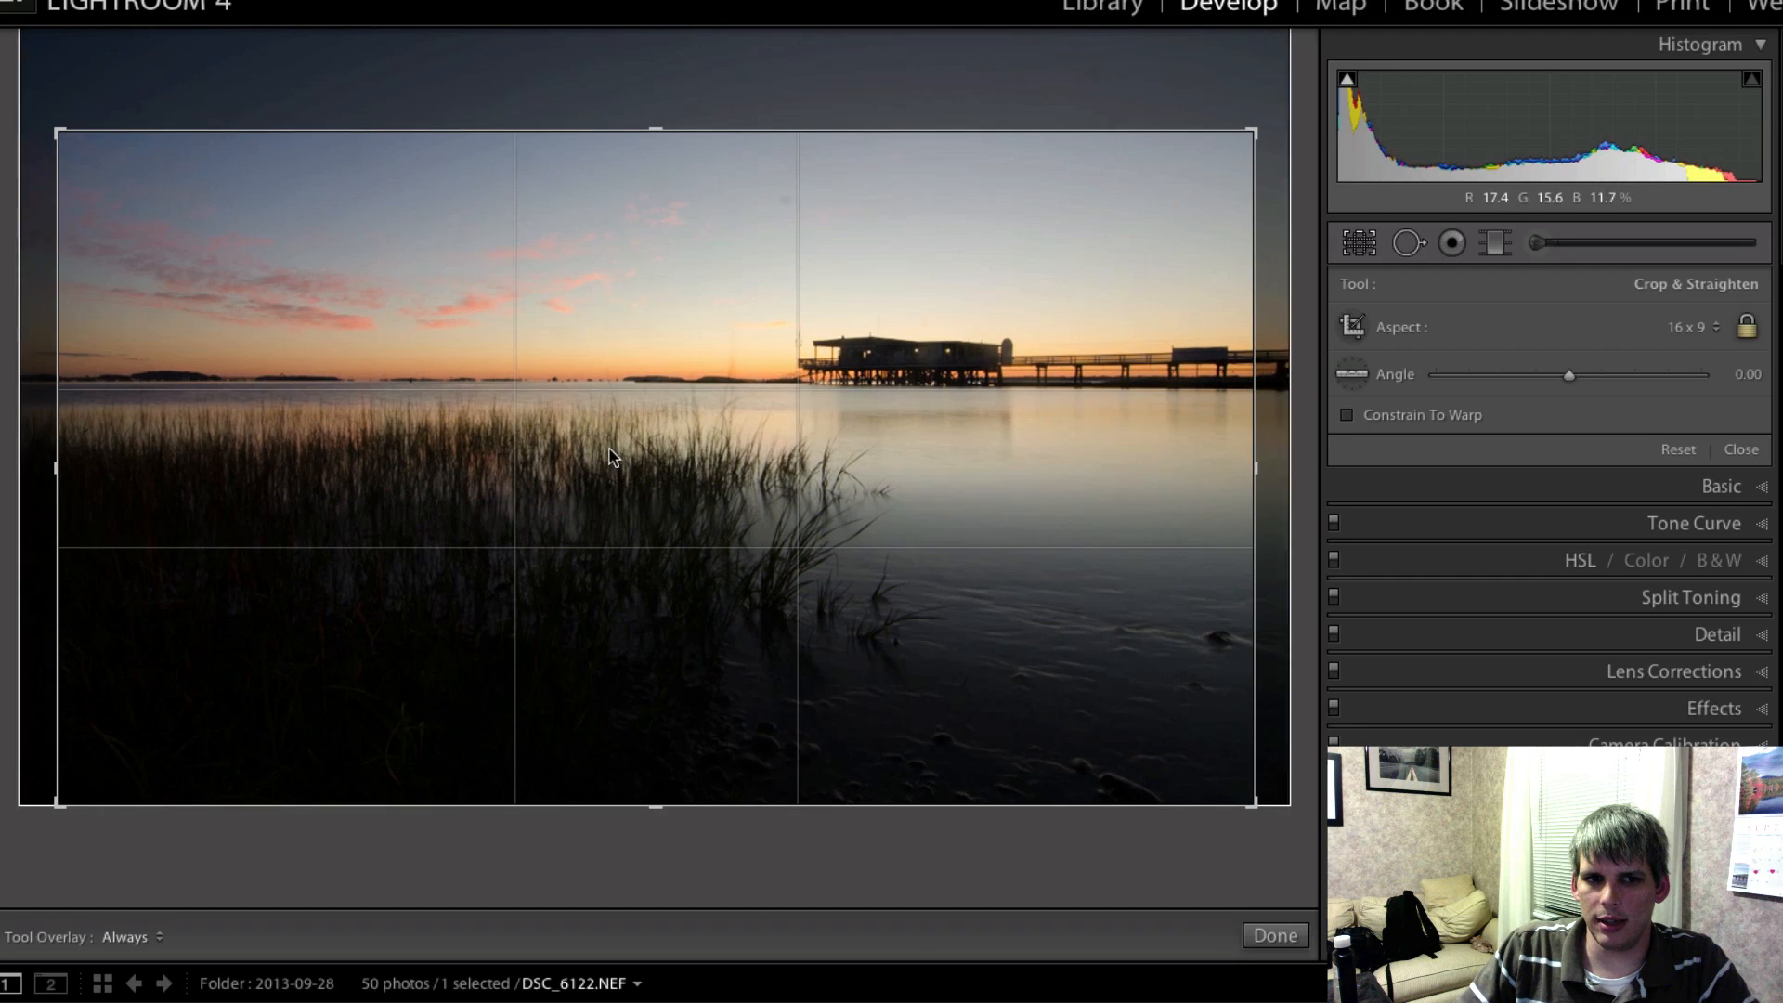
pyautogui.moveTo(611, 455); pyautogui.dragTo(628, 449)
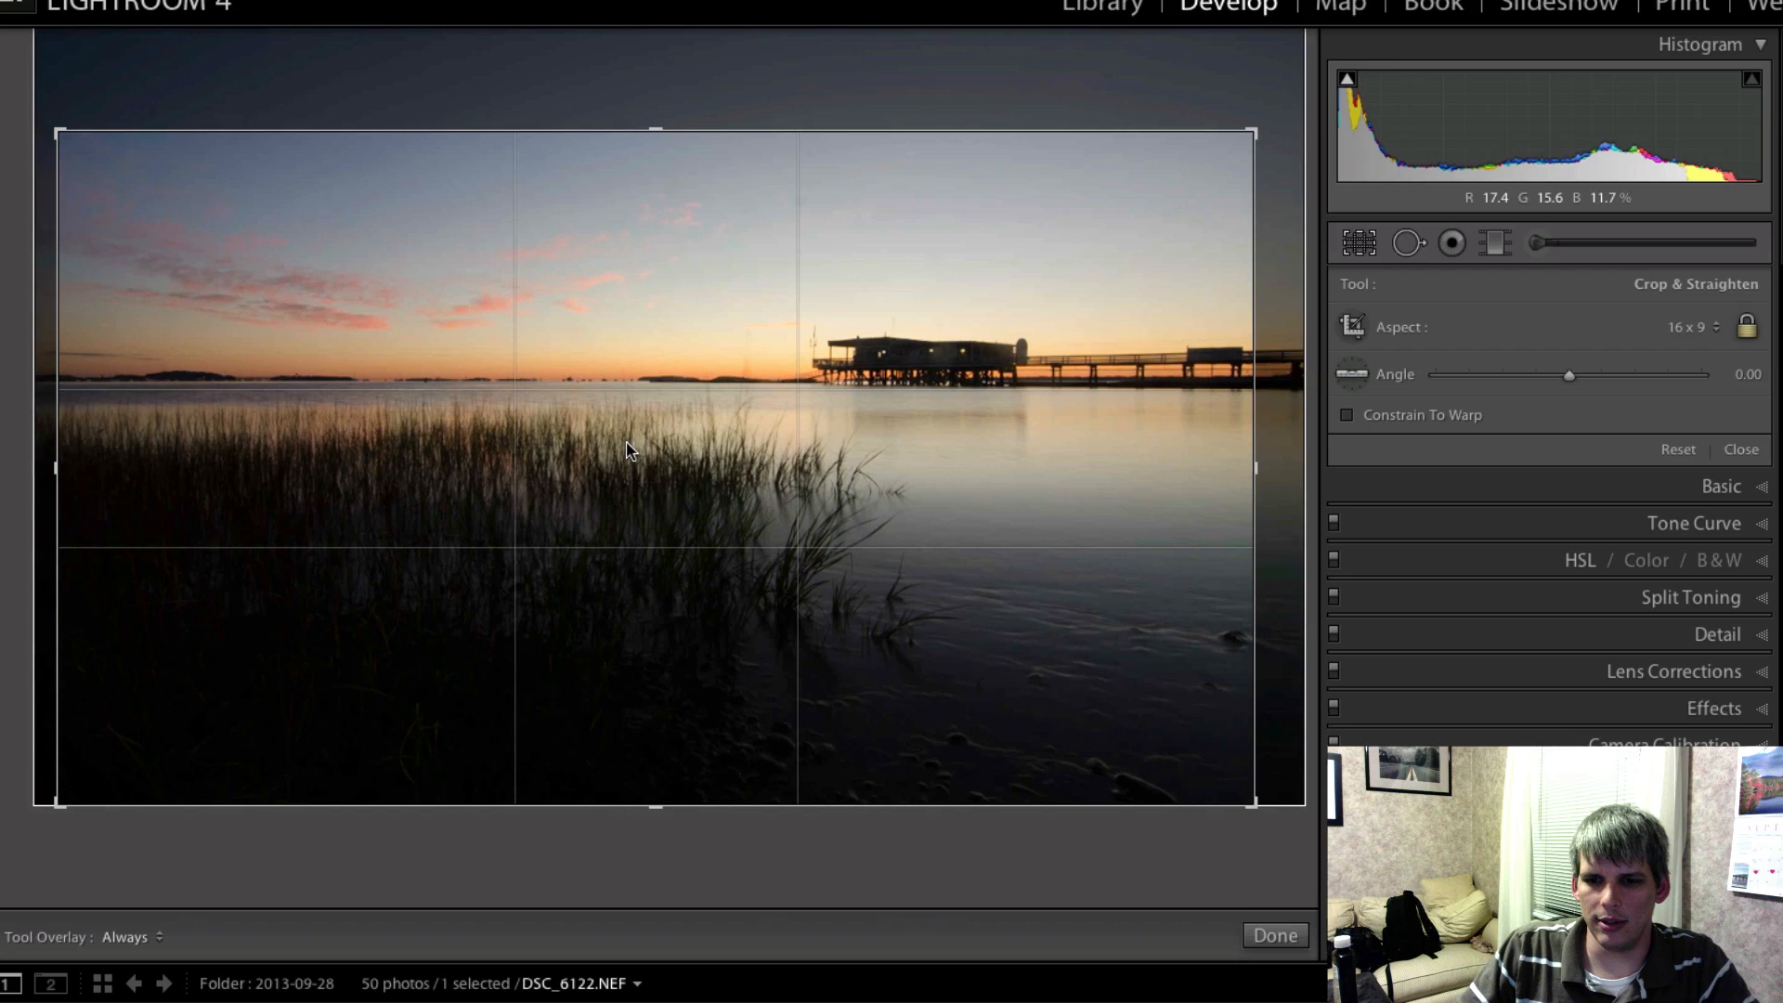
pyautogui.press('Return')
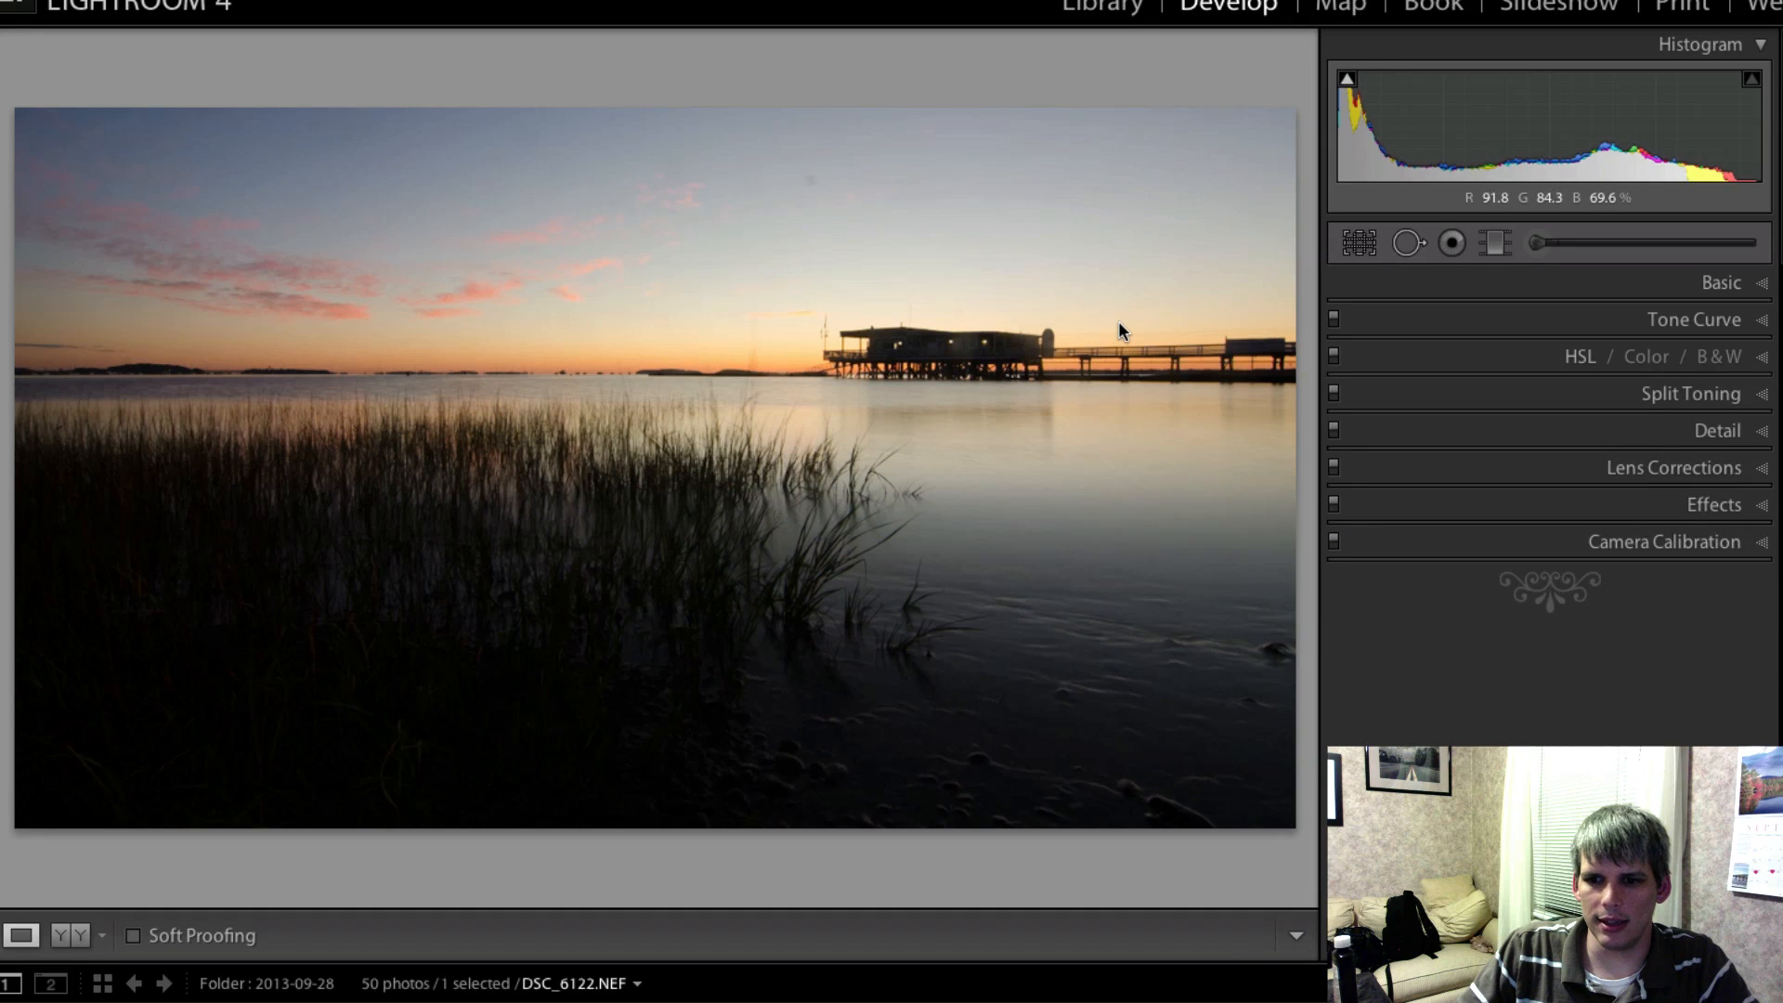
# - Add a diagonal graduated filter from the upper-right sky toward the lower-left grass and set its exposure to −1.01
pyautogui.click(1742, 295)
pyautogui.click(1516, 281)
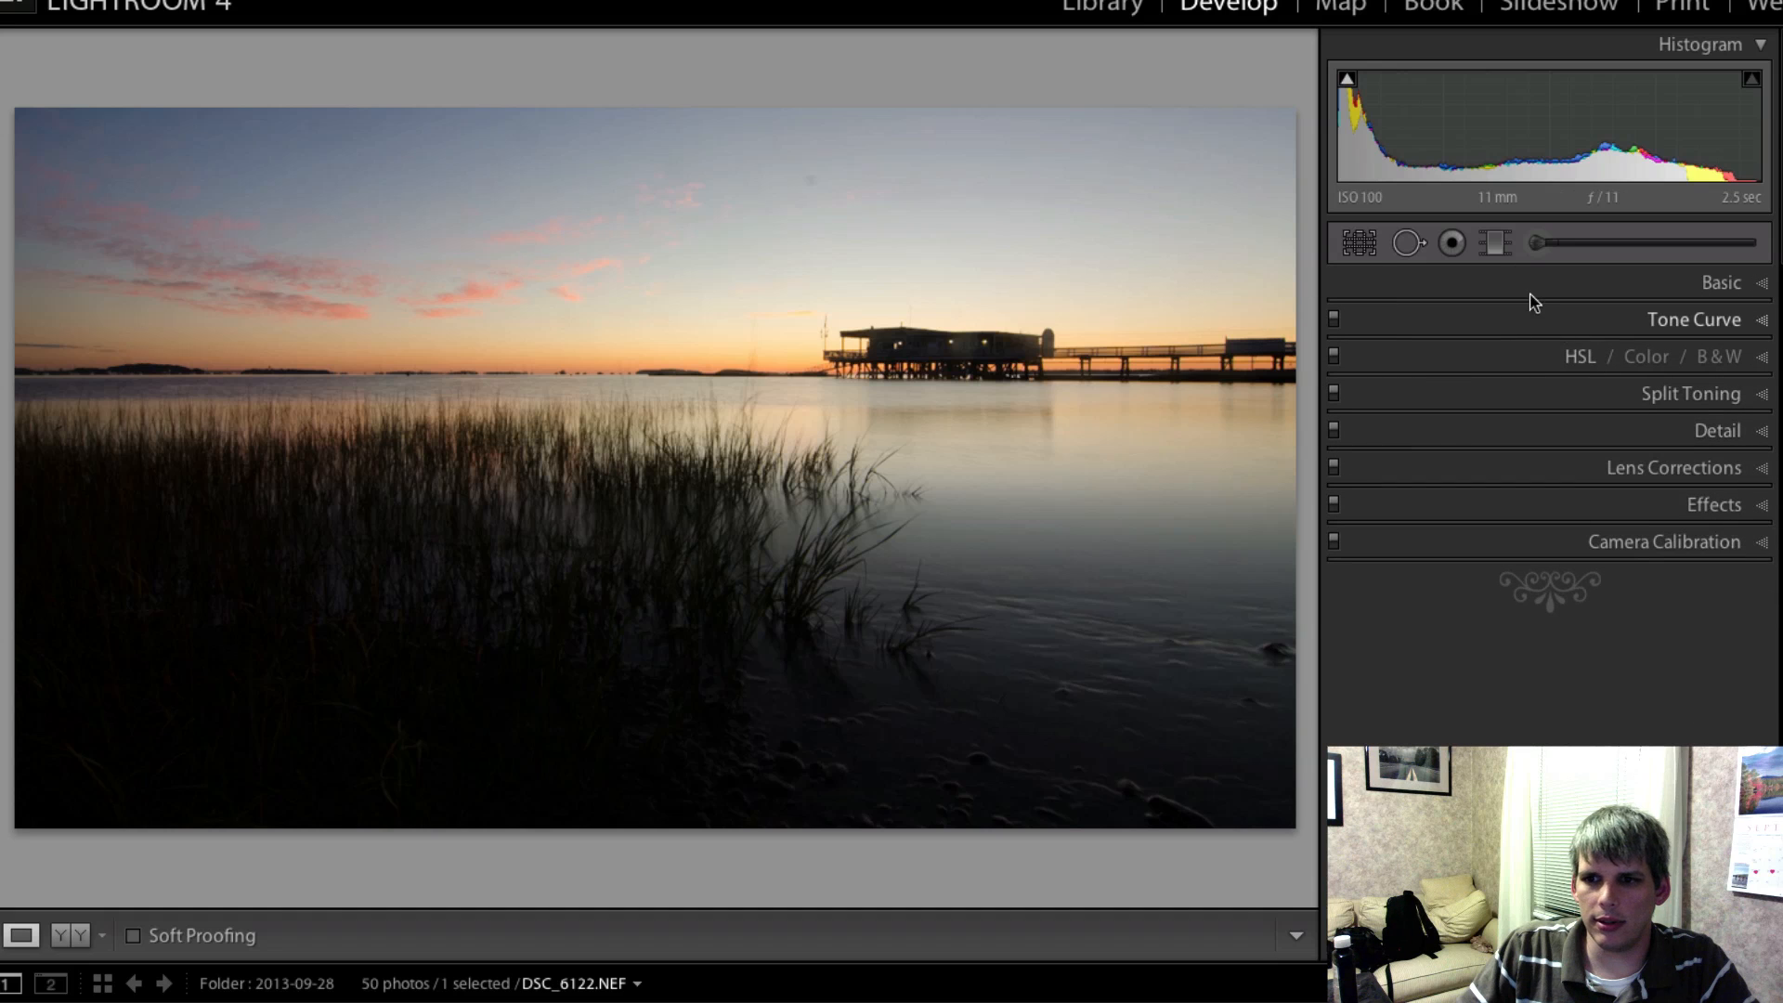
pyautogui.click(1495, 243)
pyautogui.moveTo(1125, 155); pyautogui.dragTo(810, 763)
pyautogui.moveTo(963, 463); pyautogui.dragTo(818, 393)
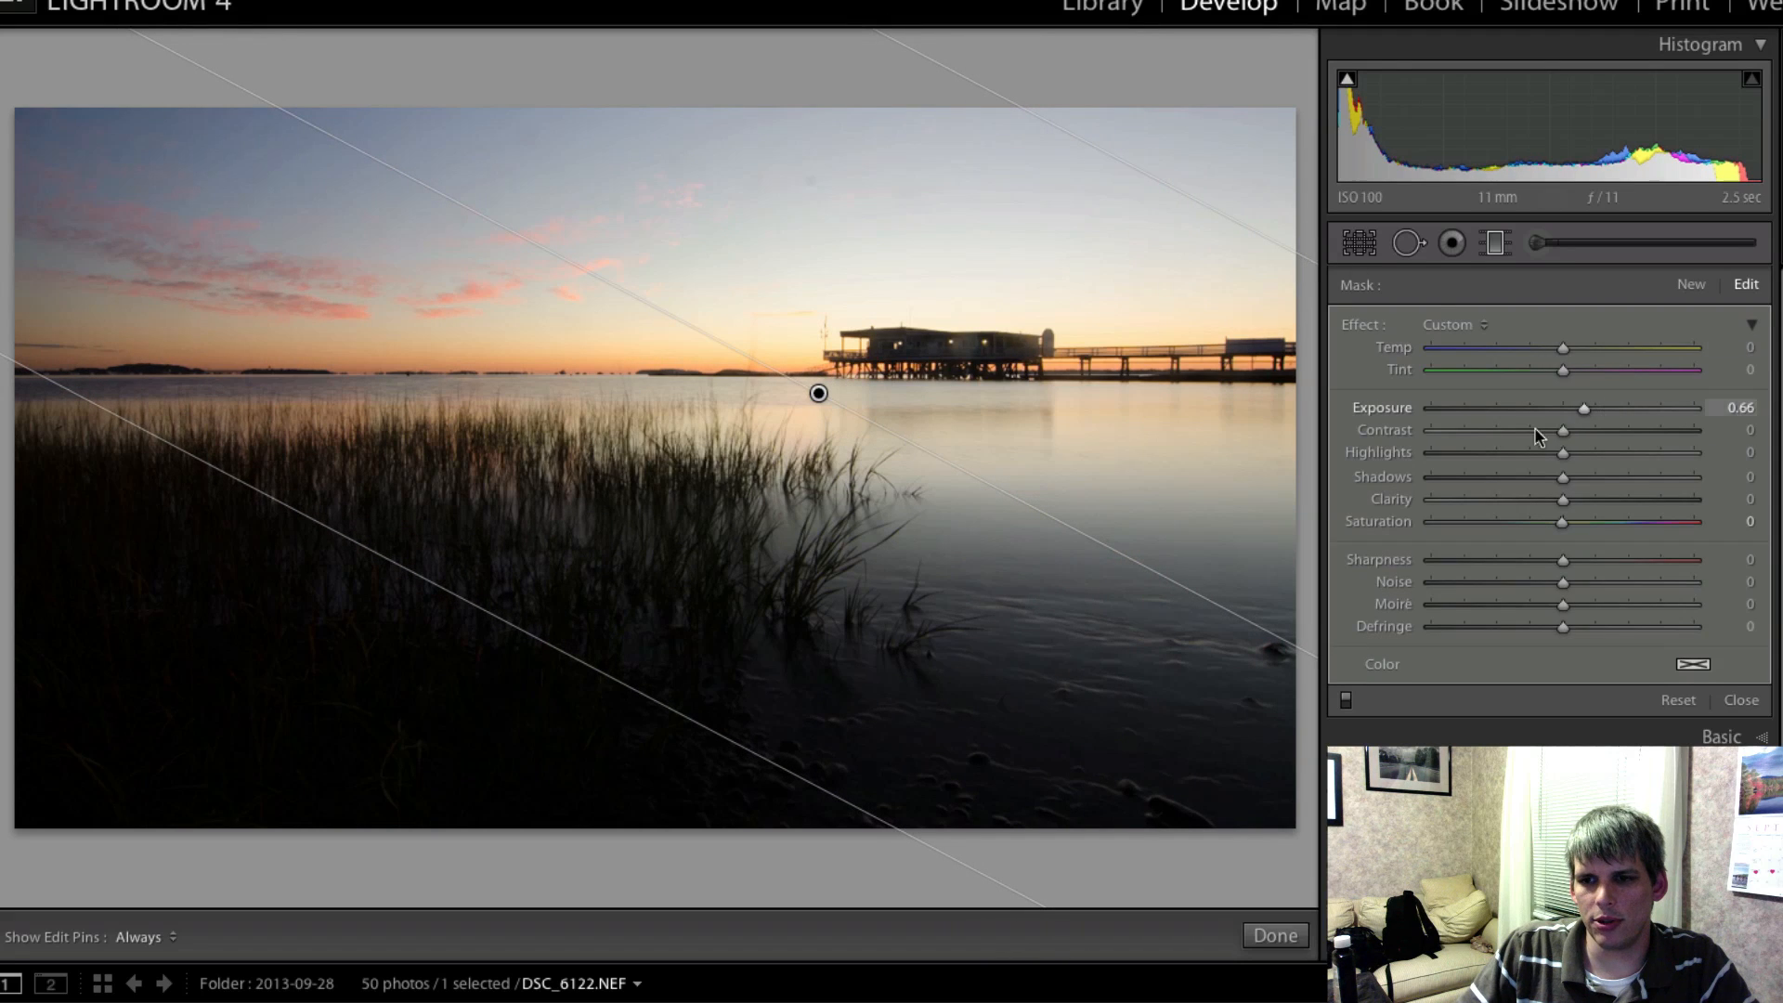
pyautogui.doubleClick(1384, 407)
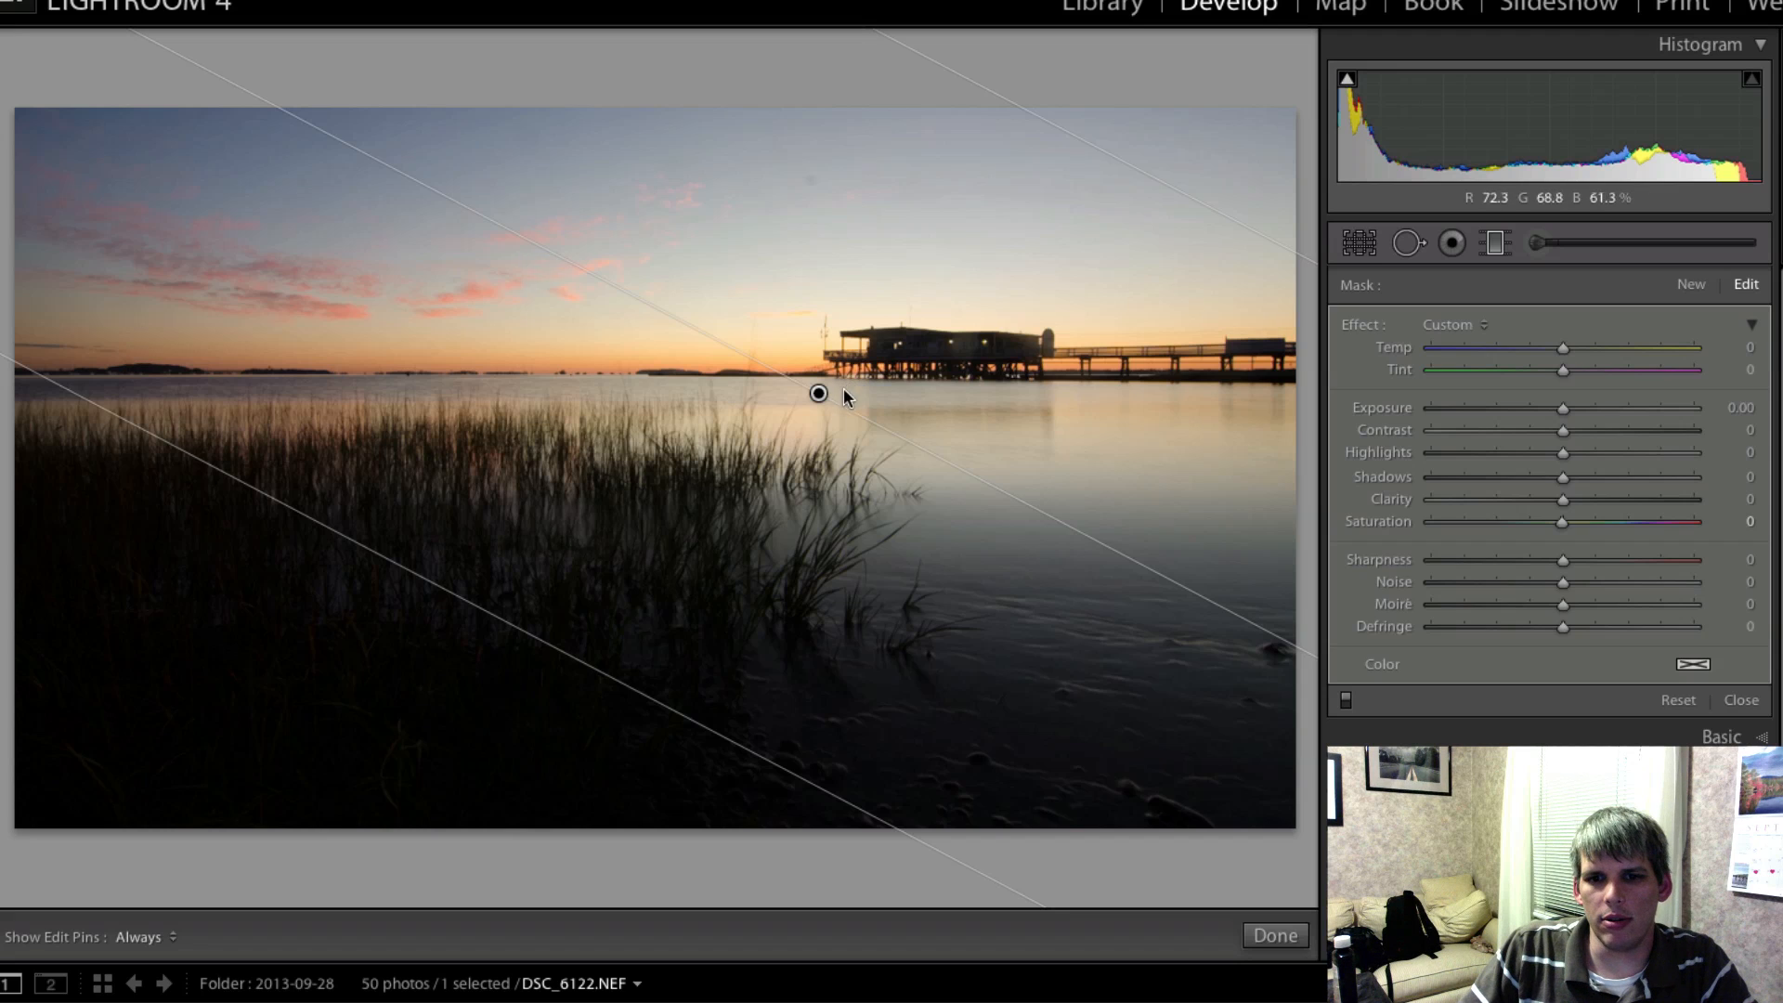
pyautogui.moveTo(818, 395)
pyautogui.mouseDown()
pyautogui.moveTo(775, 371)
pyautogui.moveTo(773, 404)
pyautogui.moveTo(790, 397)
pyautogui.mouseUp()
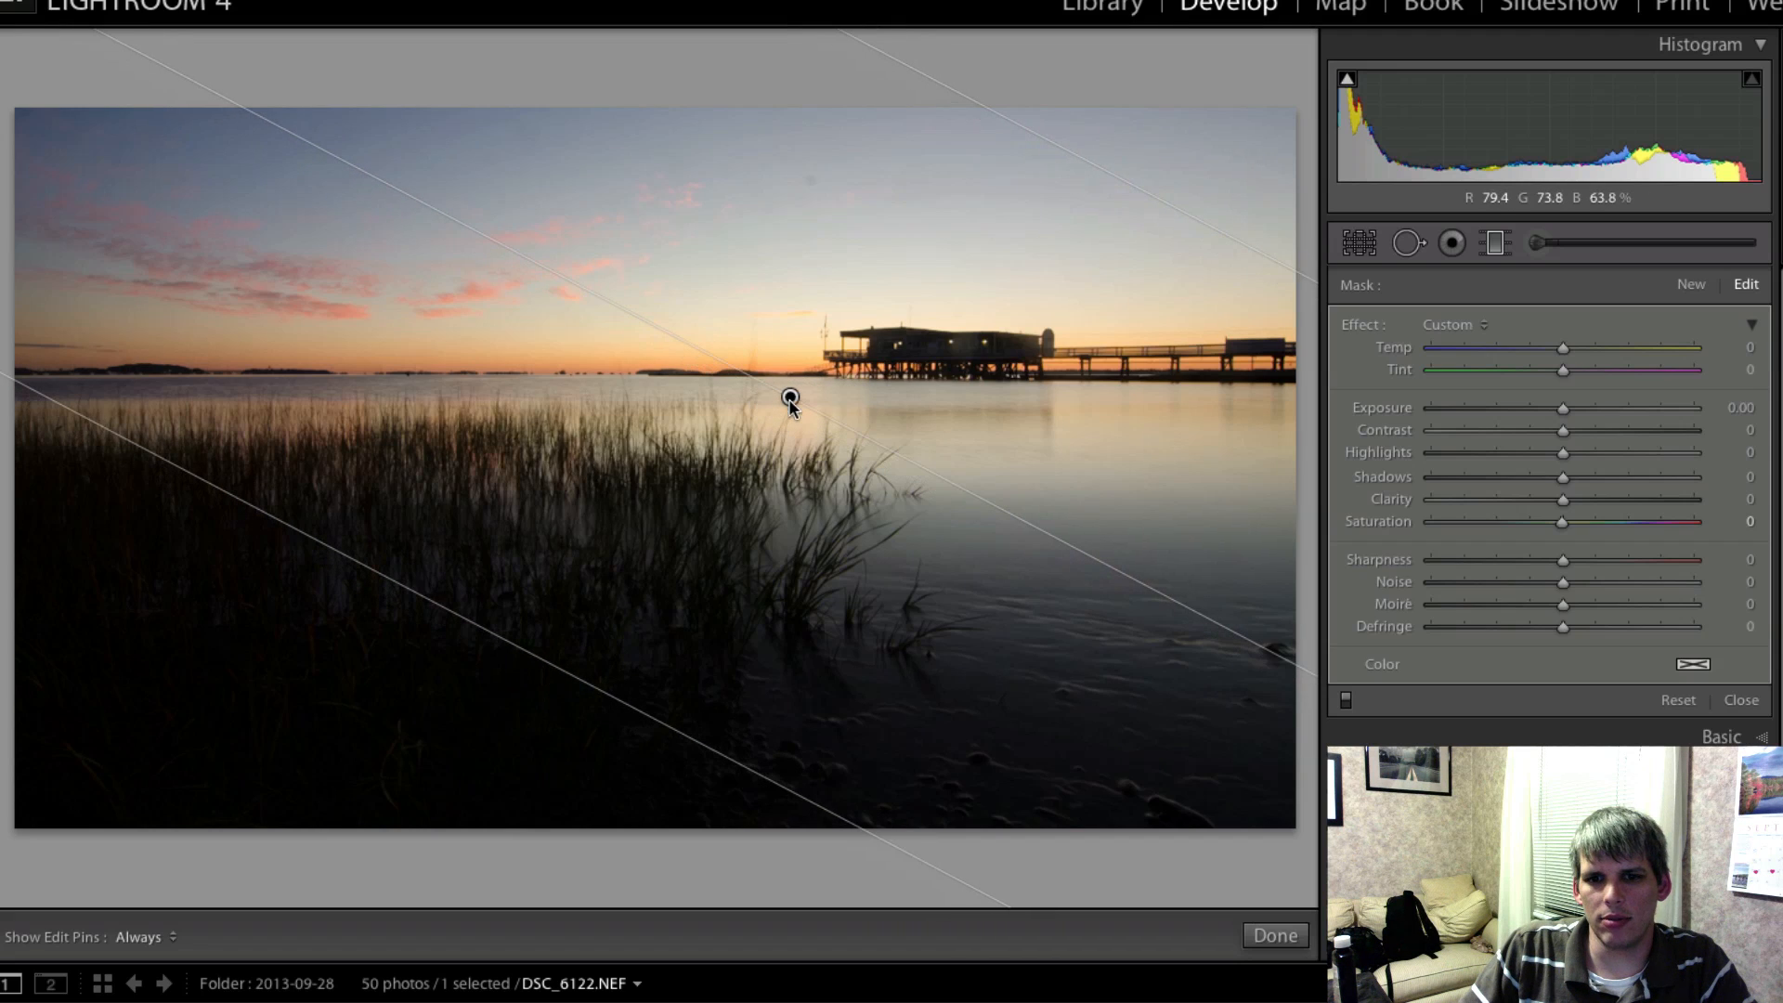
pyautogui.moveTo(1559, 412); pyautogui.dragTo(1526, 418)
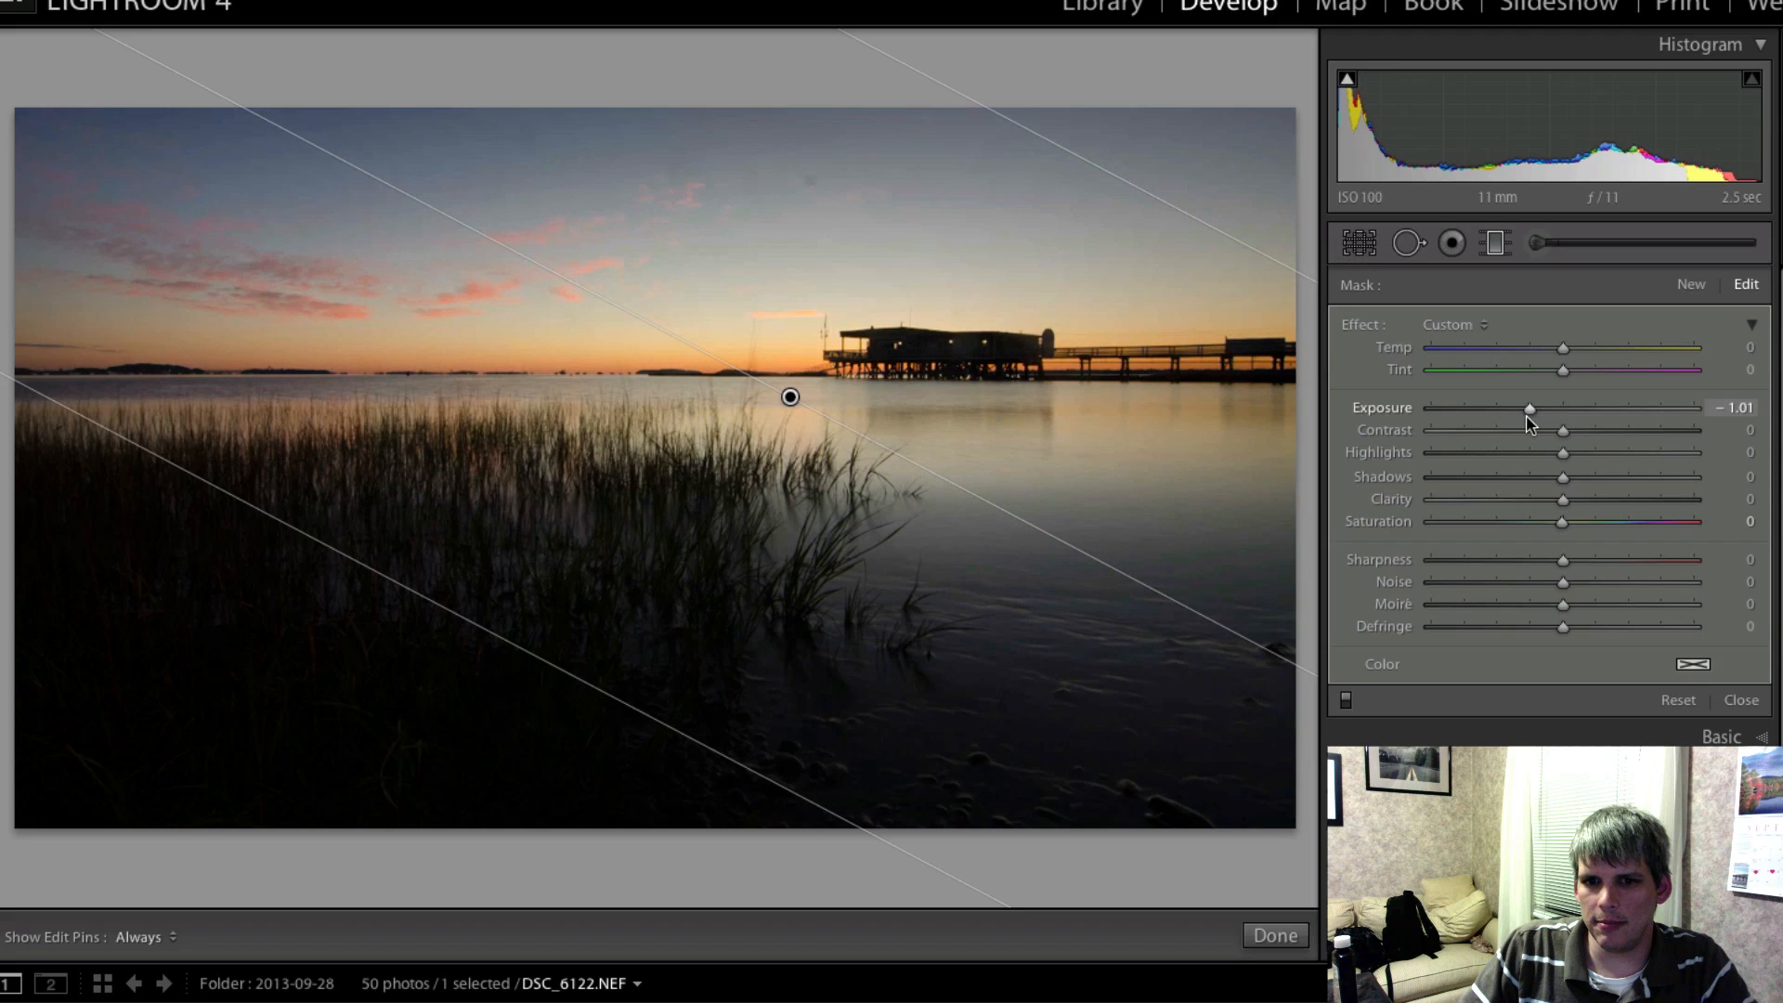
pyautogui.click(1495, 243)
pyautogui.click(1495, 243)
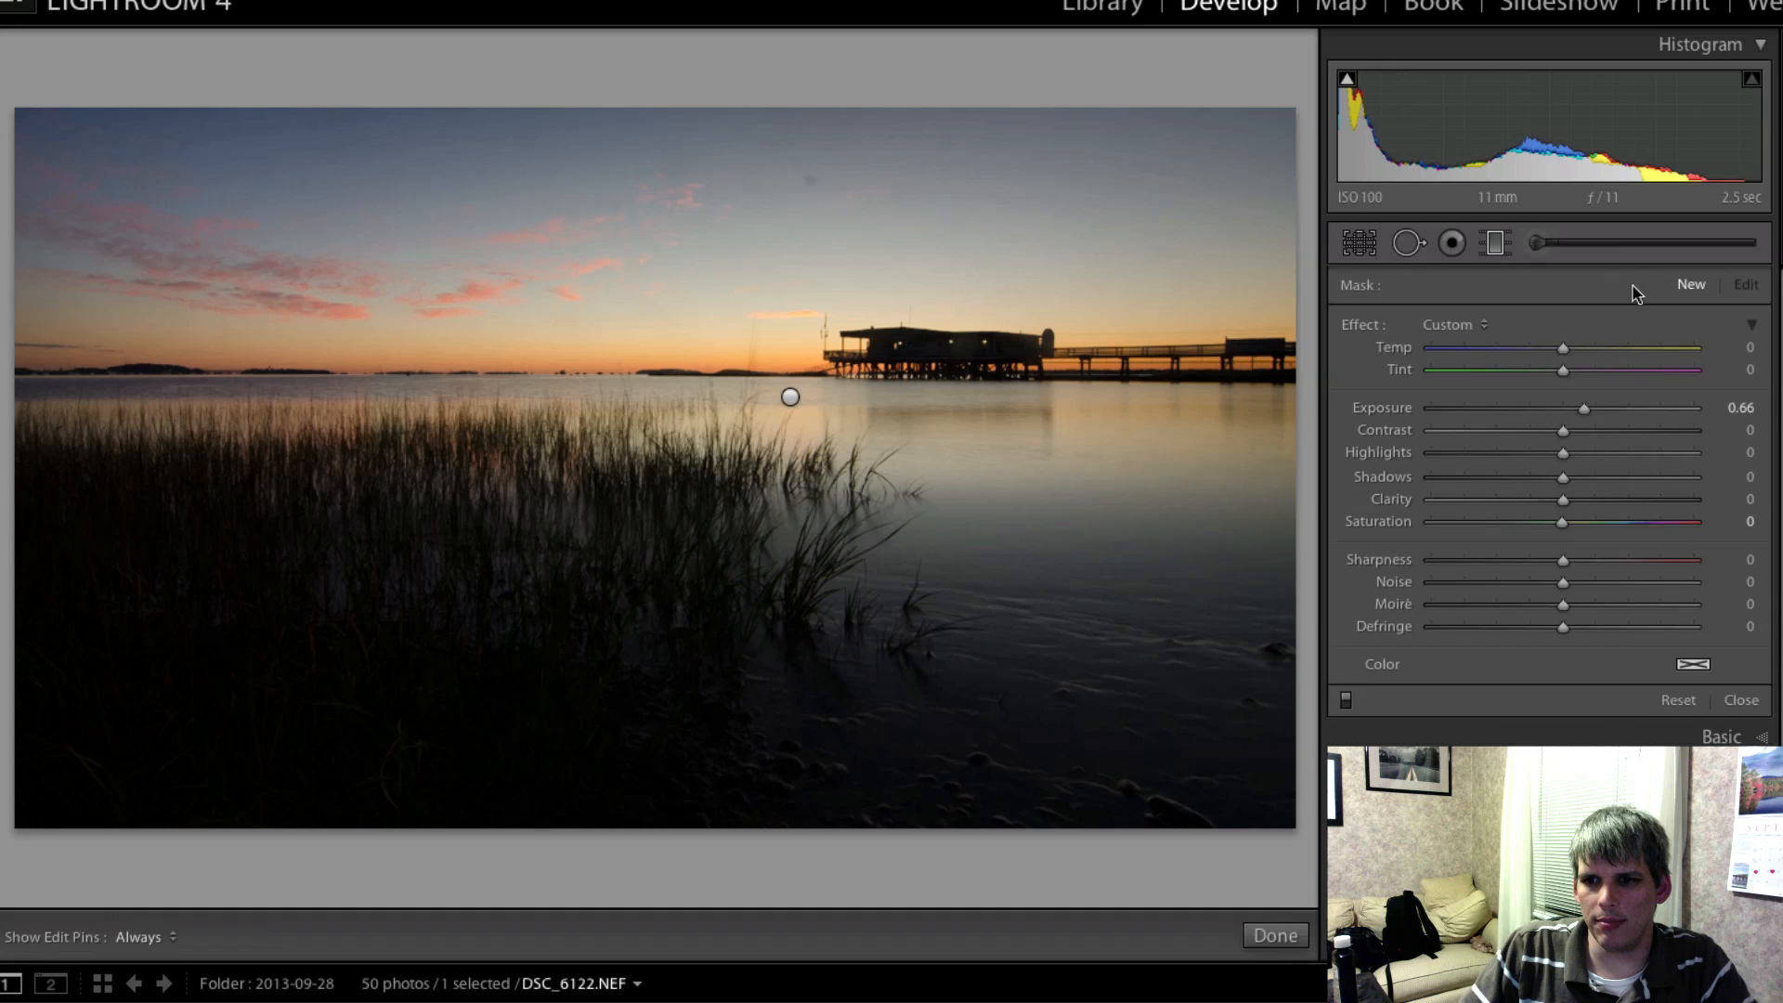
pyautogui.moveTo(247, 759); pyautogui.dragTo(622, 0)
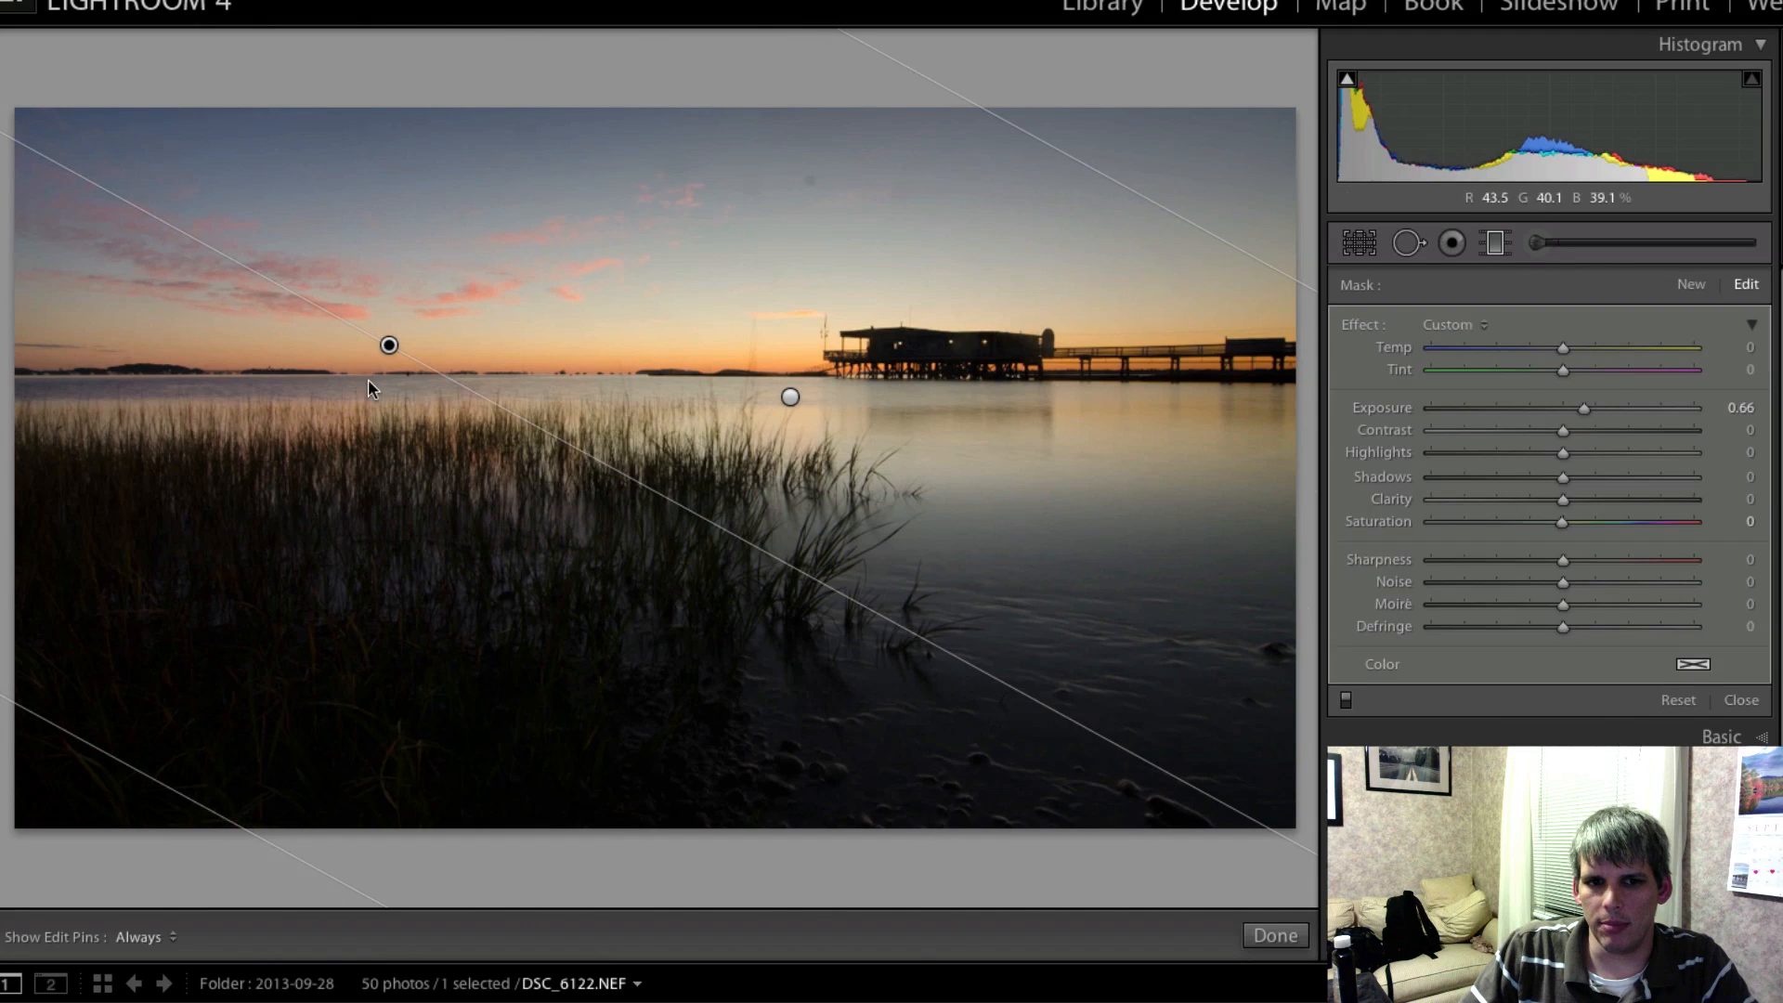
pyautogui.moveTo(381, 379); pyautogui.dragTo(290, 291)
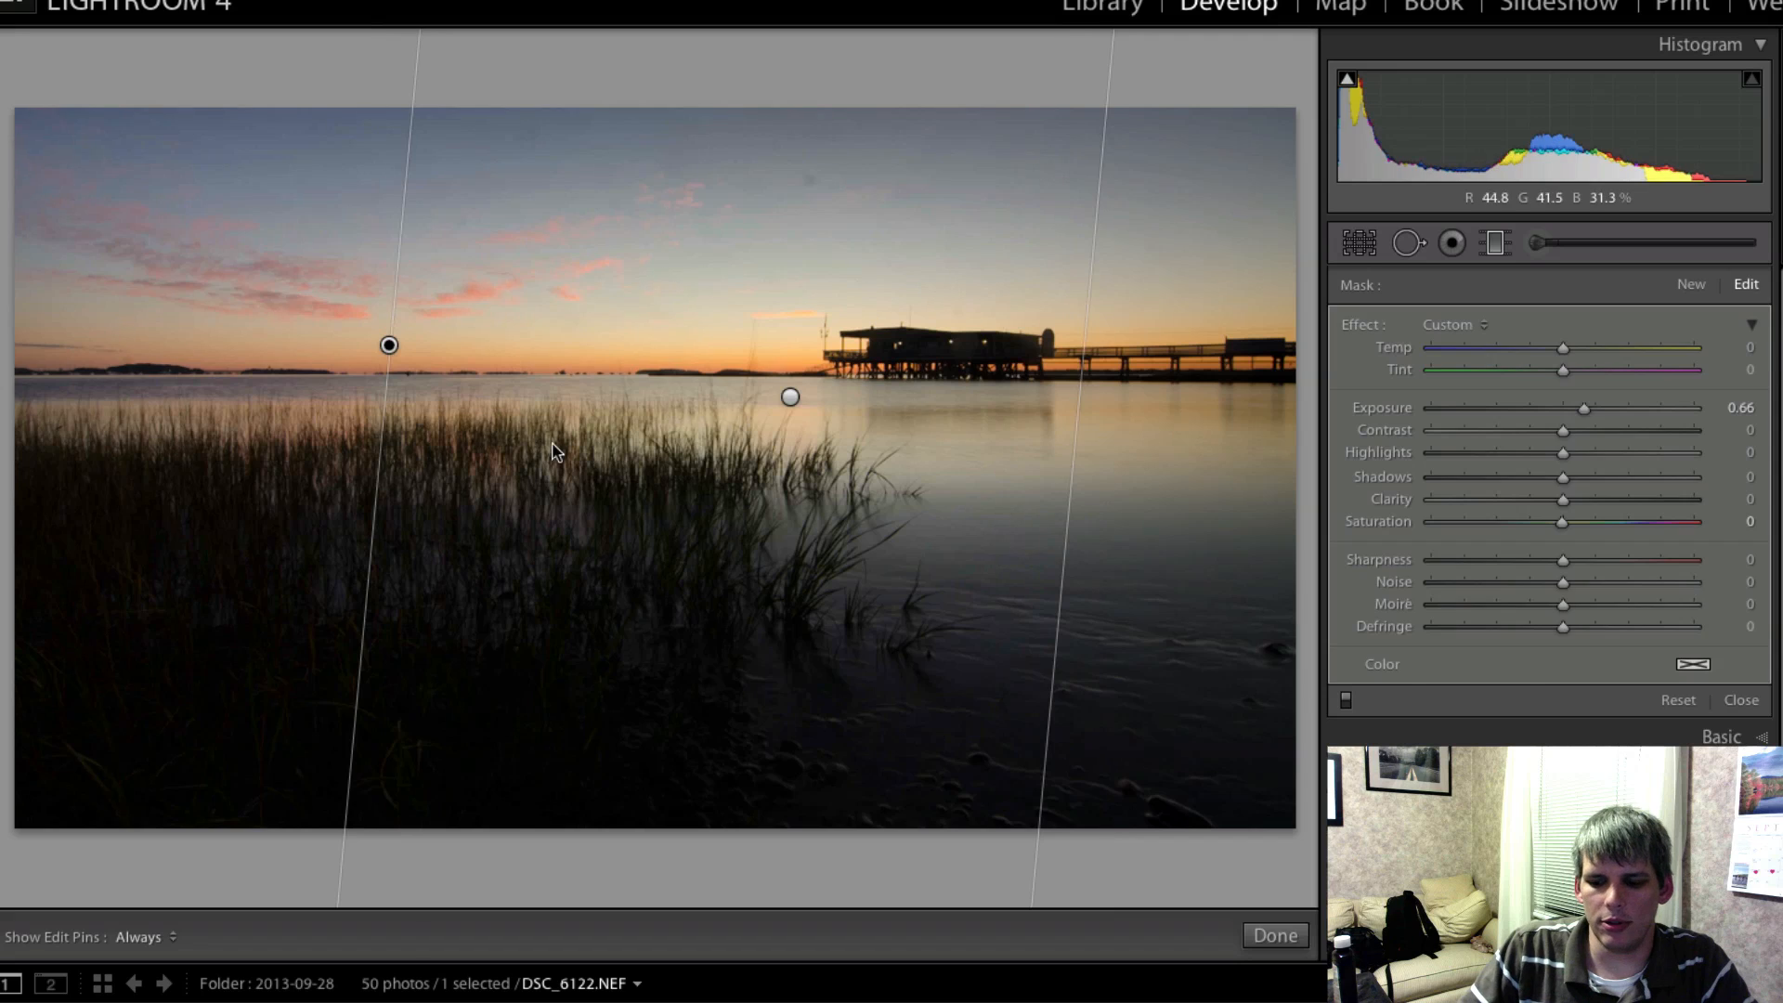
pyautogui.press('Delete')
# - Add a diagonal graduated filter from the lower-left grass toward the sky and raise its exposure to 2.63
pyautogui.moveTo(116, 745); pyautogui.dragTo(437, 214)
pyautogui.moveTo(276, 469); pyautogui.dragTo(462, 423)
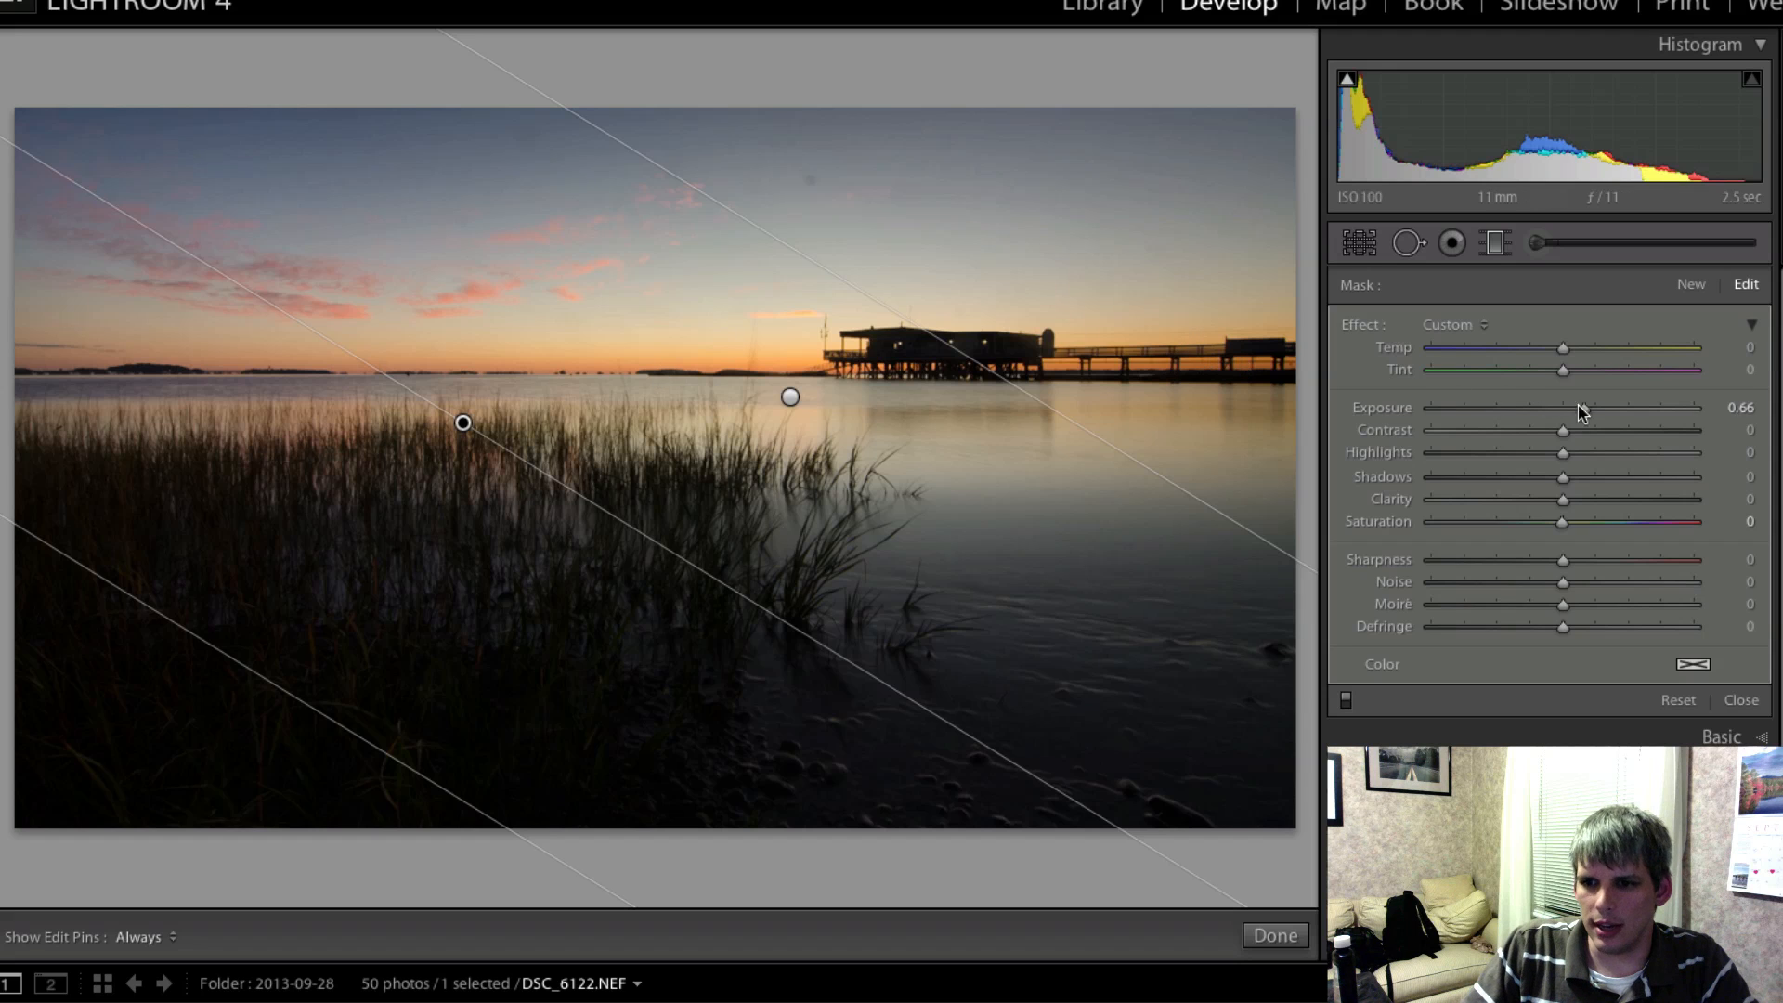
pyautogui.moveTo(1580, 410); pyautogui.dragTo(1651, 410)
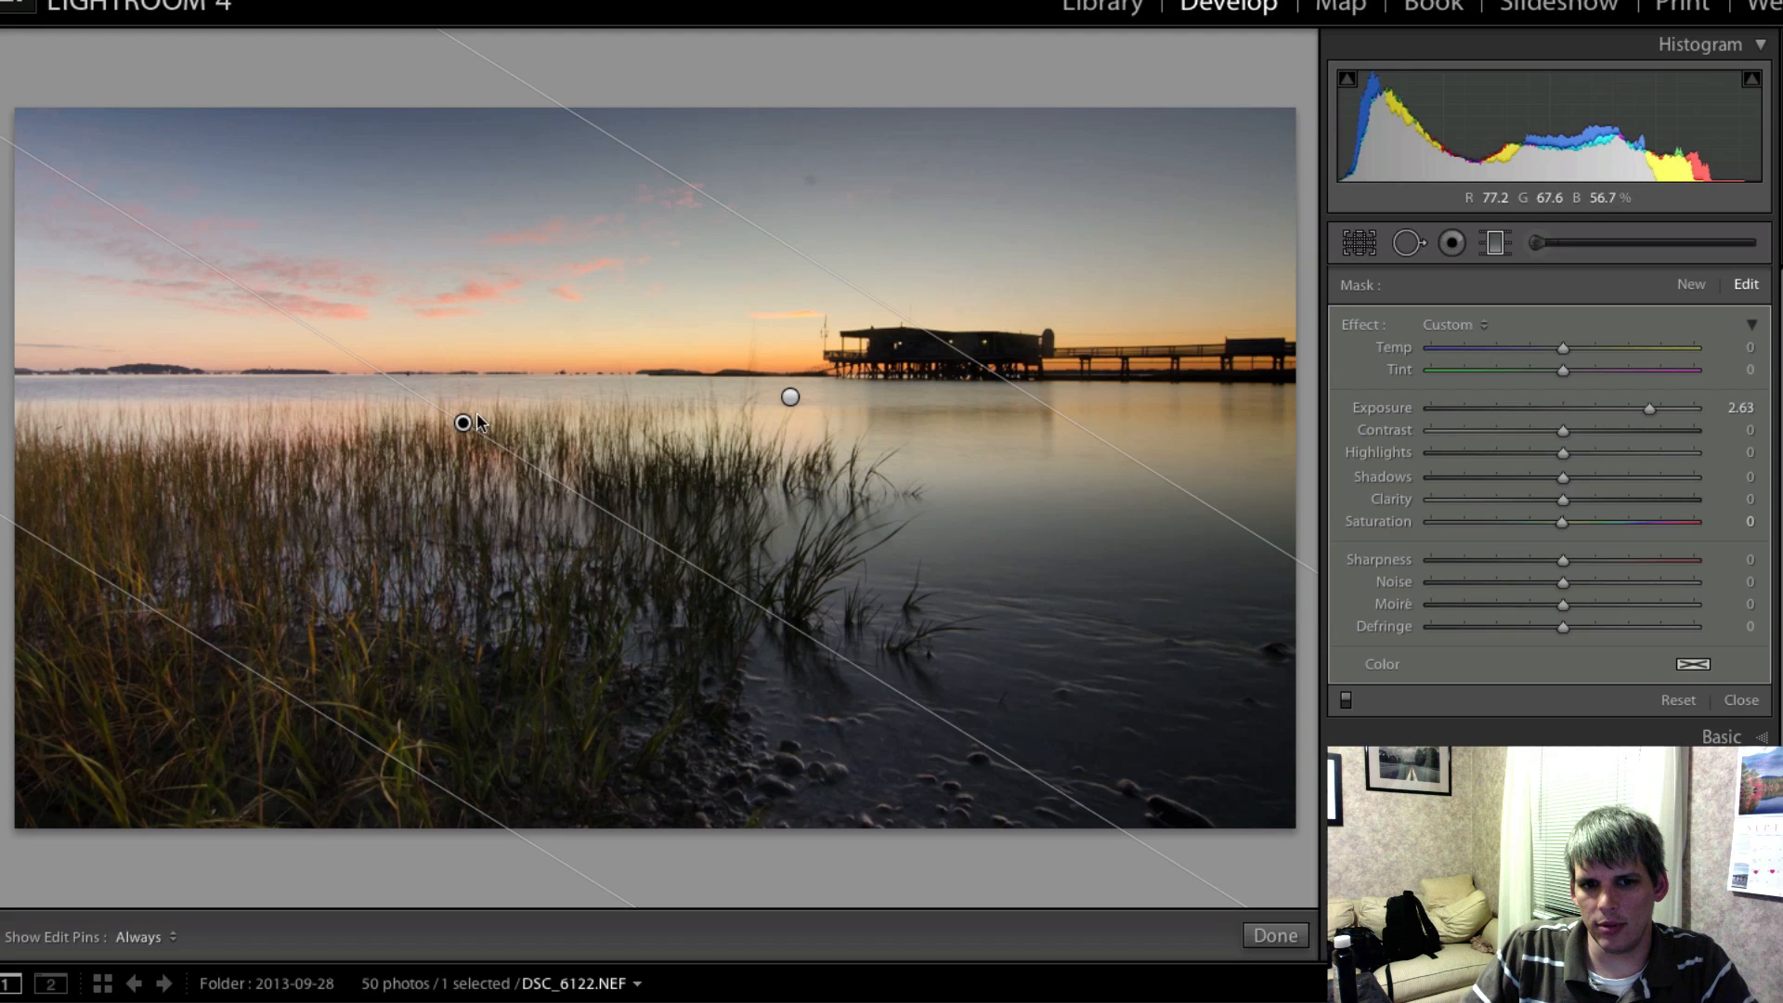
# - Shift the grass filter toward the middle of the photo and set its shadows to 36
pyautogui.moveTo(463, 423); pyautogui.dragTo(507, 415)
pyautogui.moveTo(662, 522); pyautogui.dragTo(690, 526)
pyautogui.moveTo(517, 423); pyautogui.dragTo(622, 455)
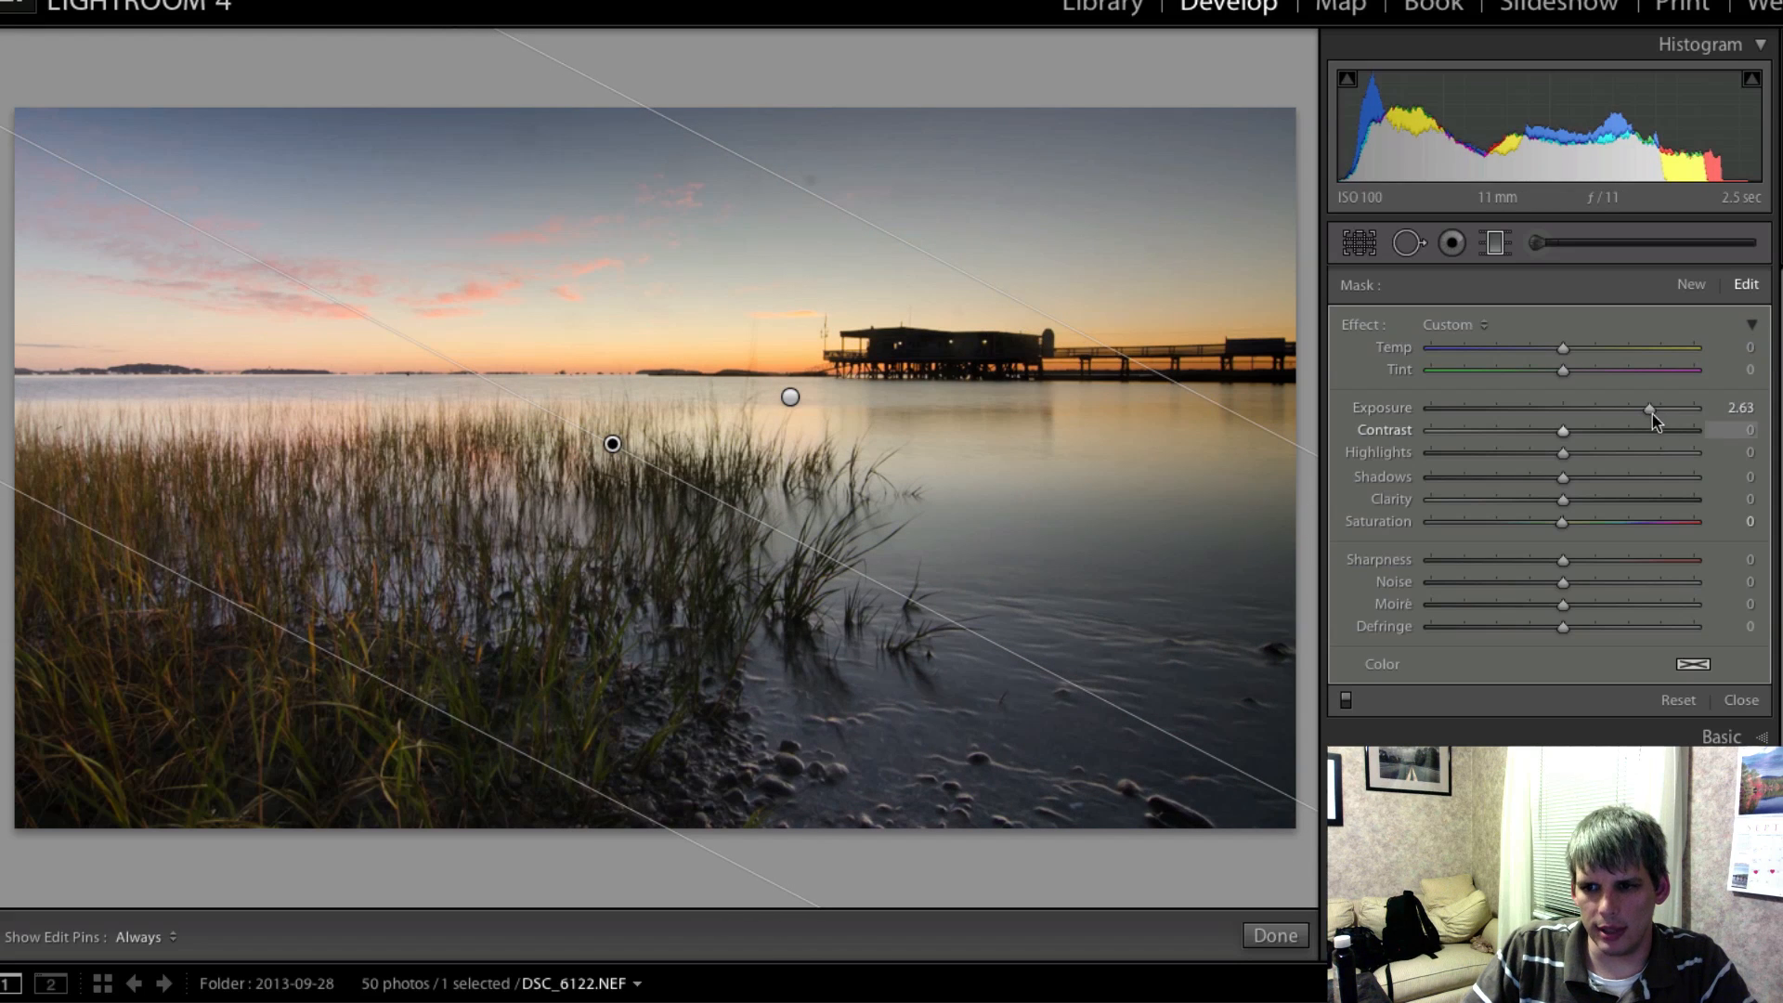
pyautogui.moveTo(1563, 476); pyautogui.dragTo(1610, 480)
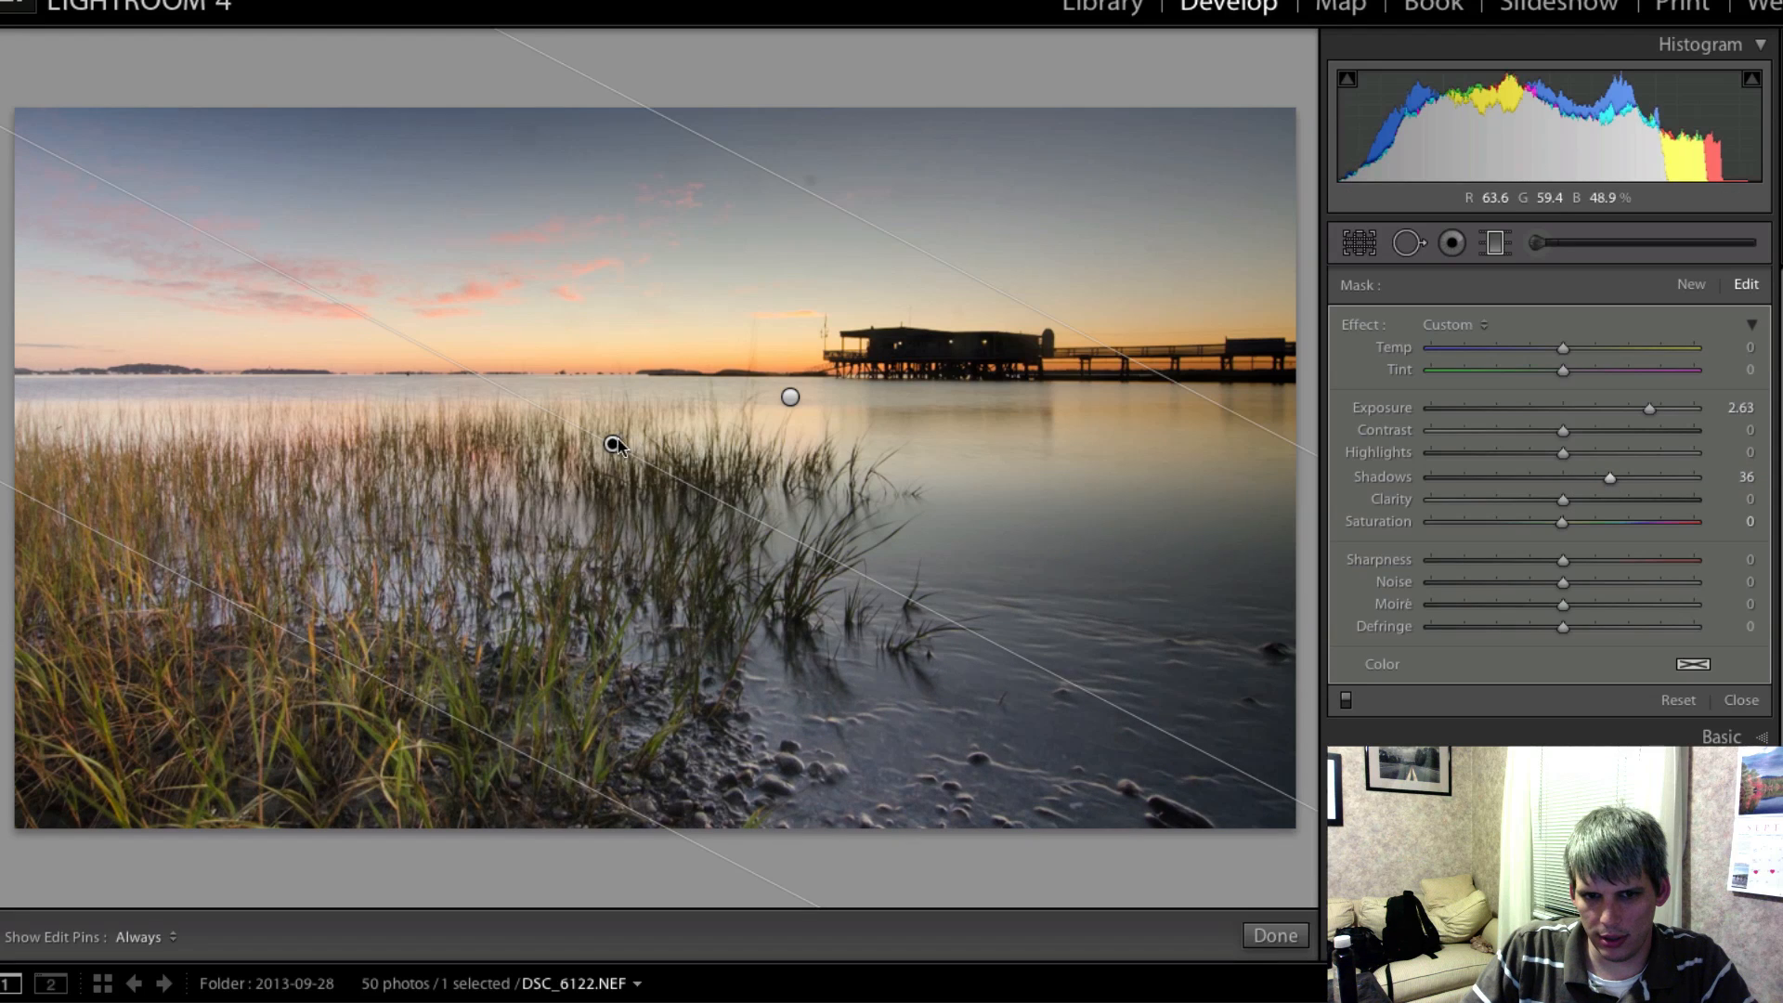
# - Rotate the grass filter to a flatter angle, reposition it near the grass edge, and set its exposure to 2.38
pyautogui.moveTo(614, 446); pyautogui.dragTo(748, 492)
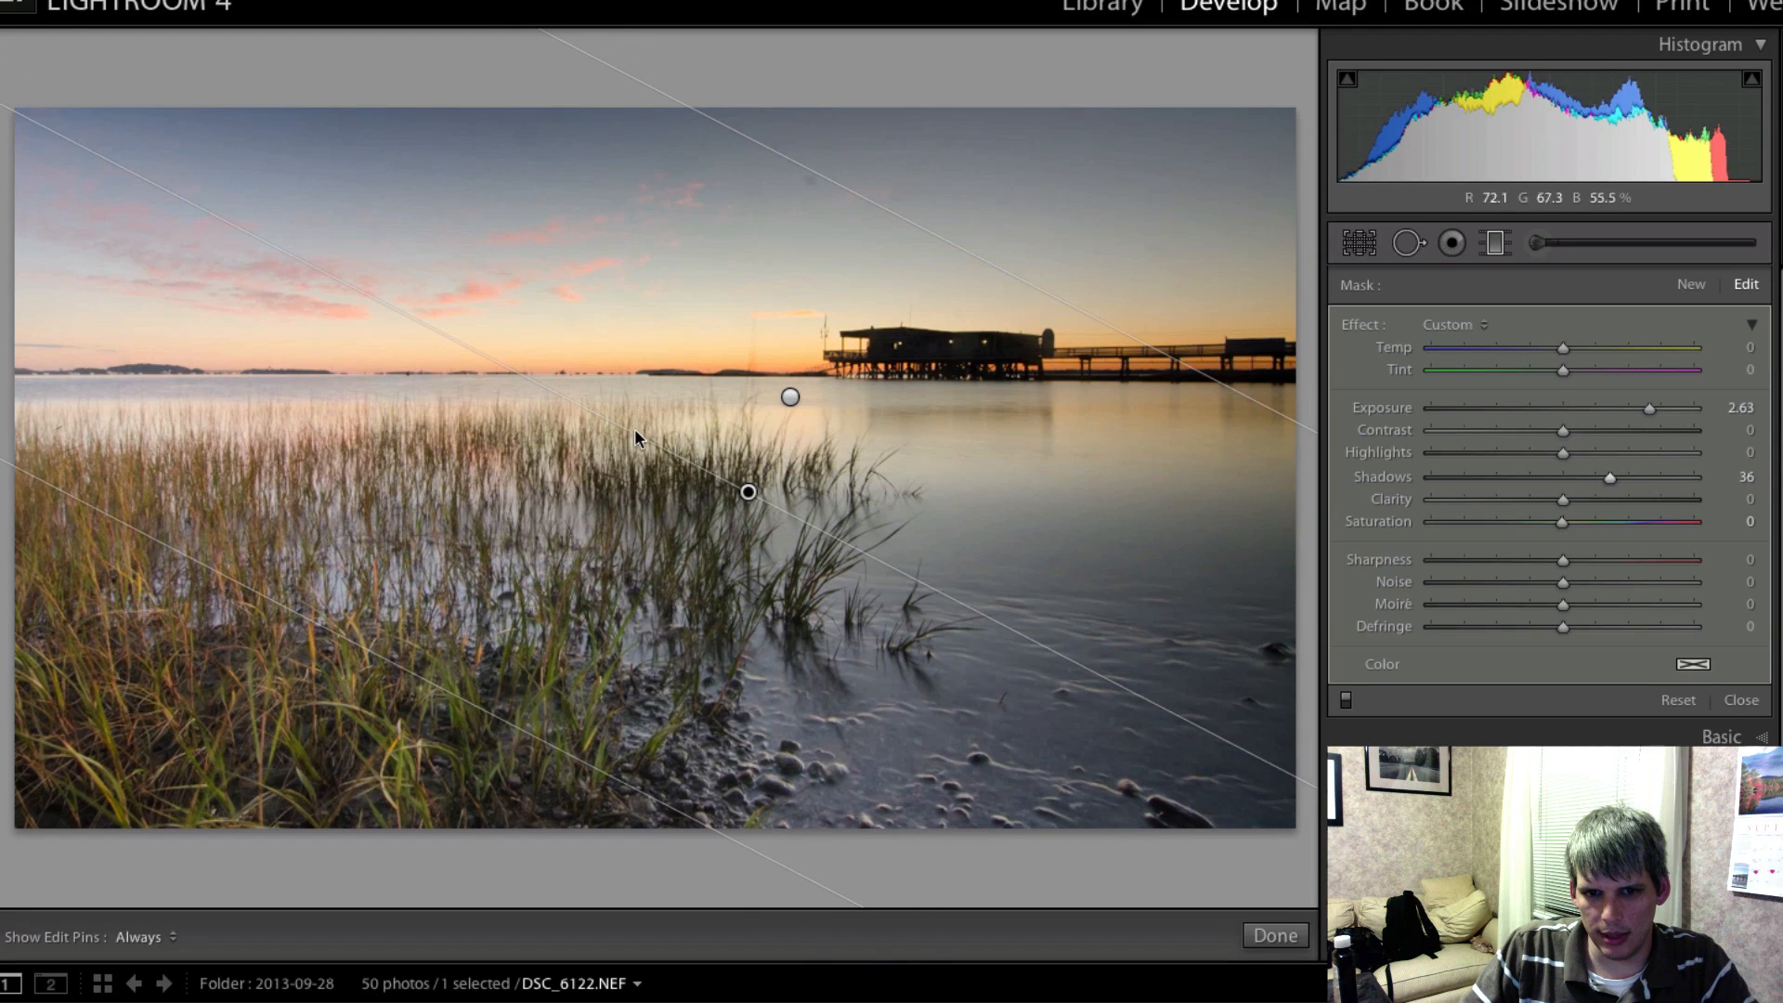
pyautogui.moveTo(635, 432); pyautogui.dragTo(626, 437)
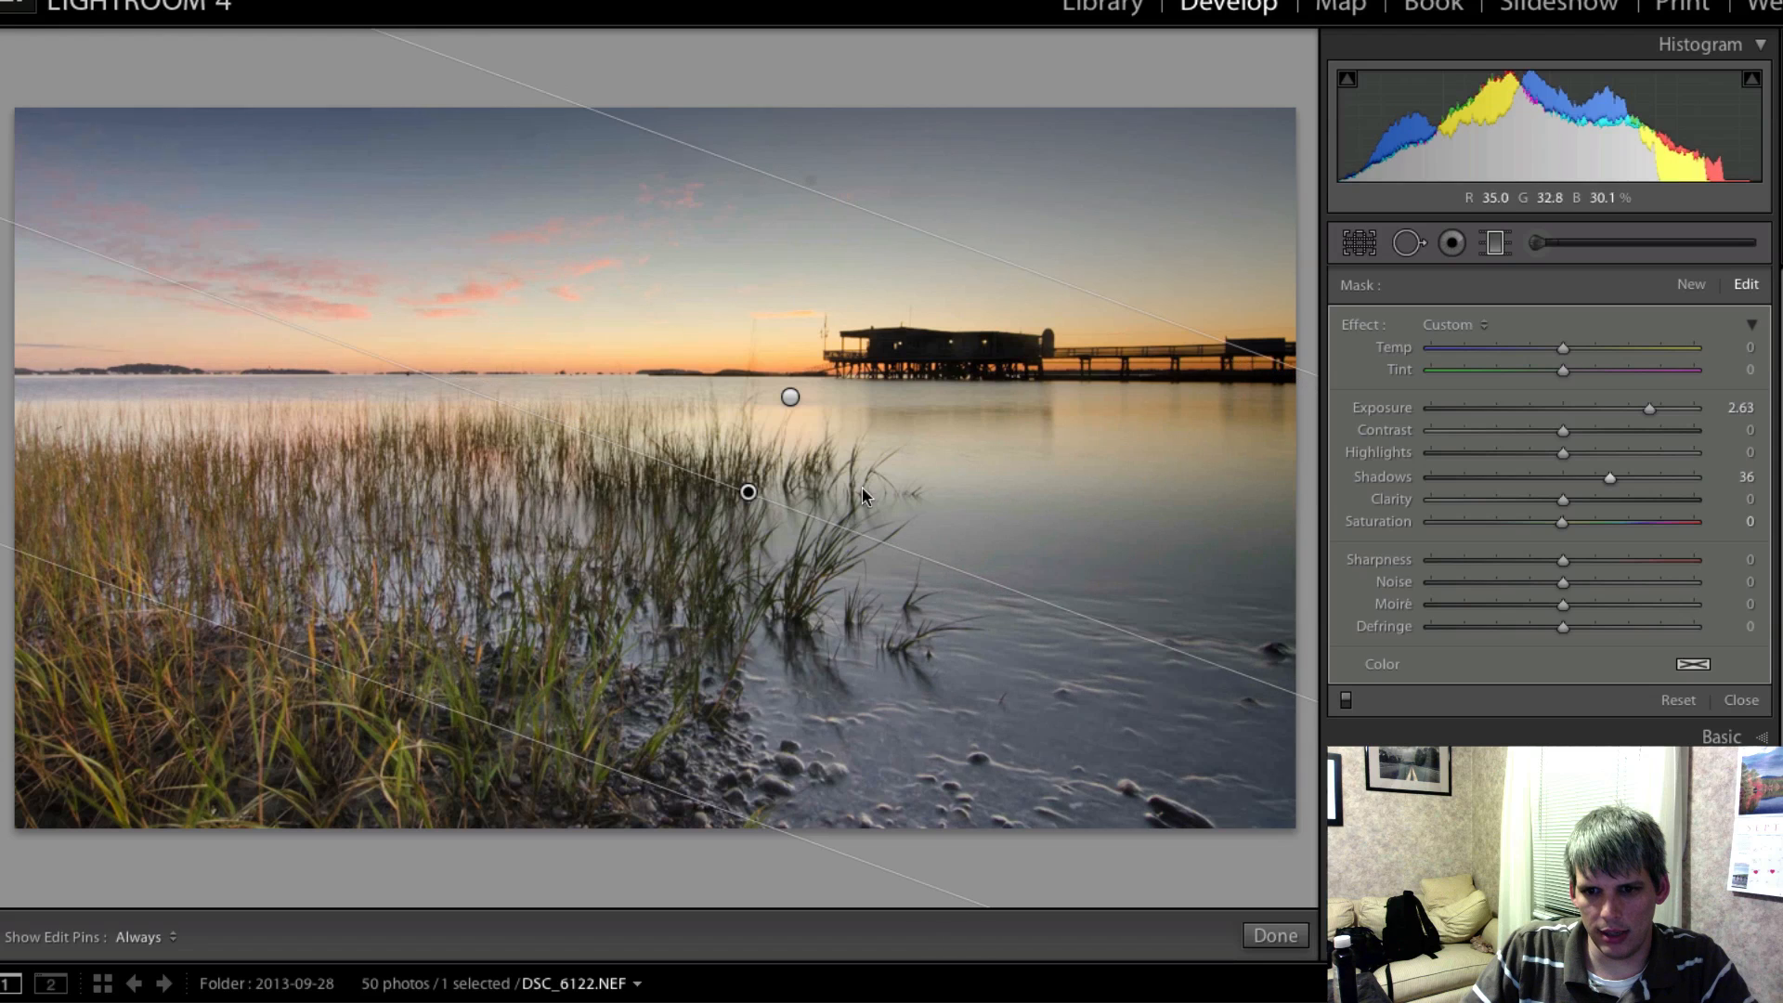
pyautogui.moveTo(748, 494); pyautogui.dragTo(665, 448)
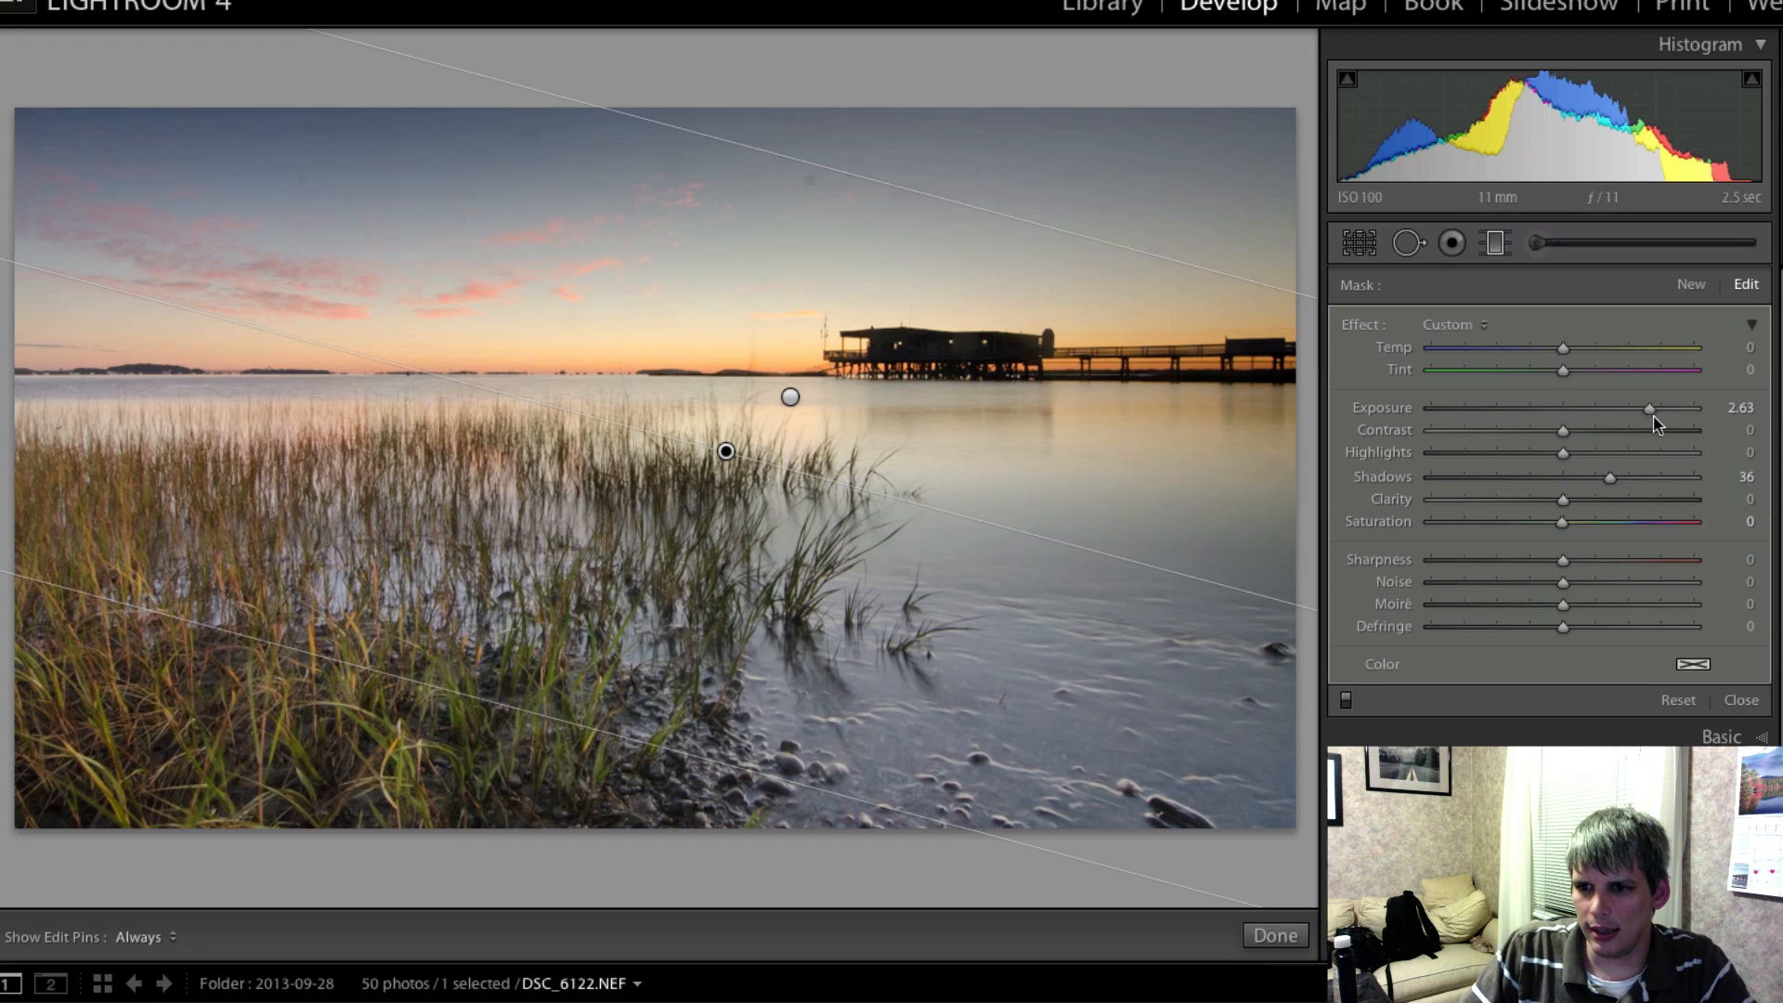
pyautogui.moveTo(1649, 410); pyautogui.dragTo(1640, 409)
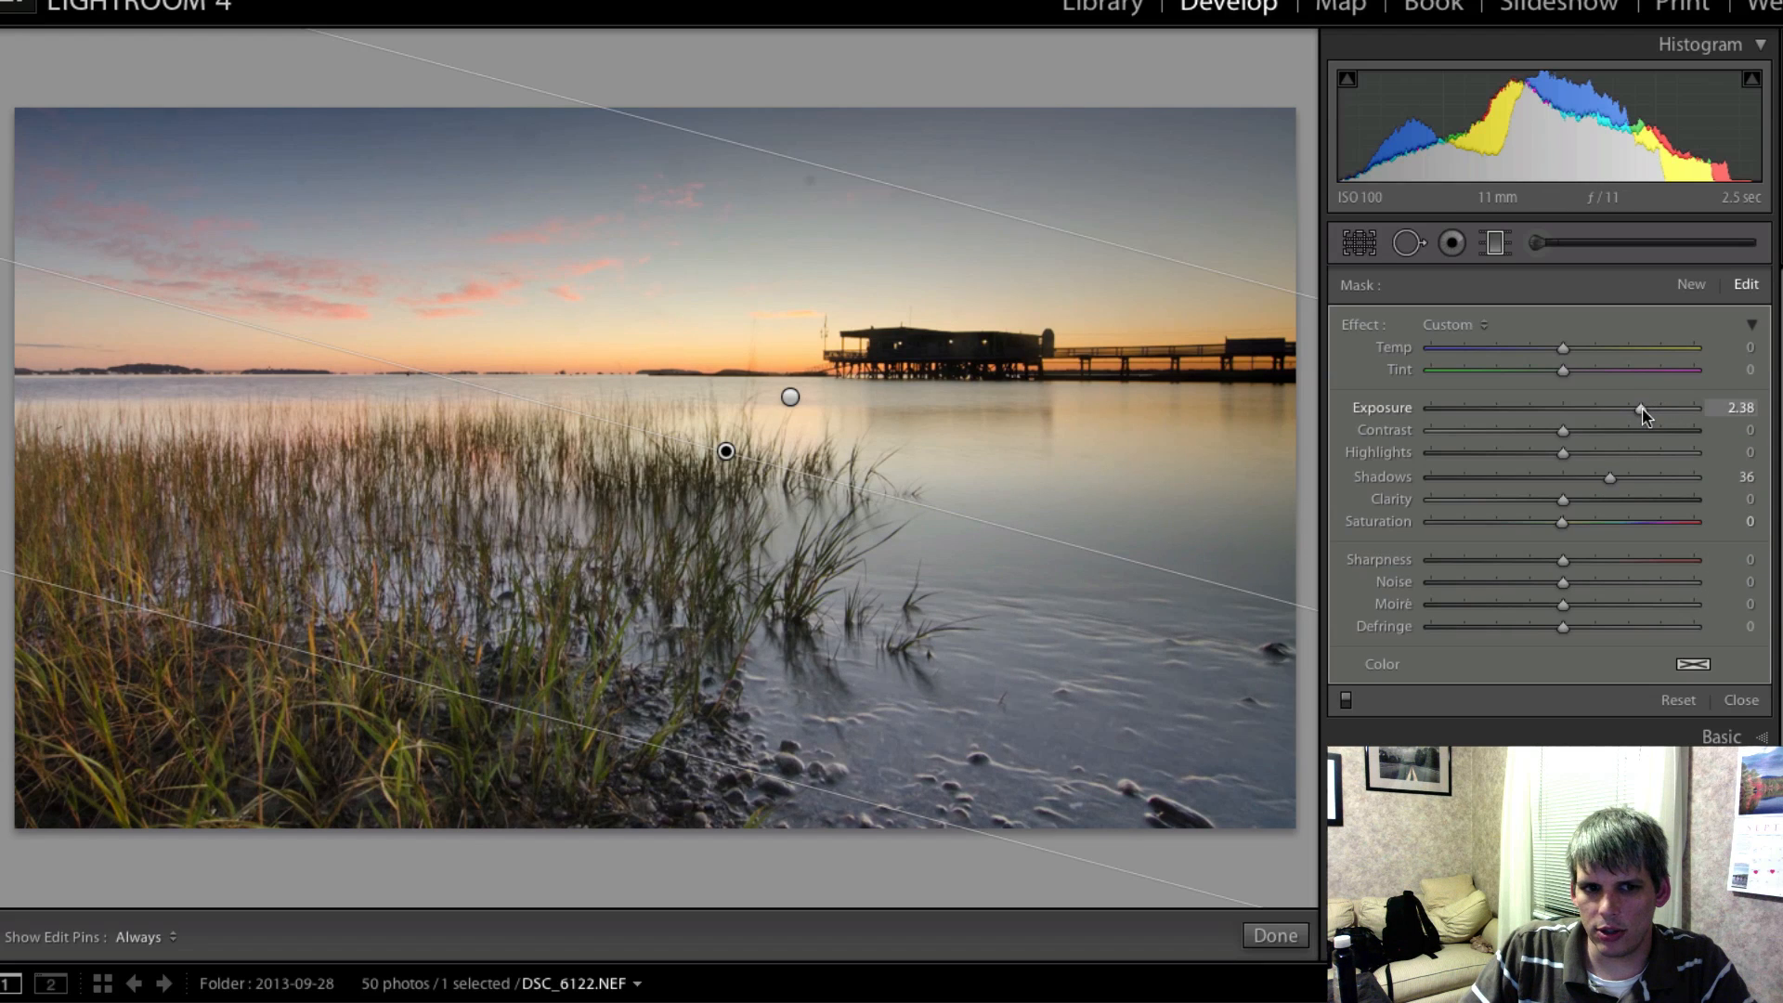
pyautogui.click(1494, 242)
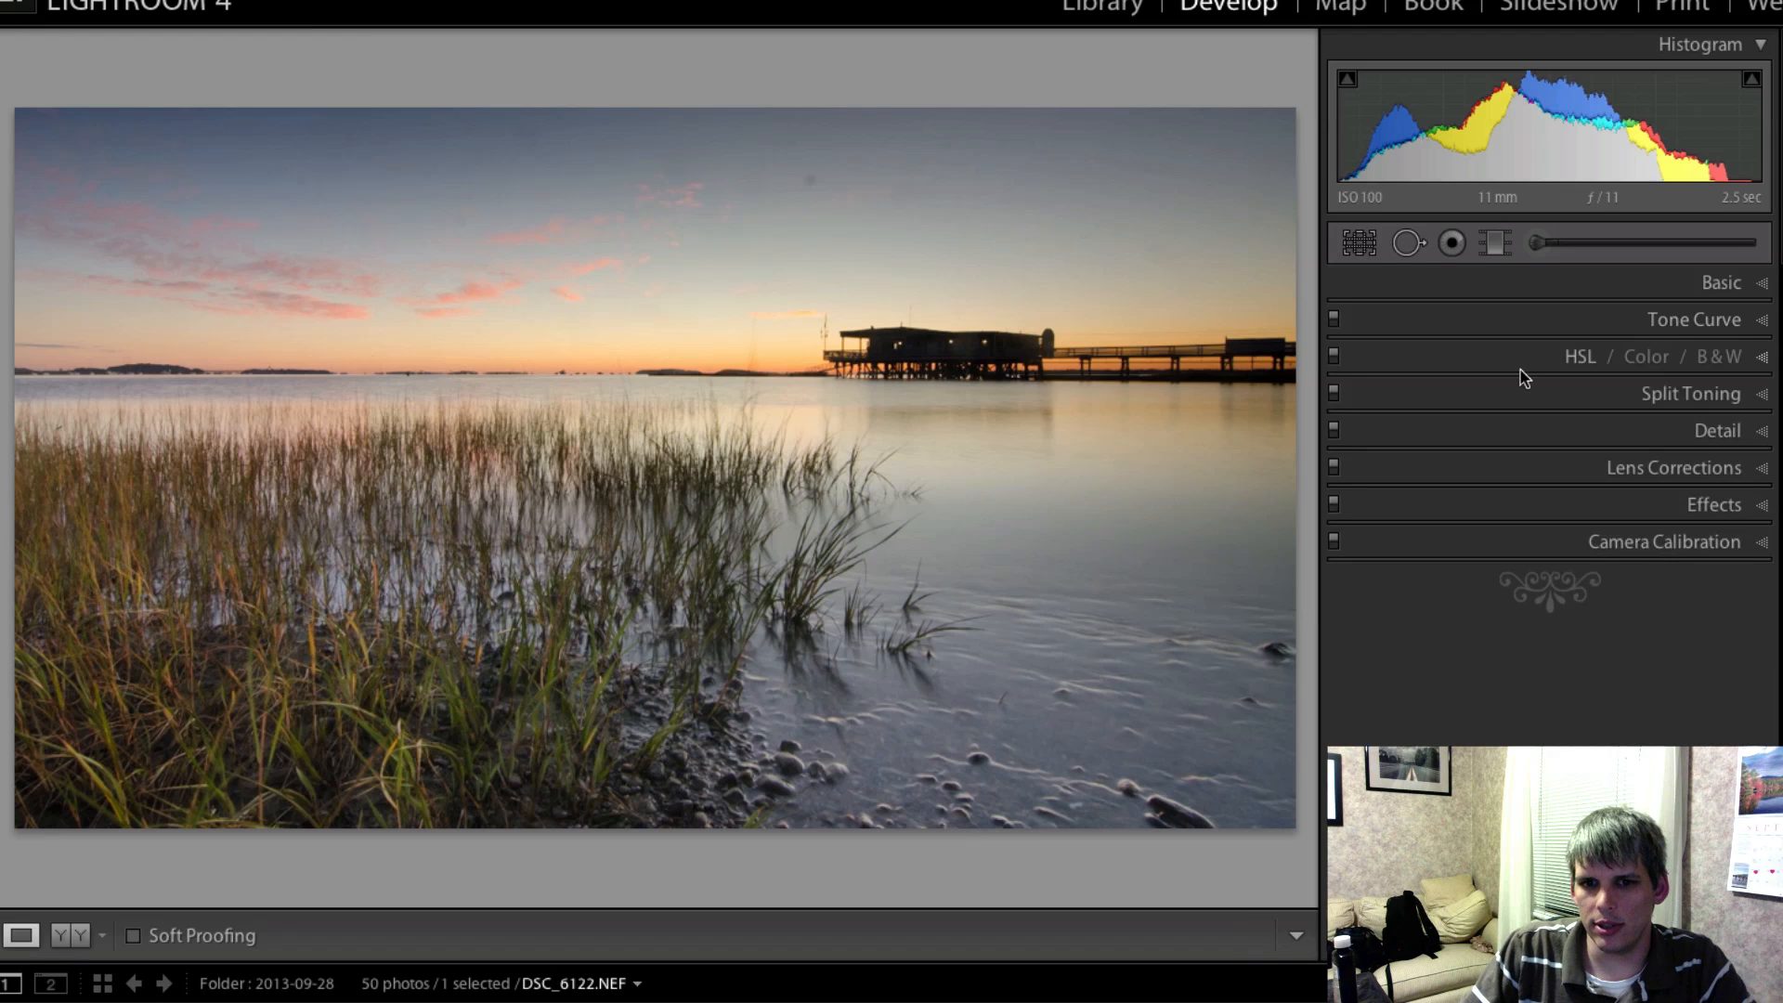
# - Set a custom white balance with a temperature of 4267 and a tint of +11
pyautogui.click(1731, 288)
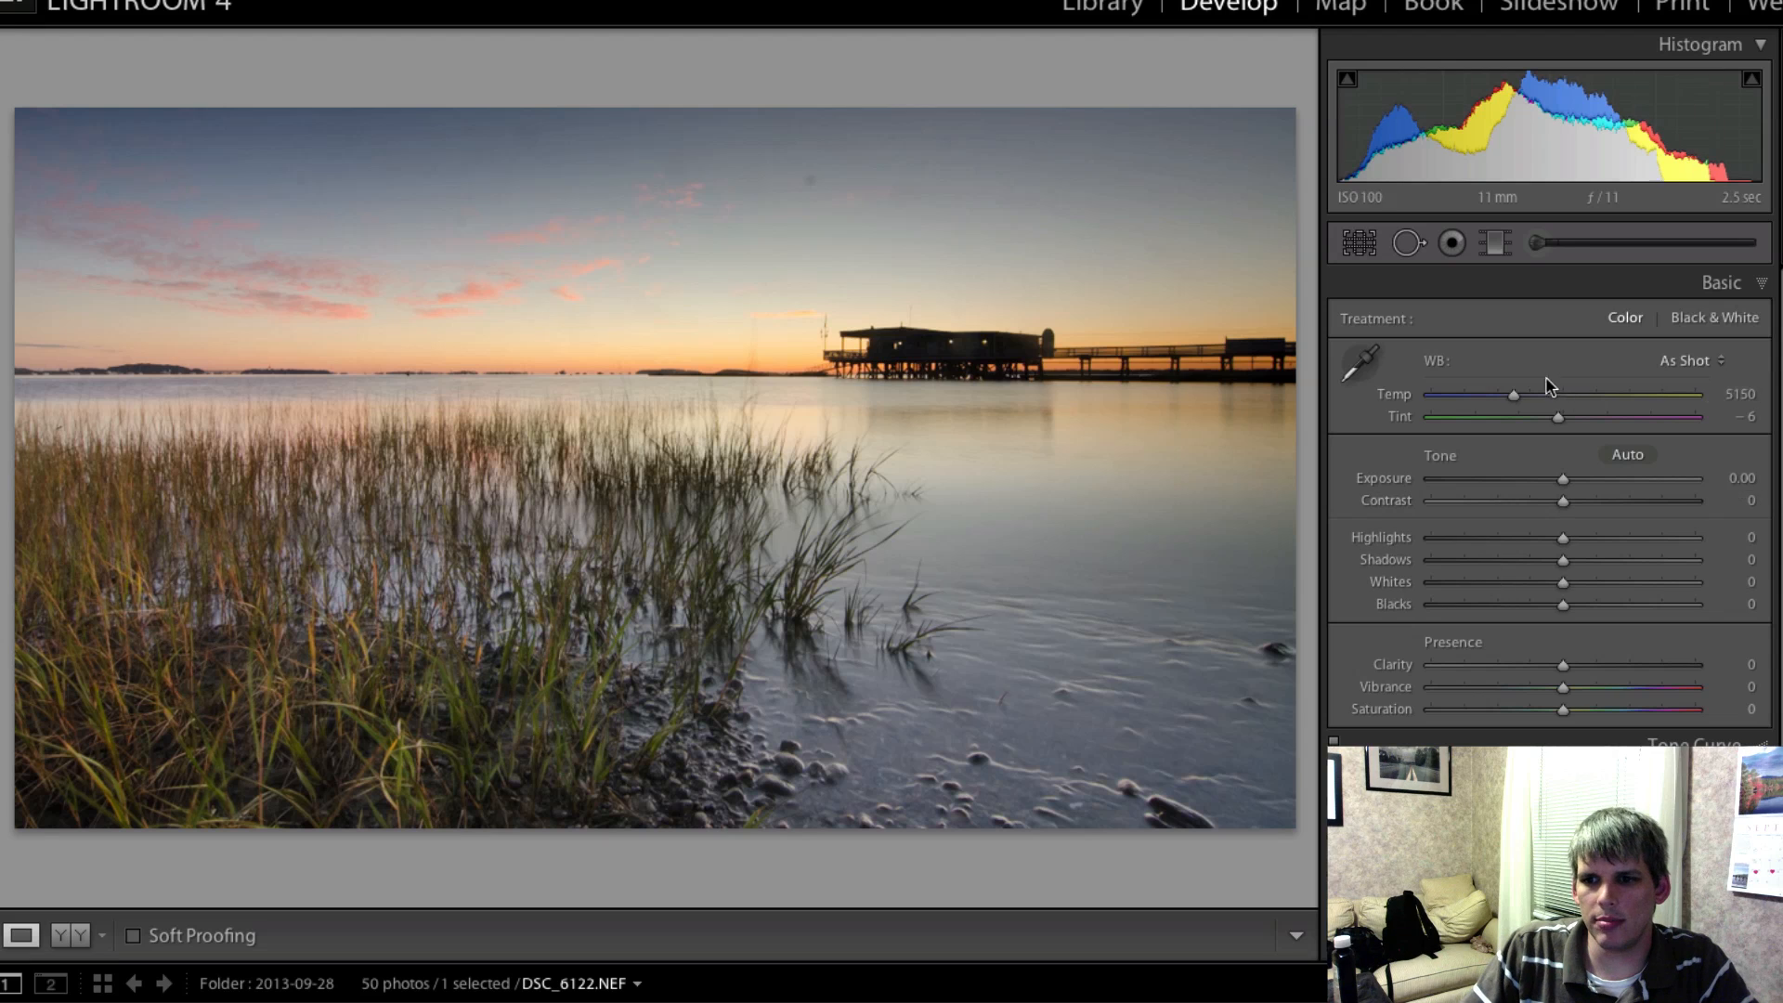
pyautogui.moveTo(1515, 395); pyautogui.dragTo(1574, 422)
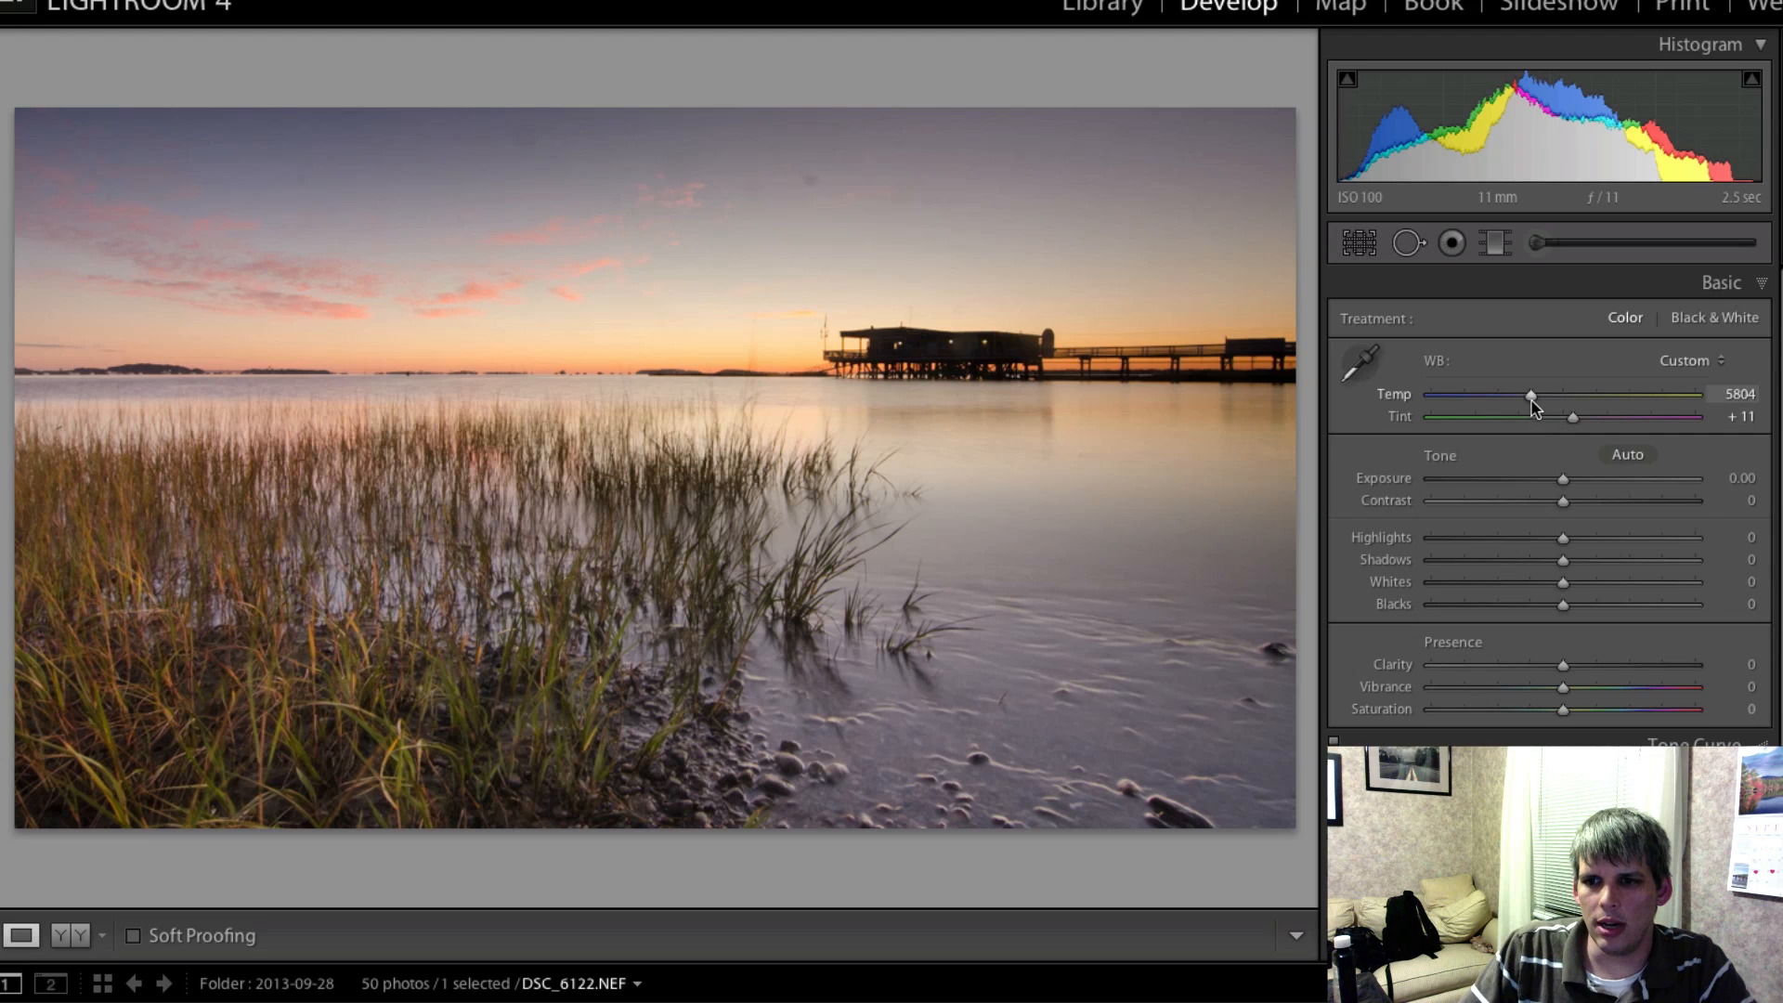
pyautogui.moveTo(1529, 395); pyautogui.dragTo(1501, 400)
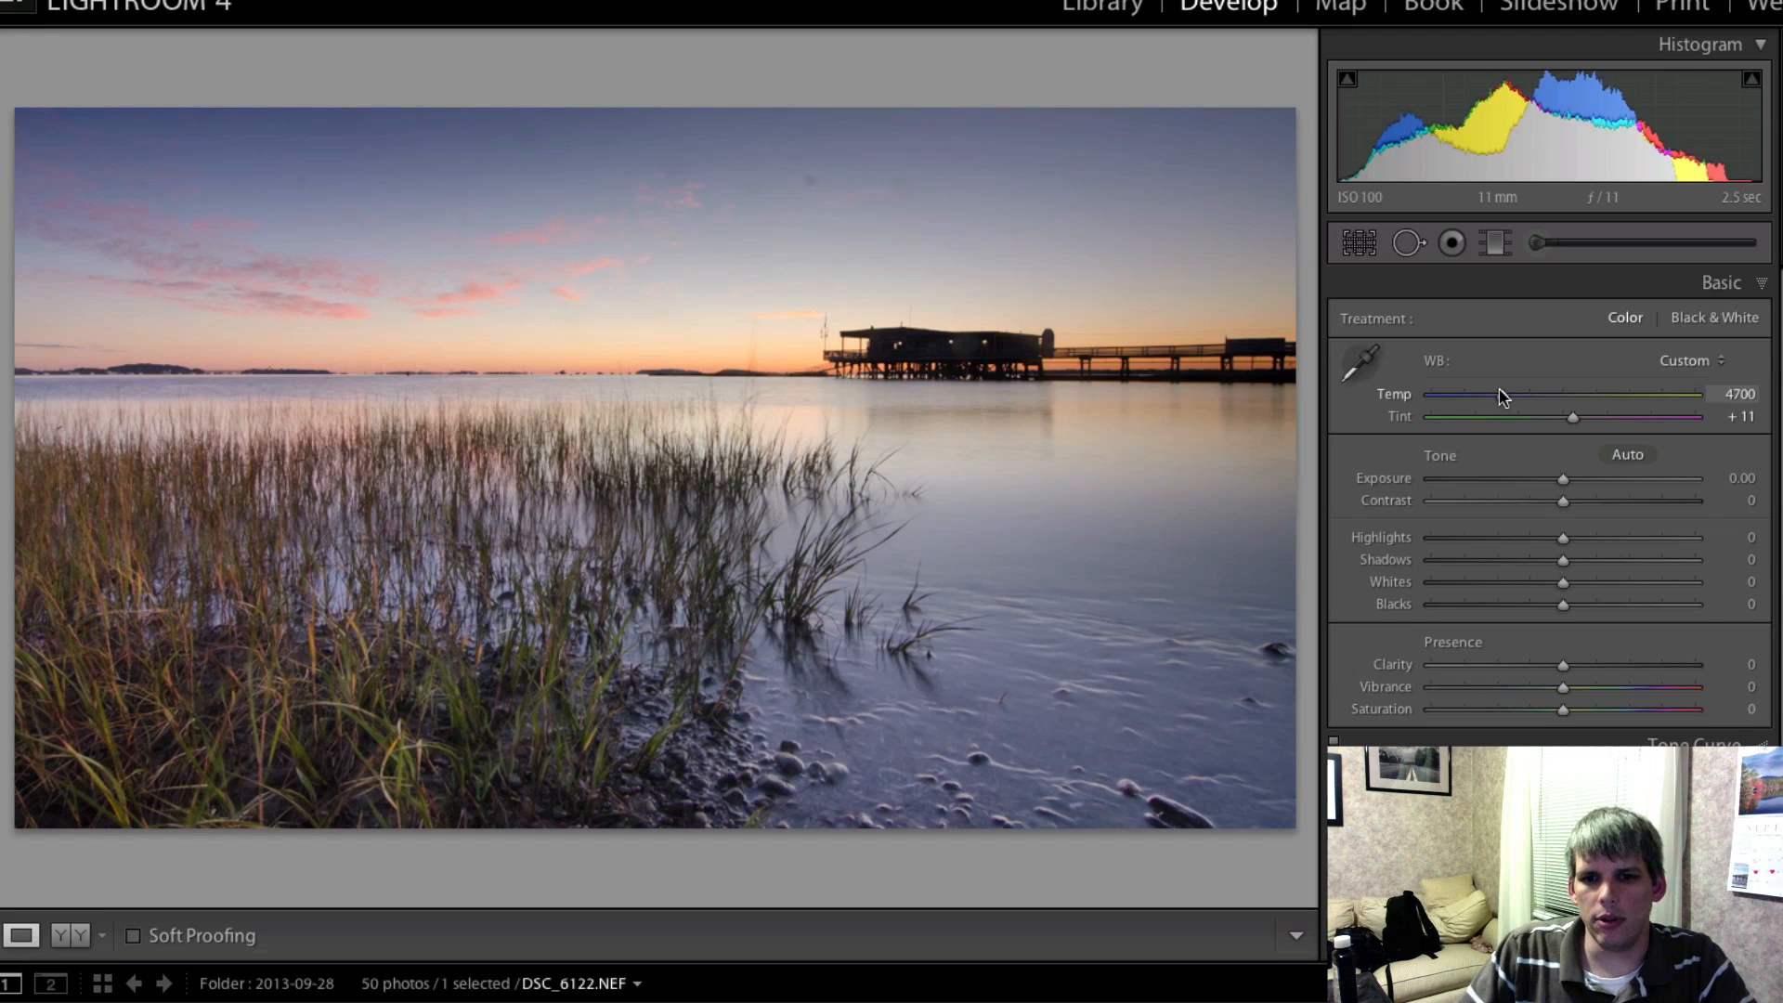
pyautogui.moveTo(1501, 397); pyautogui.dragTo(1545, 401)
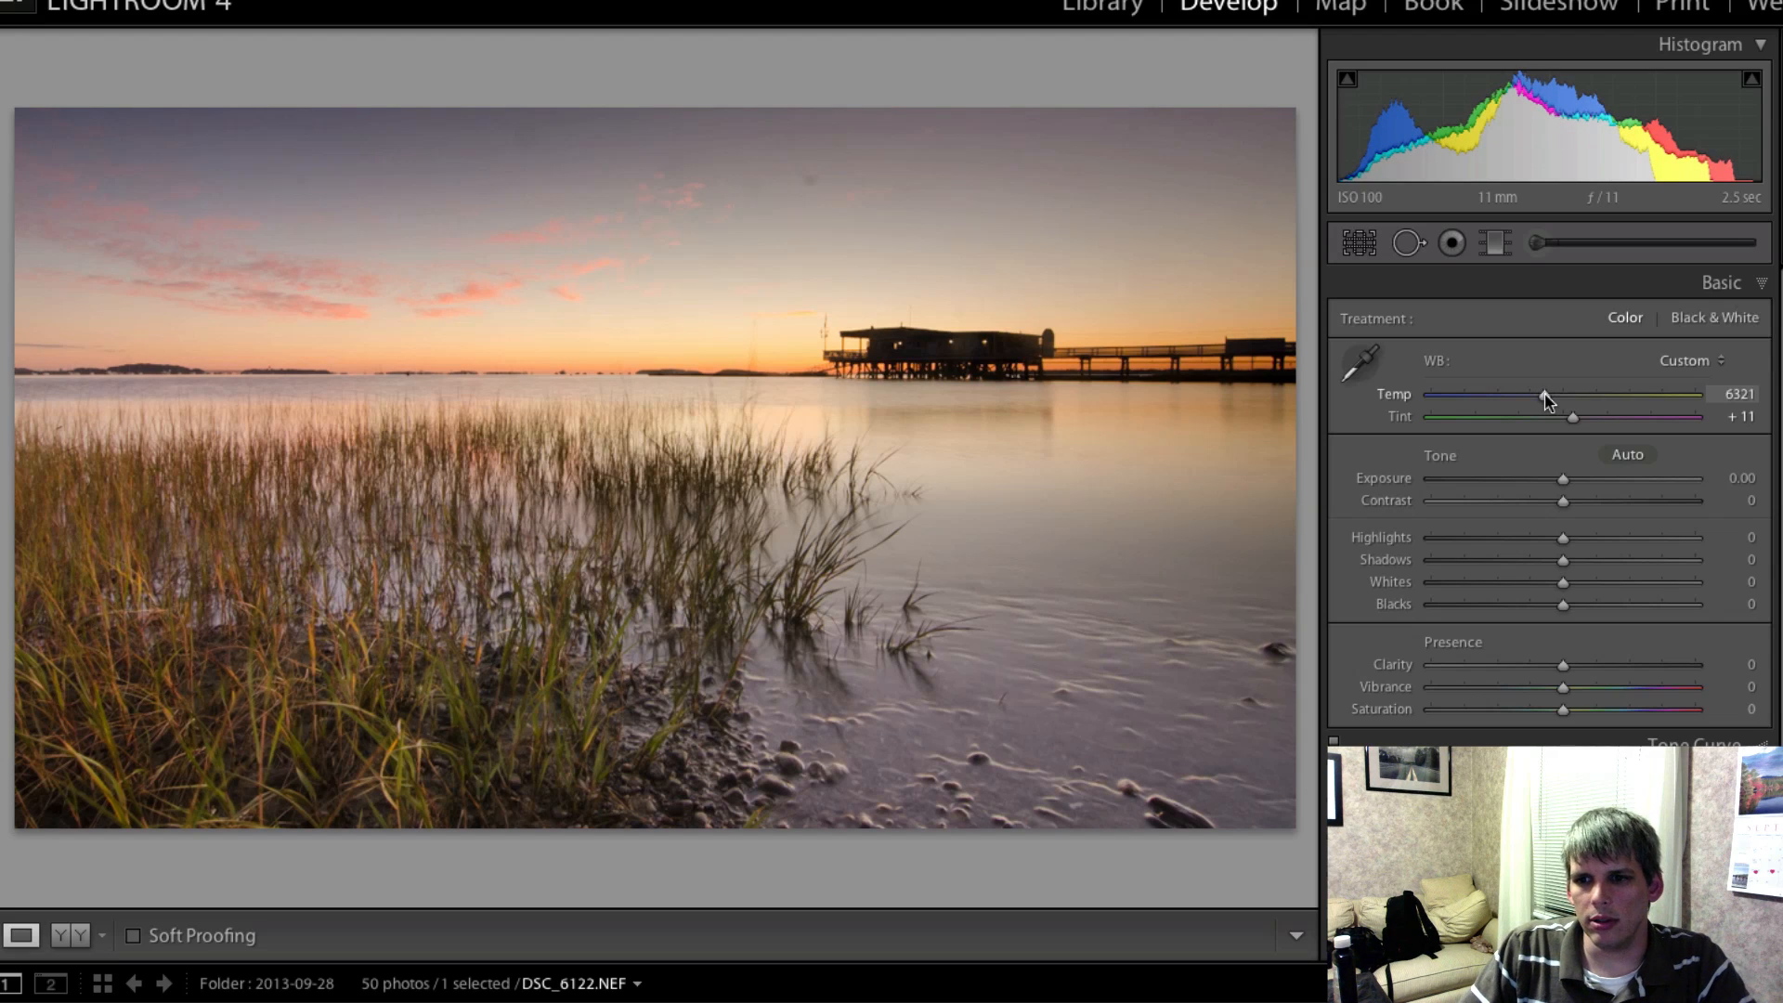
pyautogui.moveTo(1545, 399); pyautogui.dragTo(1578, 424)
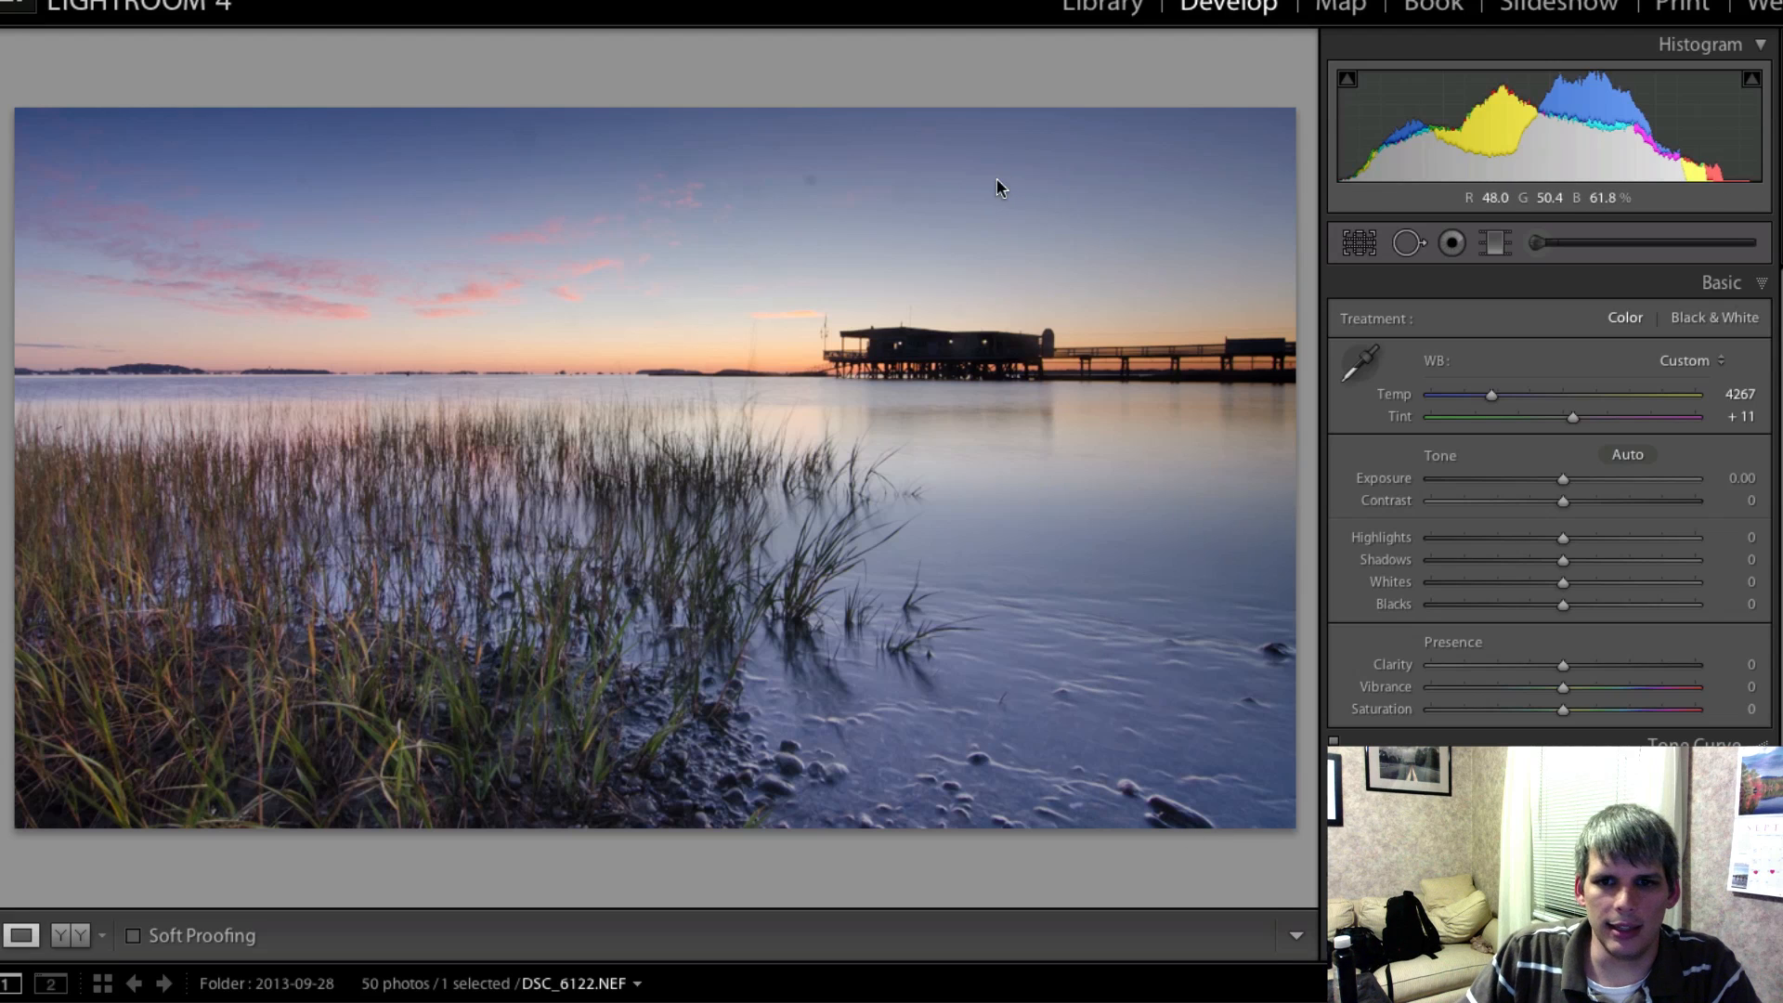
# - Remove three dust spots from the upper sky with the Spot Removal tool in Heal mode
pyautogui.click(1408, 243)
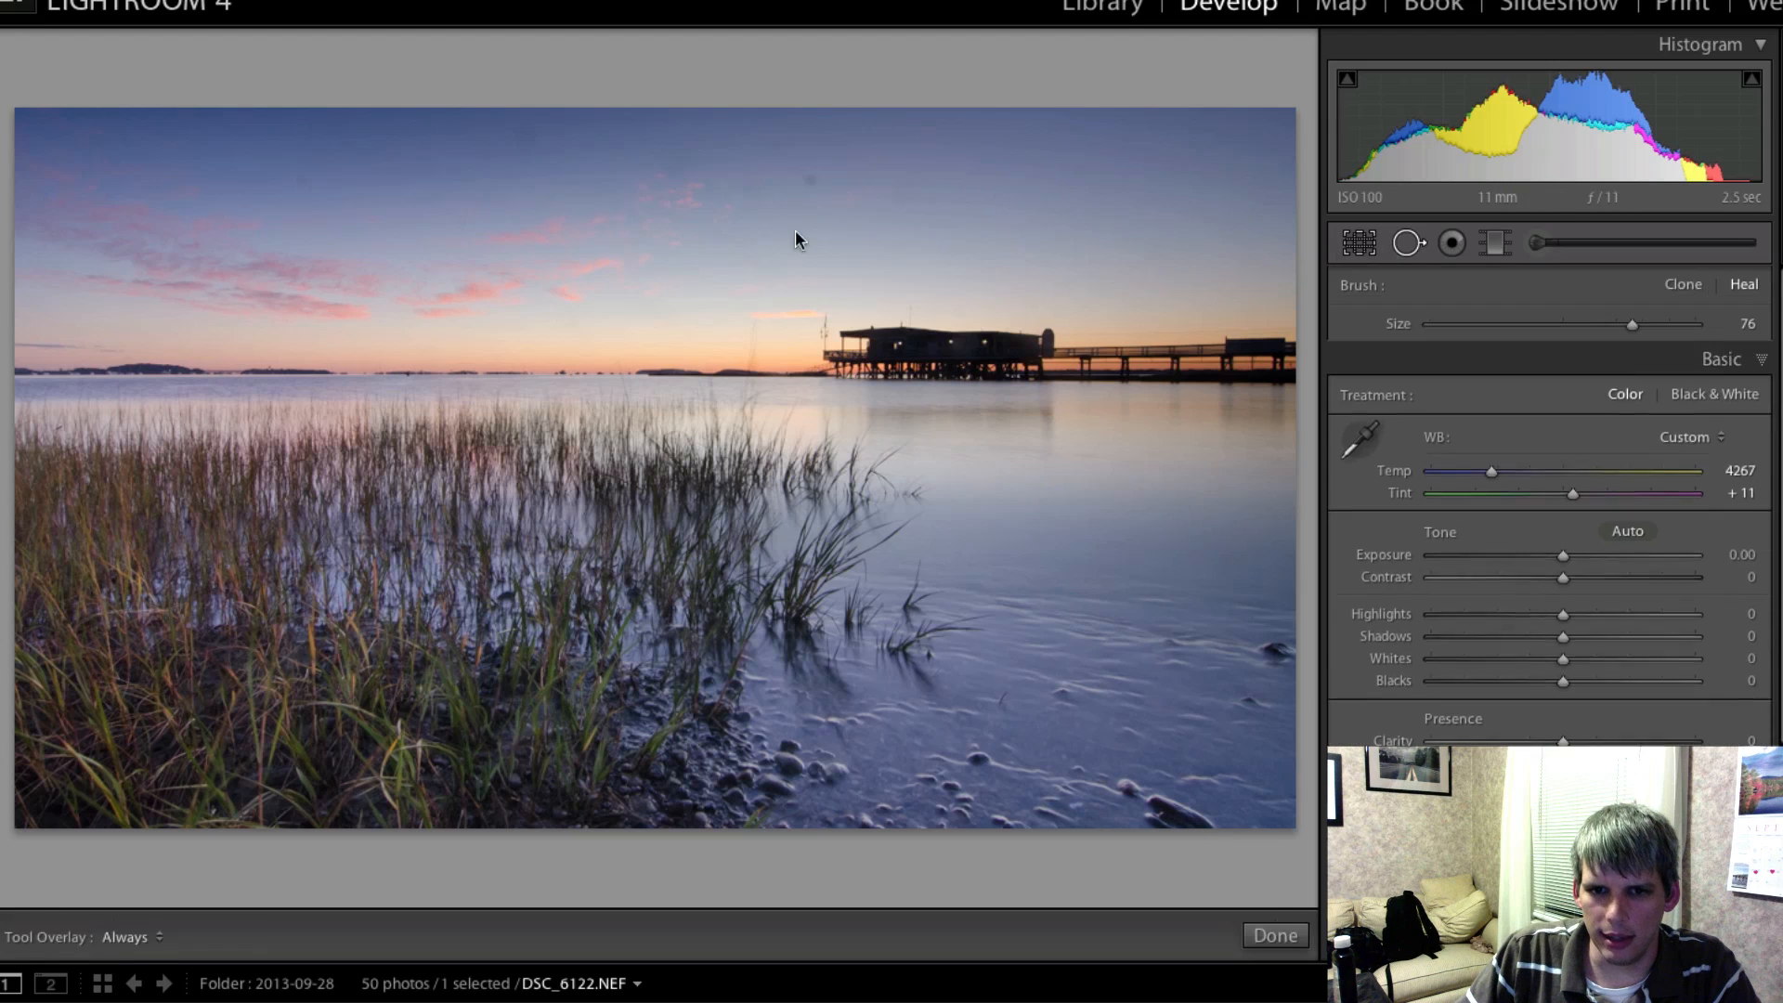
pyautogui.click(808, 175)
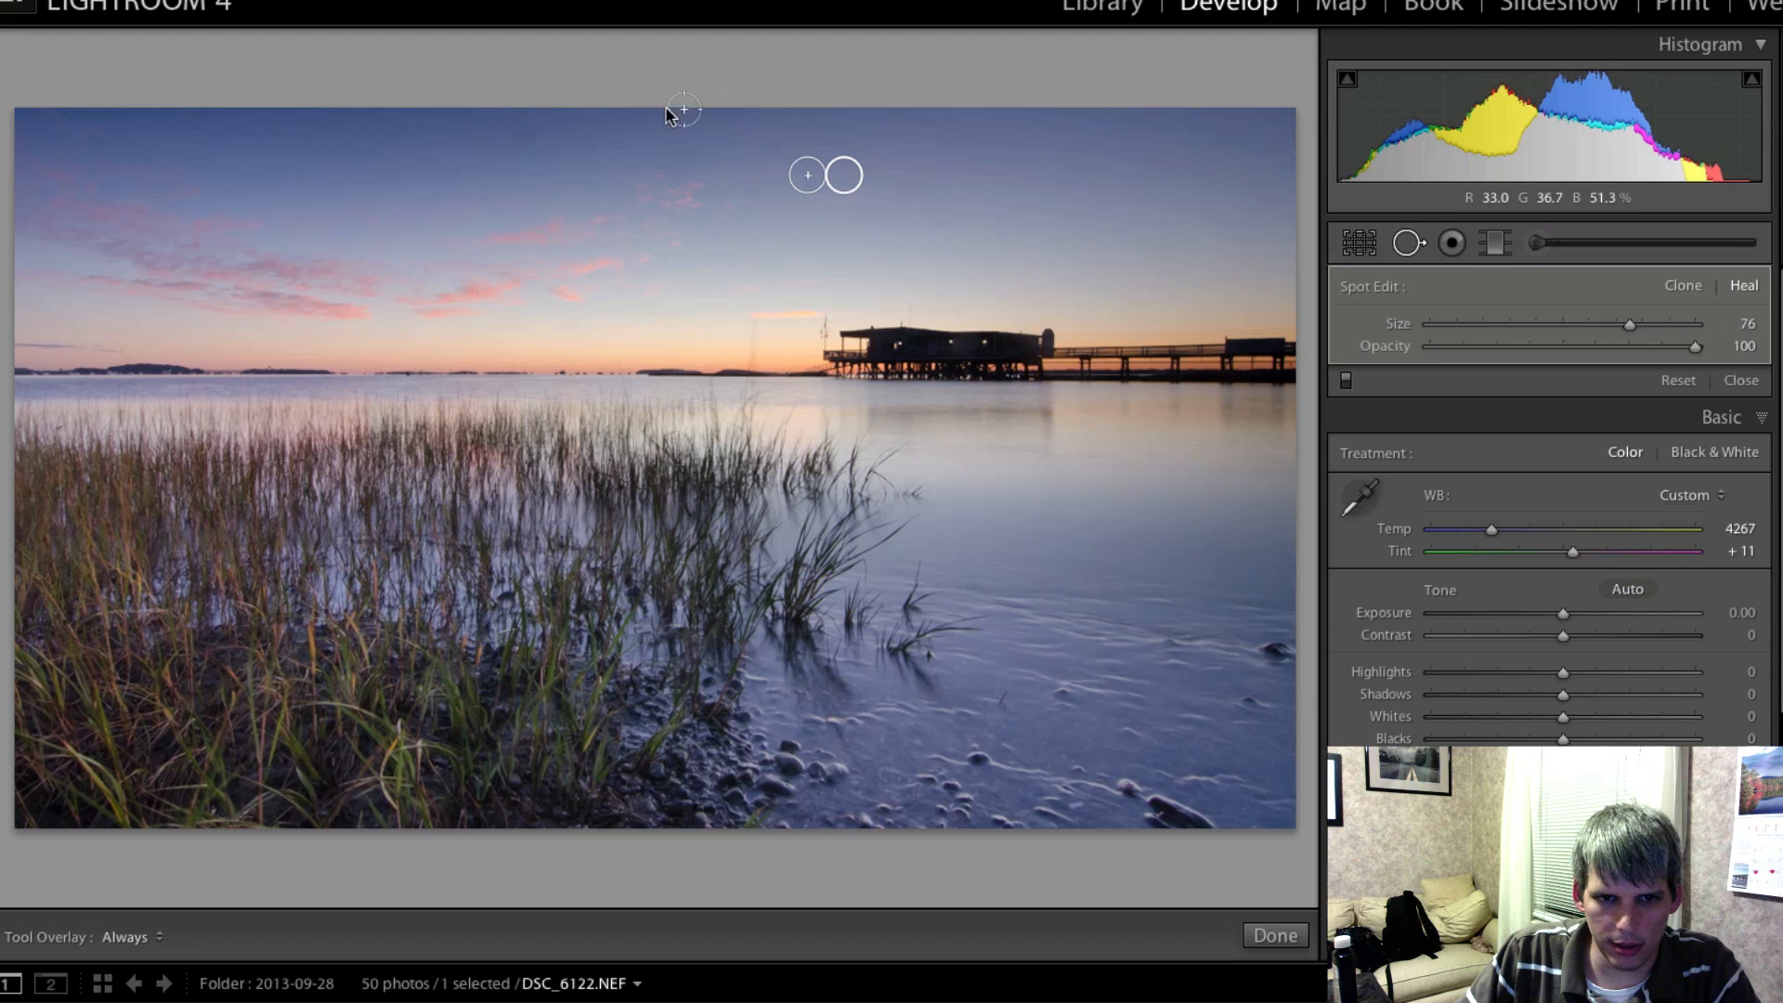
pyautogui.click(683, 168)
pyautogui.click(534, 130)
pyautogui.moveTo(640, 189); pyautogui.dragTo(632, 127)
pyautogui.press('Delete')
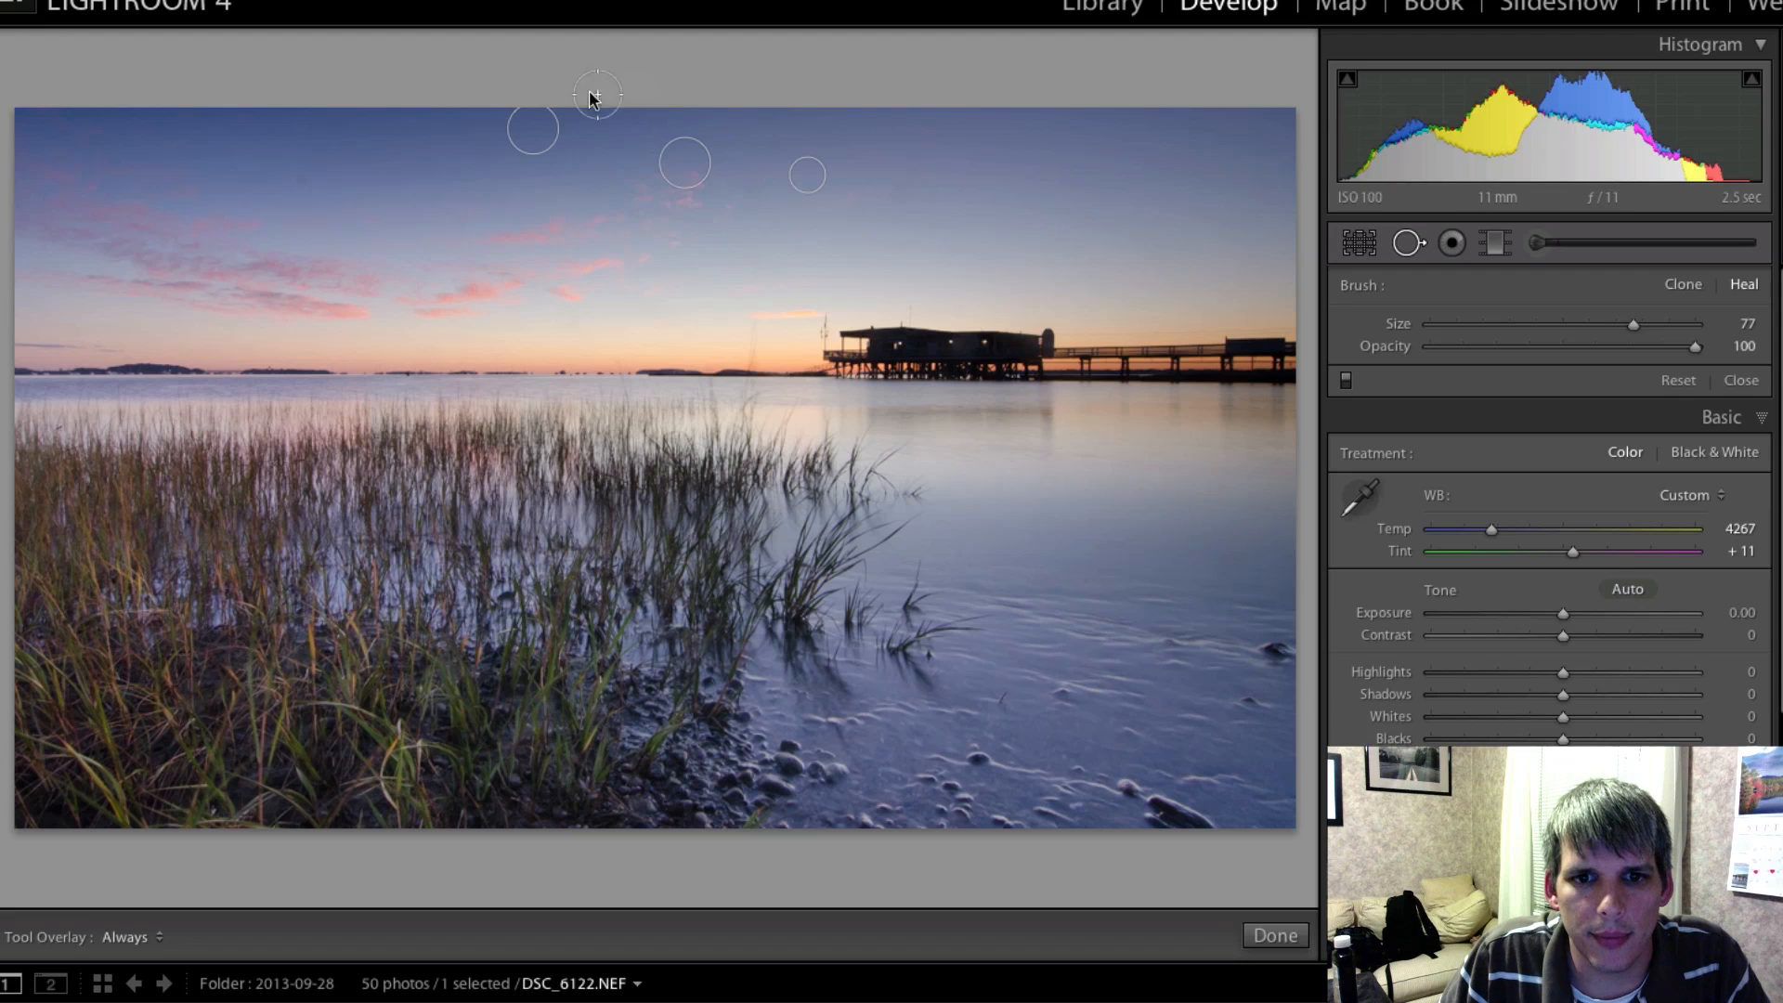
pyautogui.click(682, 161)
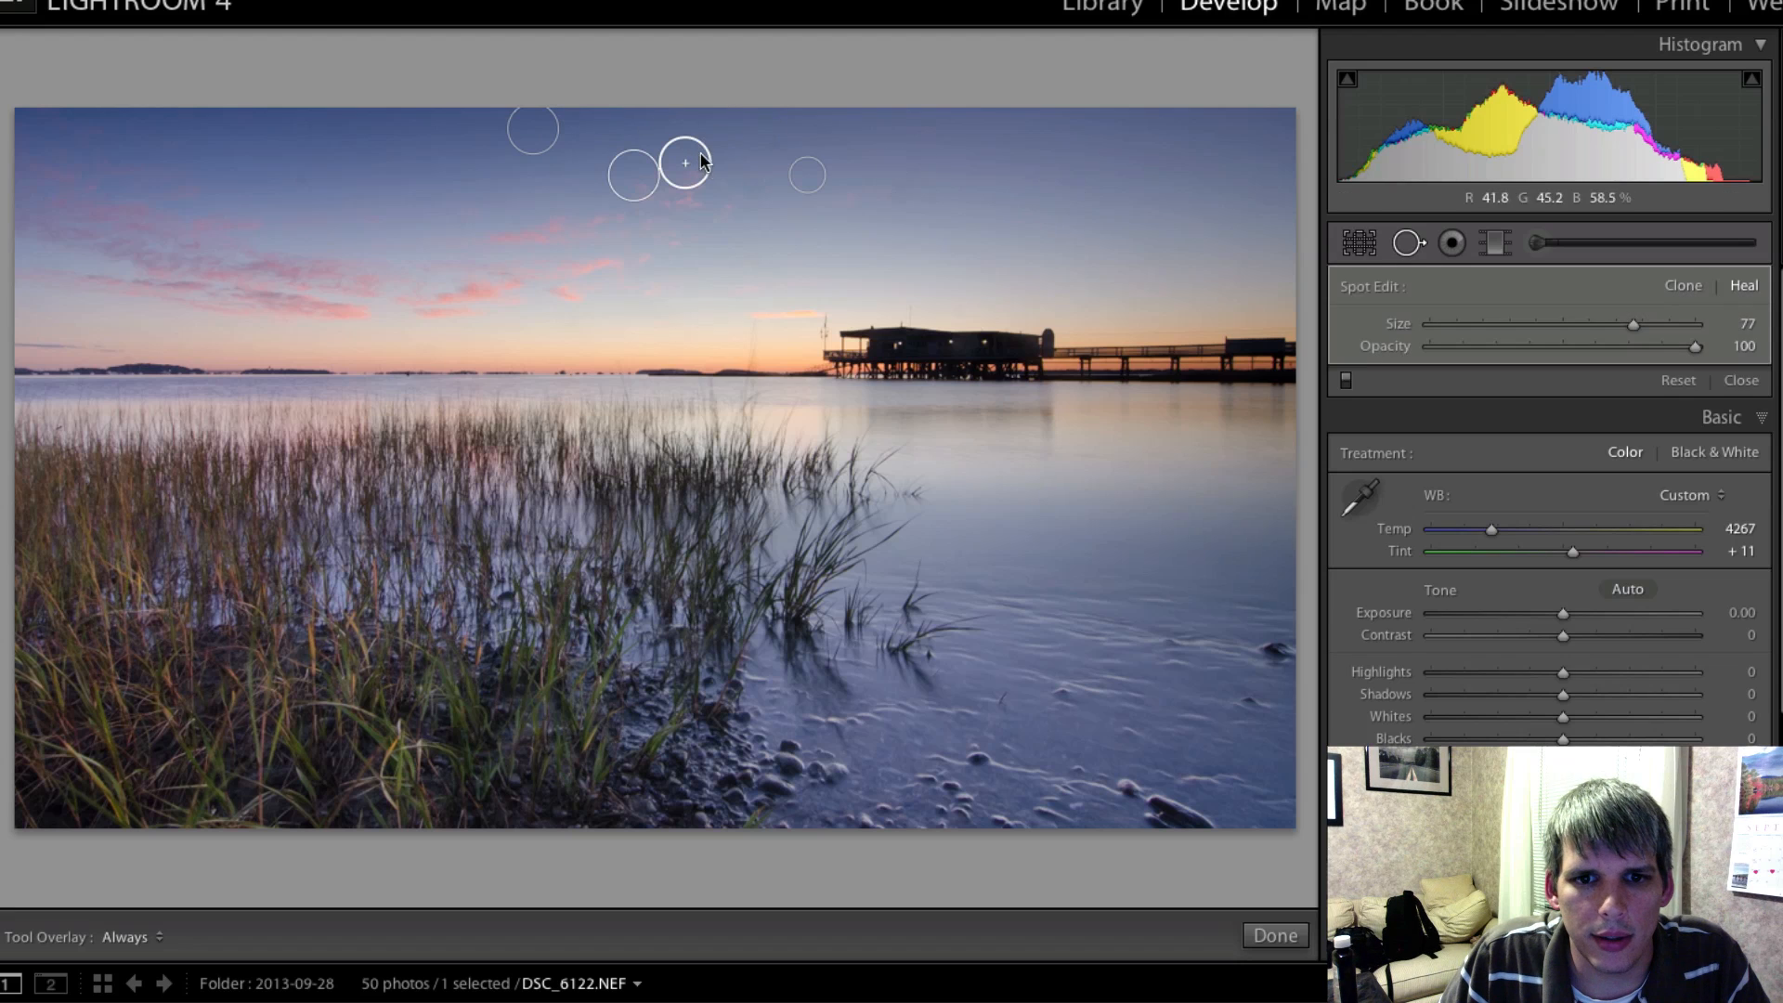
pyautogui.click(533, 128)
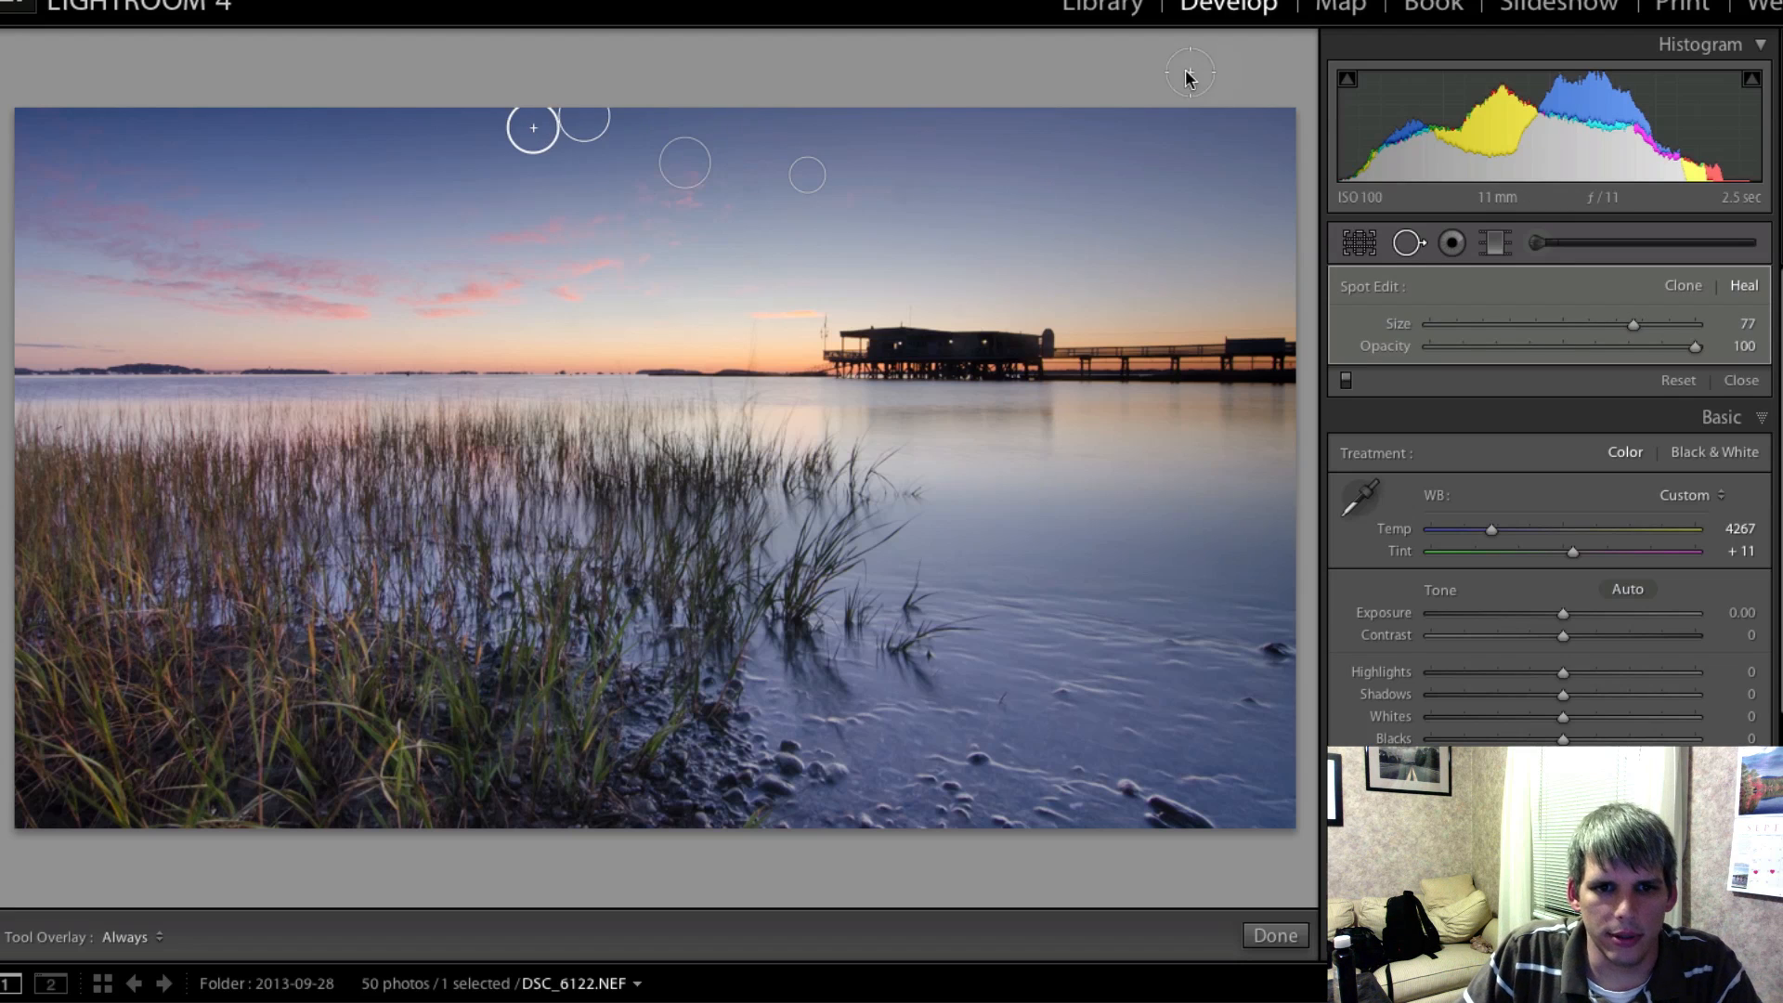
pyautogui.click(1408, 242)
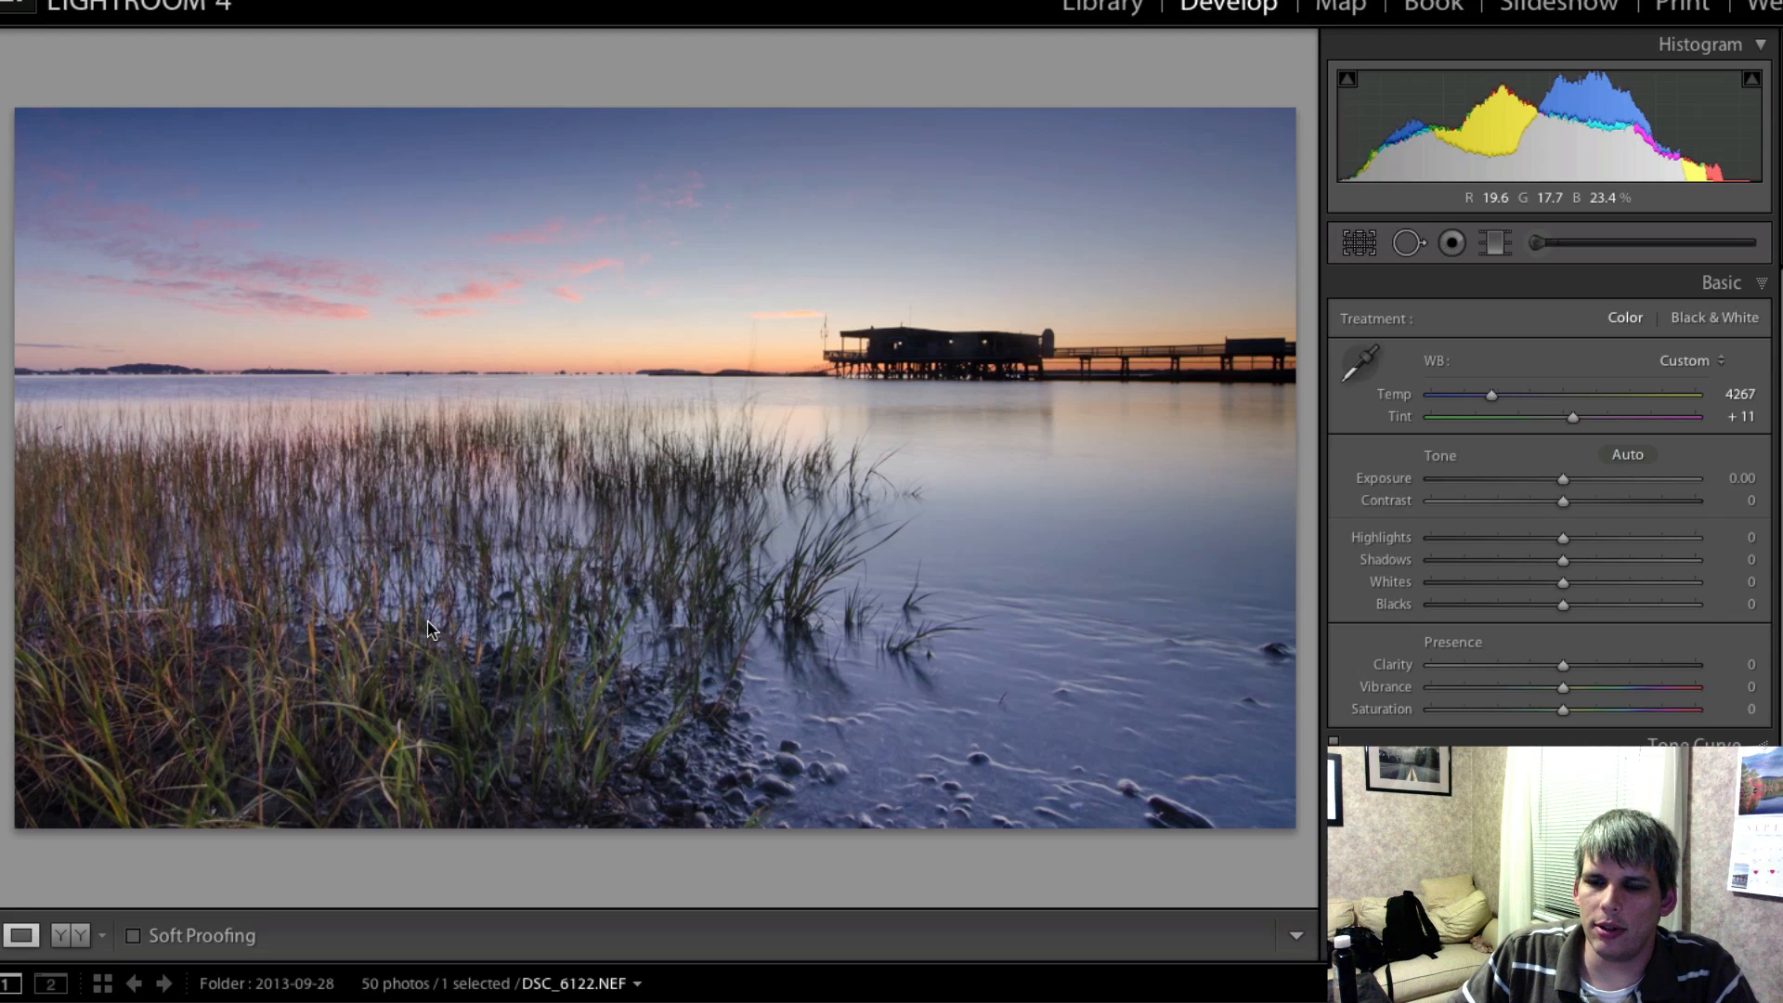
# - Set the photo's highlights to −26, shadows to +16, whites to +35 and blacks to −27
pyautogui.press('\\')
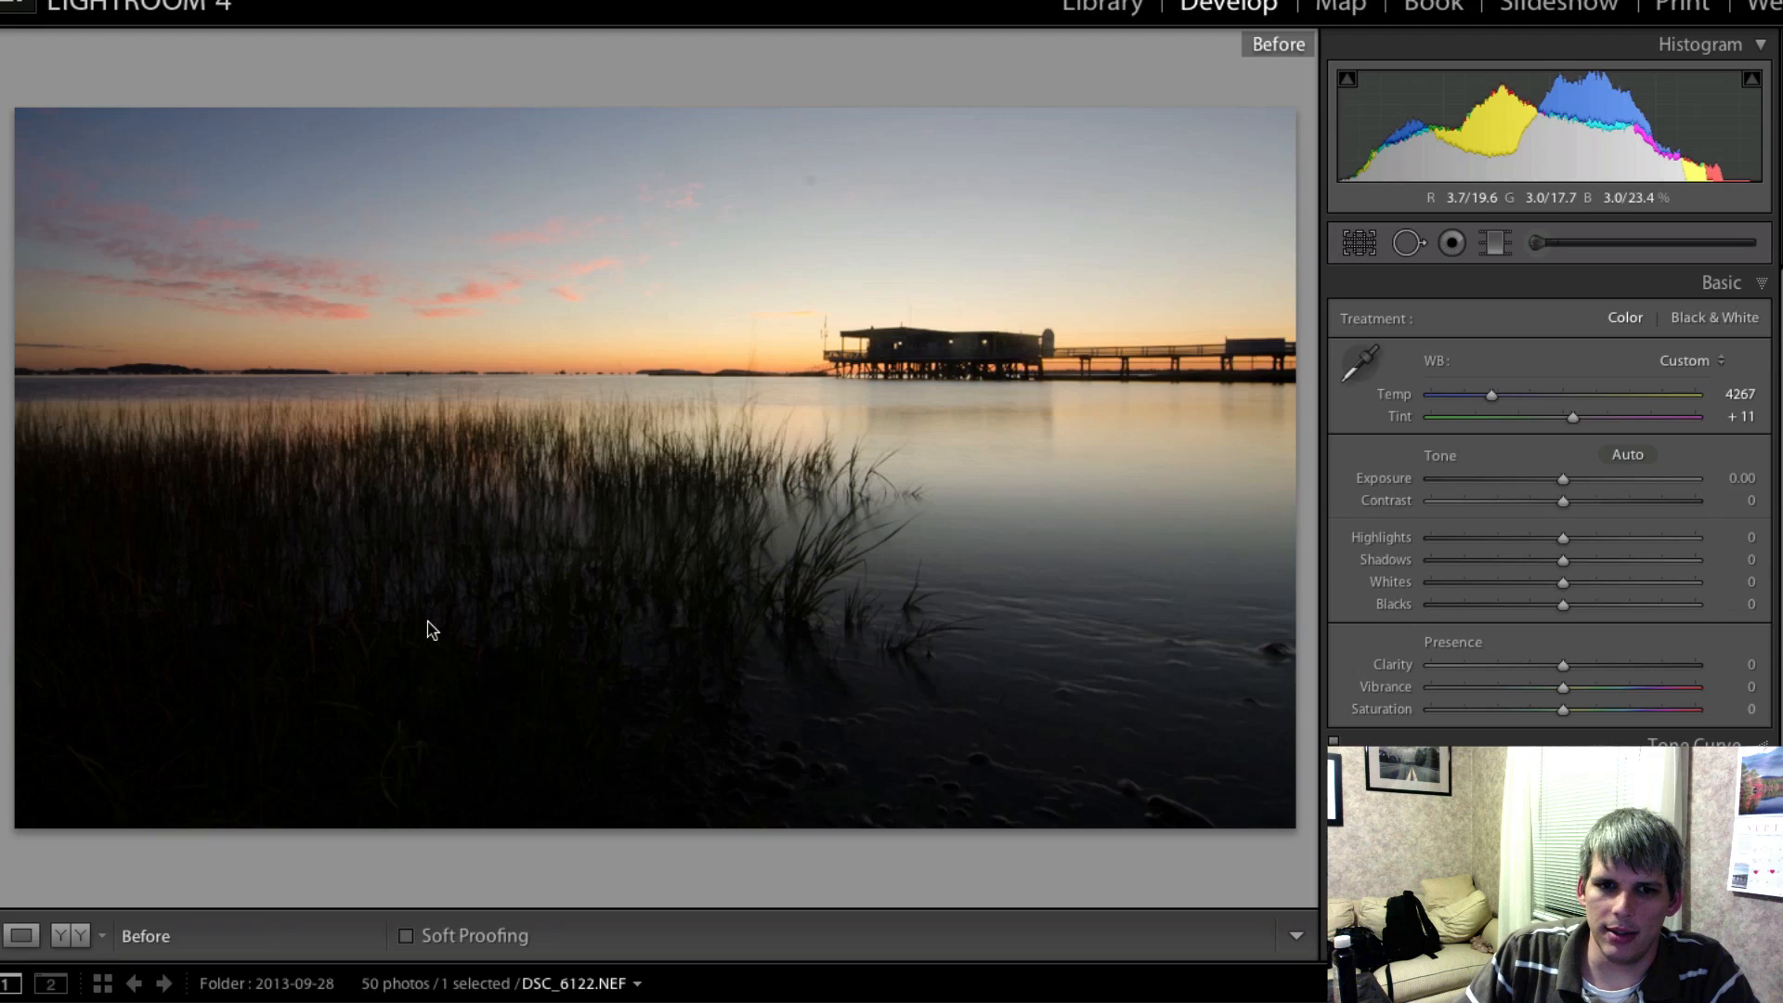
pyautogui.press('\\')
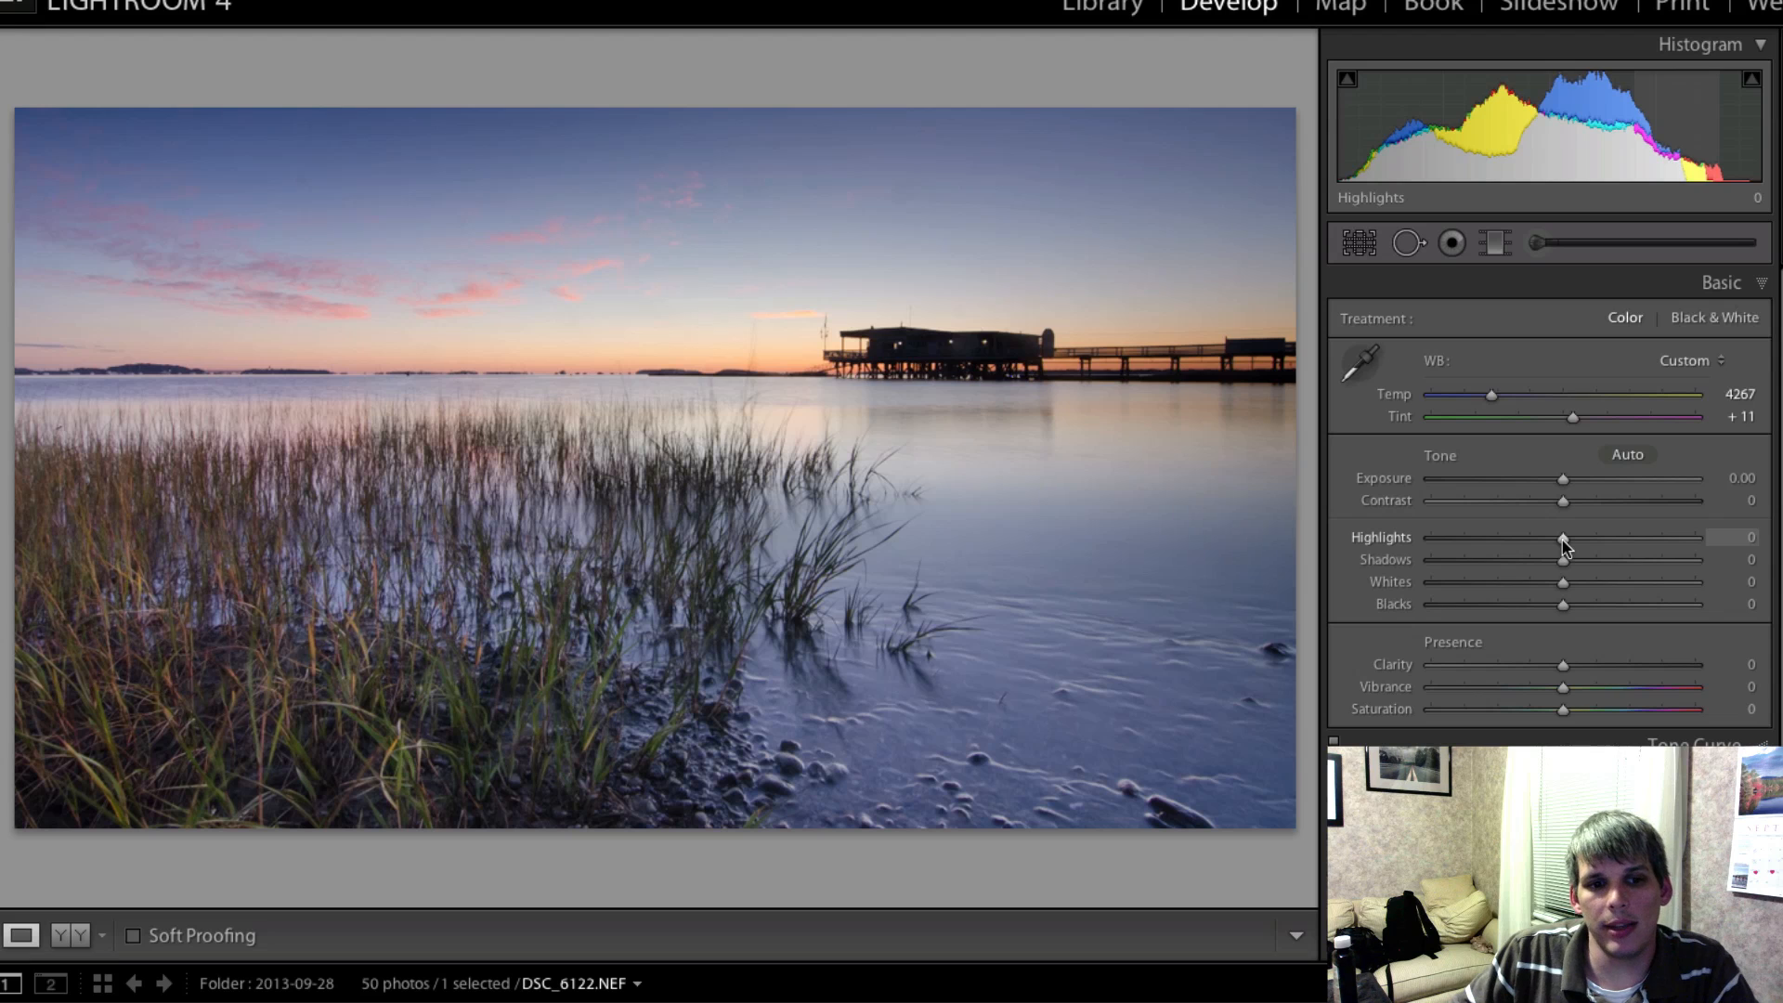
pyautogui.moveTo(1564, 545)
pyautogui.mouseDown()
pyautogui.moveTo(1517, 549)
pyautogui.moveTo(1598, 562)
pyautogui.moveTo(1583, 568)
pyautogui.mouseUp()
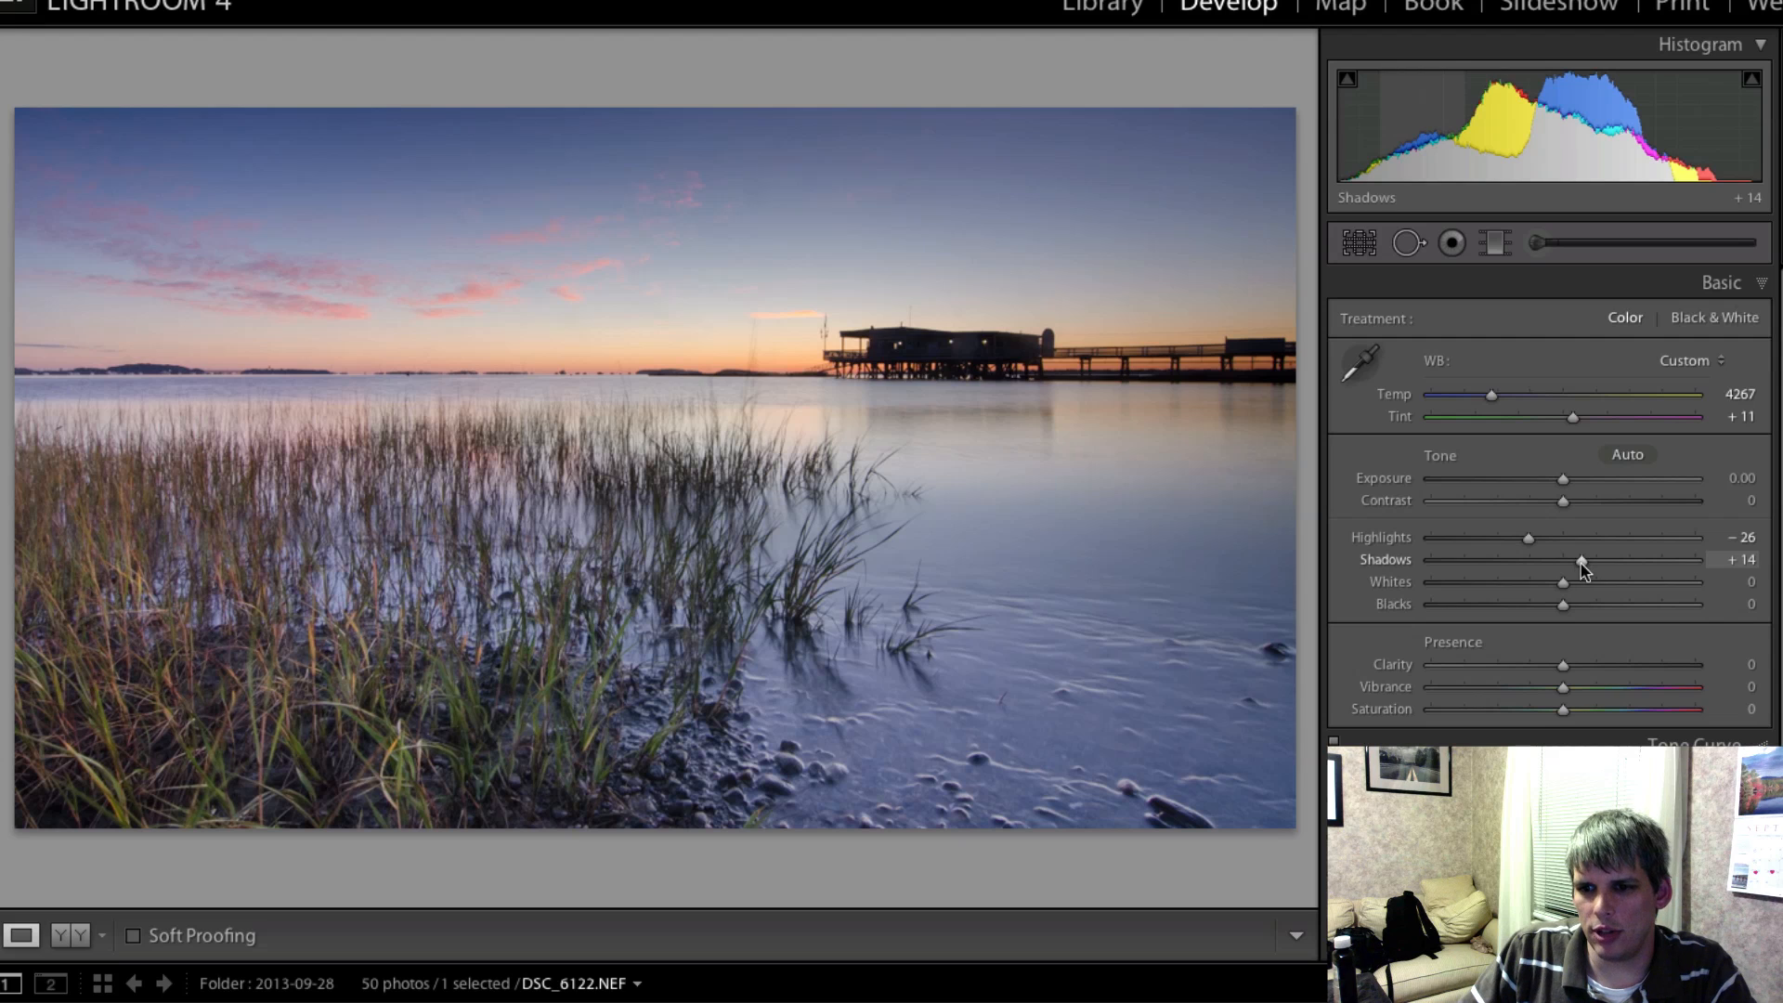
pyautogui.moveTo(1583, 568); pyautogui.dragTo(1520, 610)
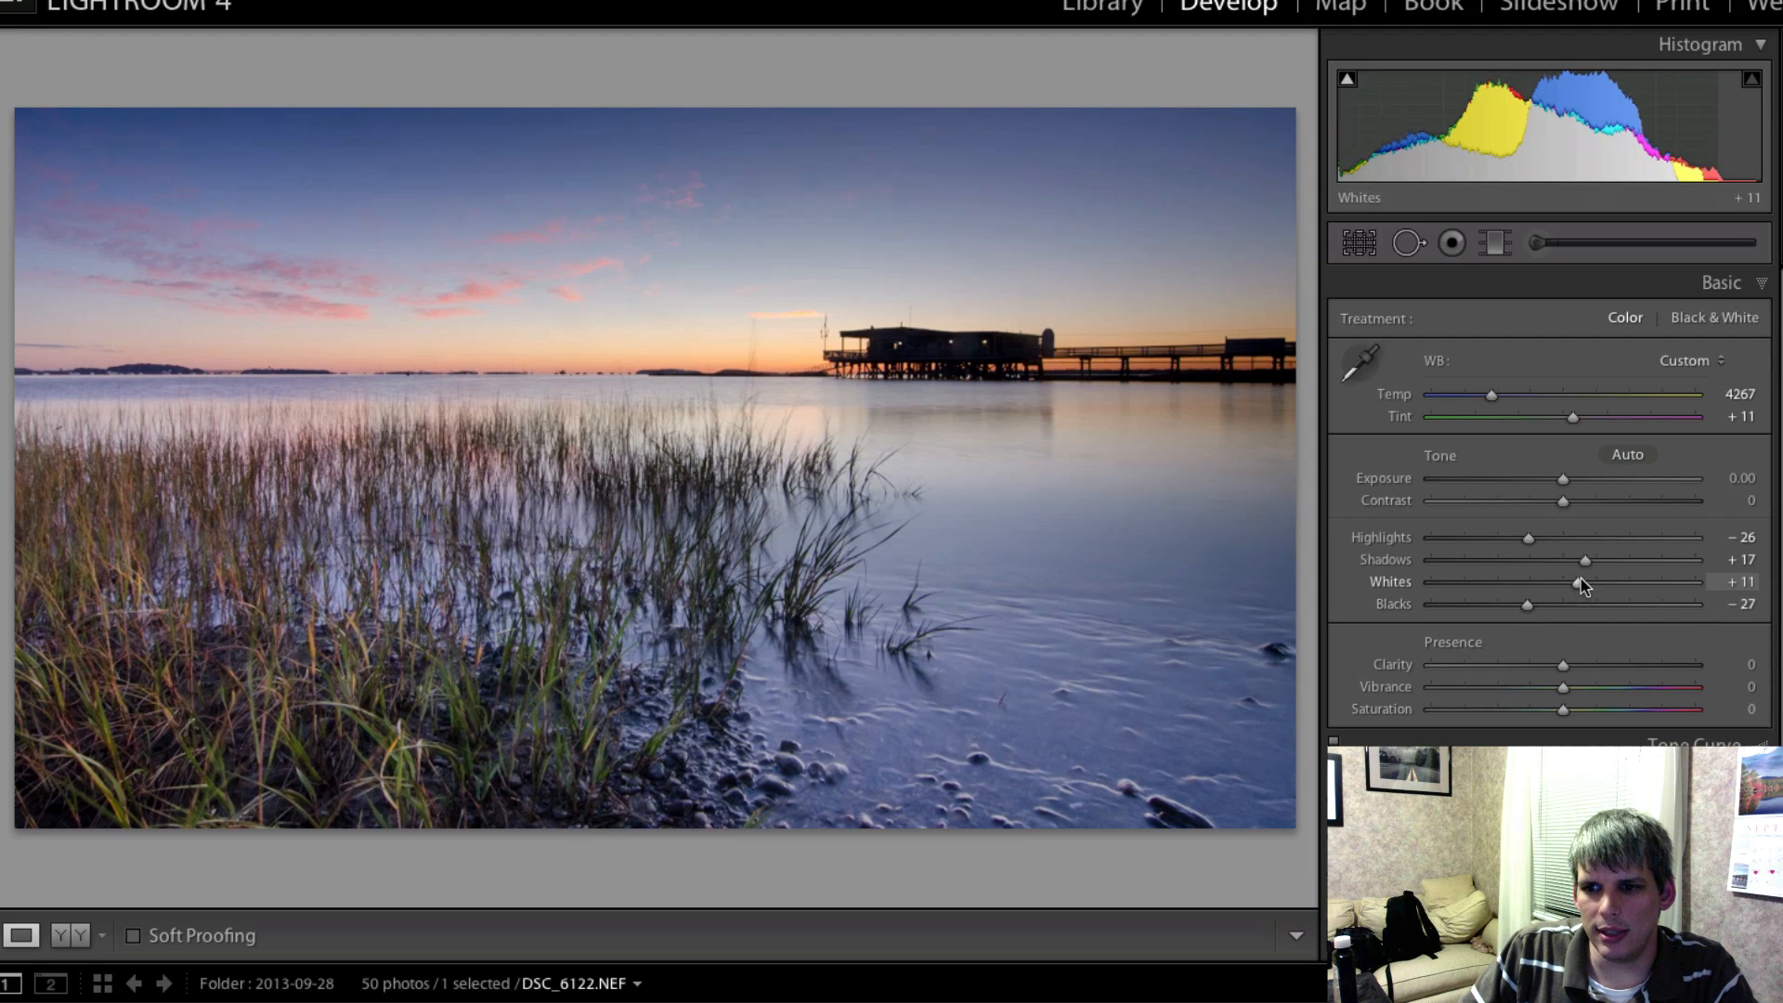
pyautogui.moveTo(1591, 563); pyautogui.dragTo(1609, 586)
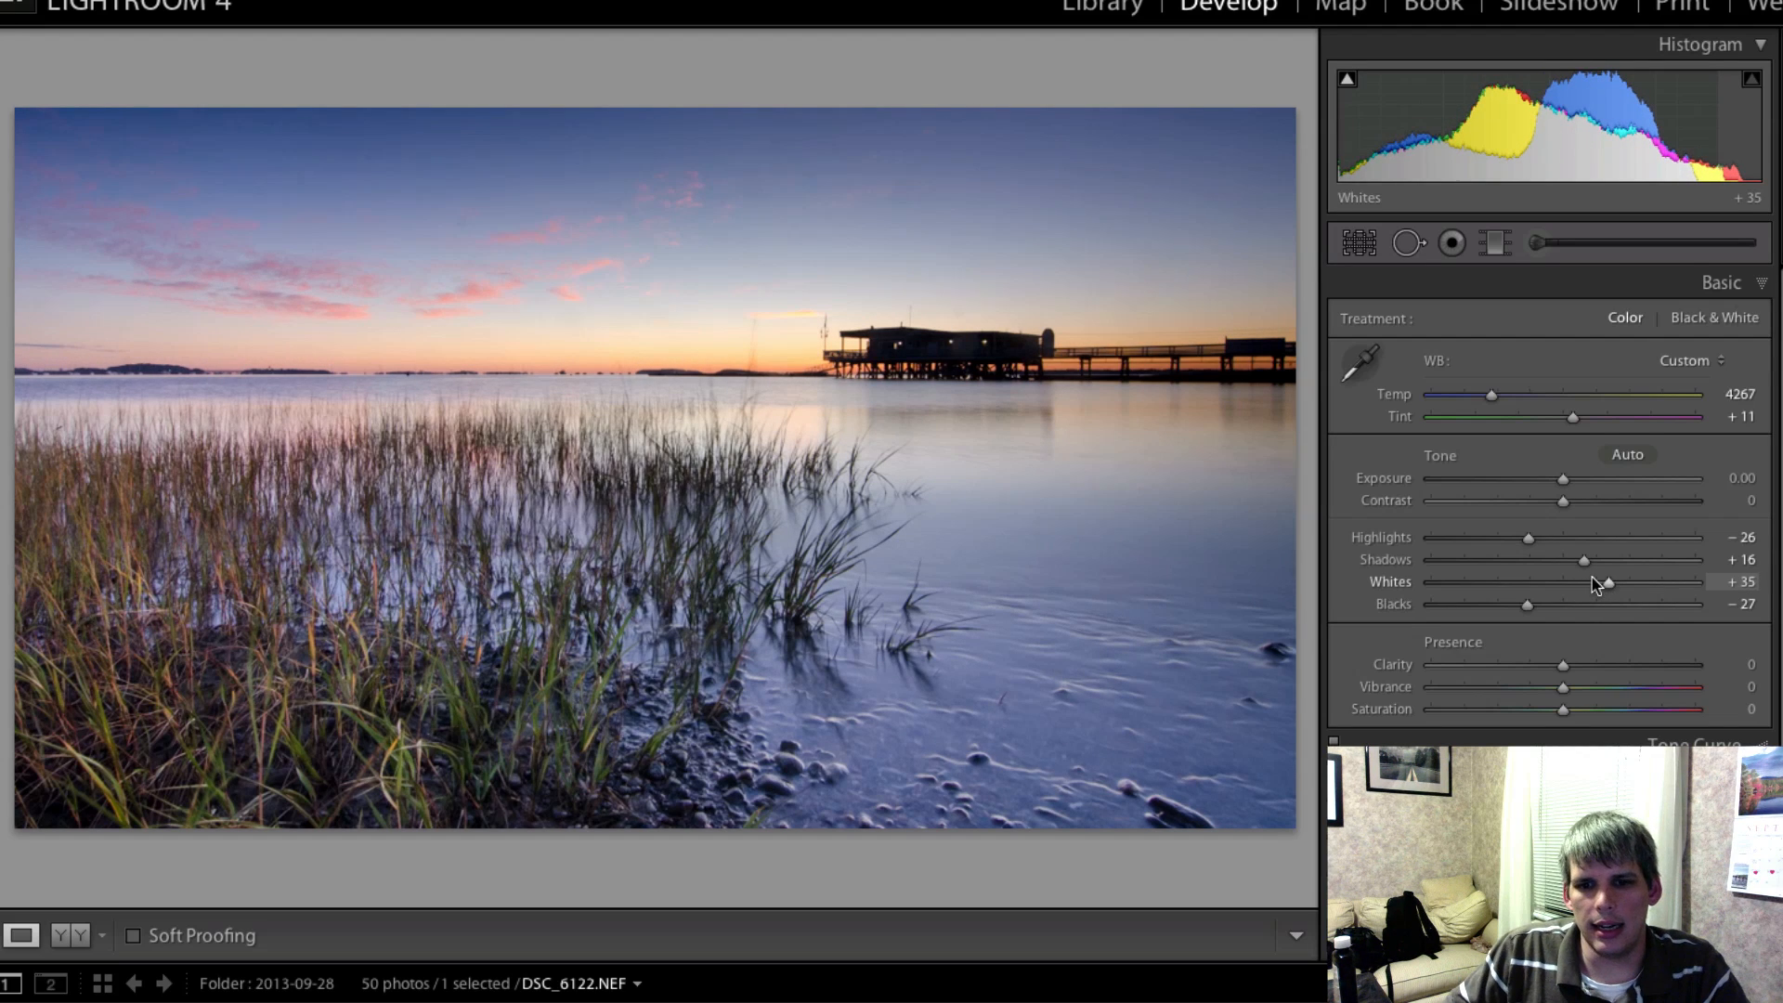
# - Set the photo's exposure to −0.15, contrast to +15 and clarity to +17
pyautogui.moveTo(1563, 508)
pyautogui.mouseDown()
pyautogui.moveTo(1580, 505)
pyautogui.moveTo(1563, 480)
pyautogui.moveTo(1559, 494)
pyautogui.mouseUp()
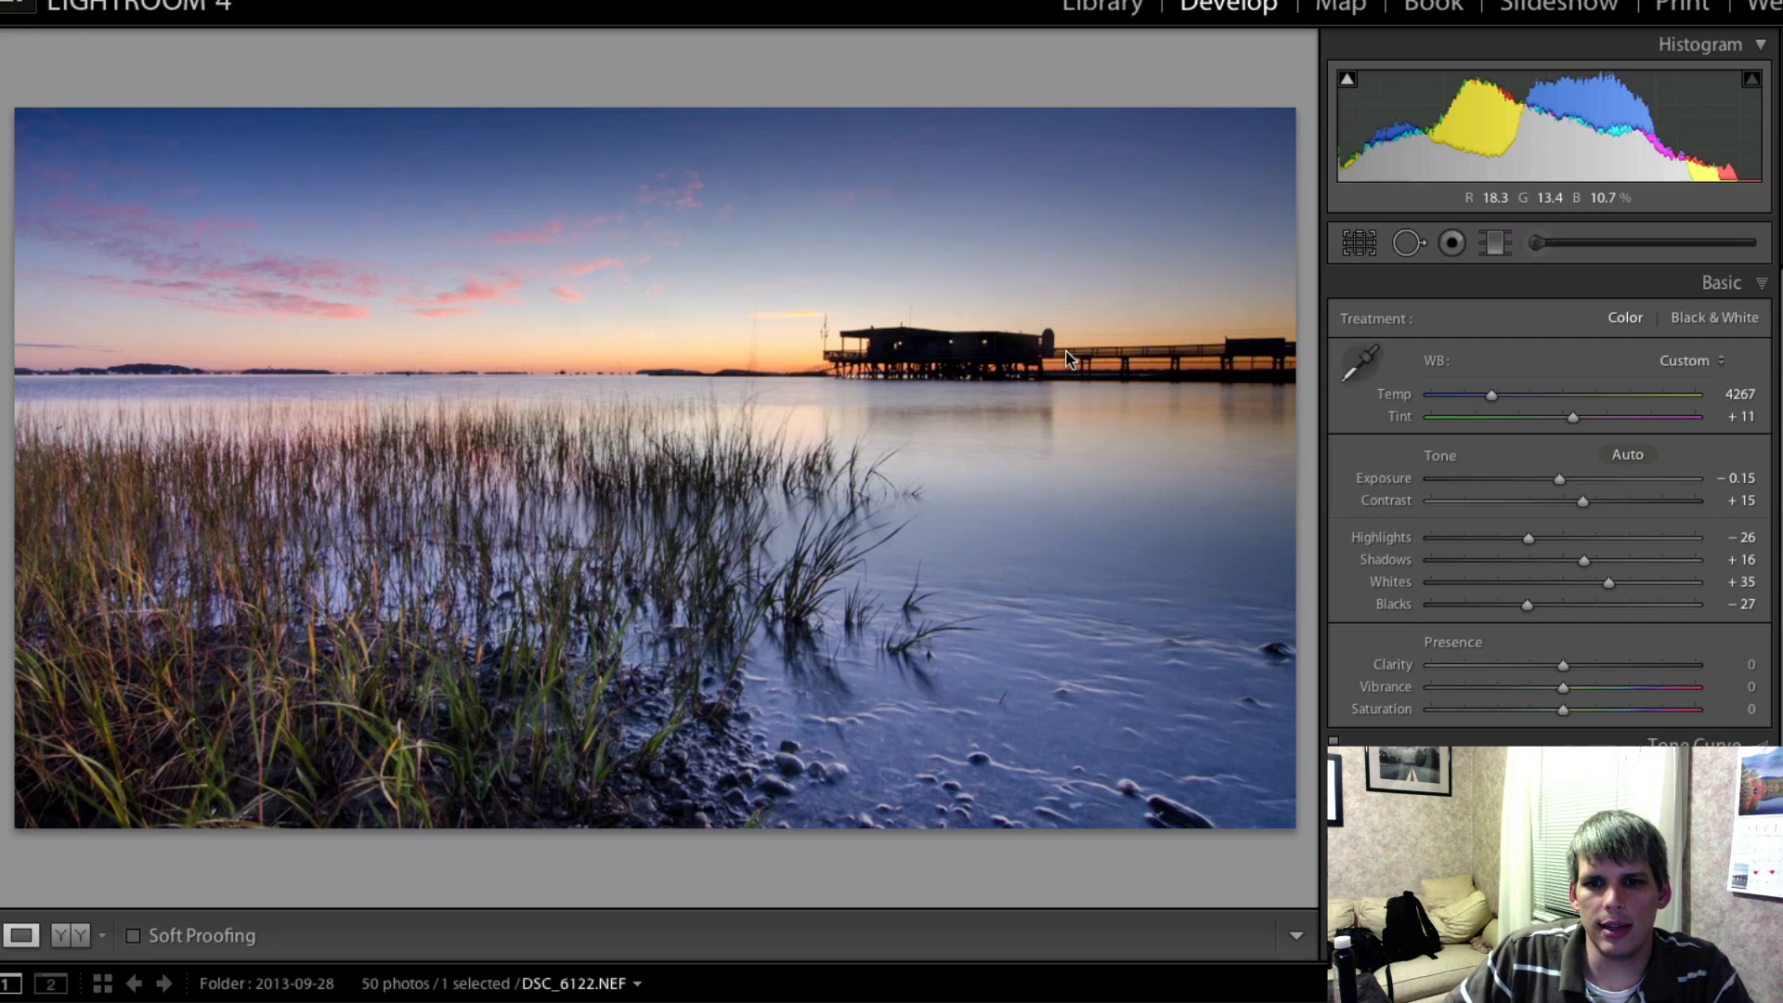
pyautogui.moveTo(992, 356); pyautogui.dragTo(848, 661)
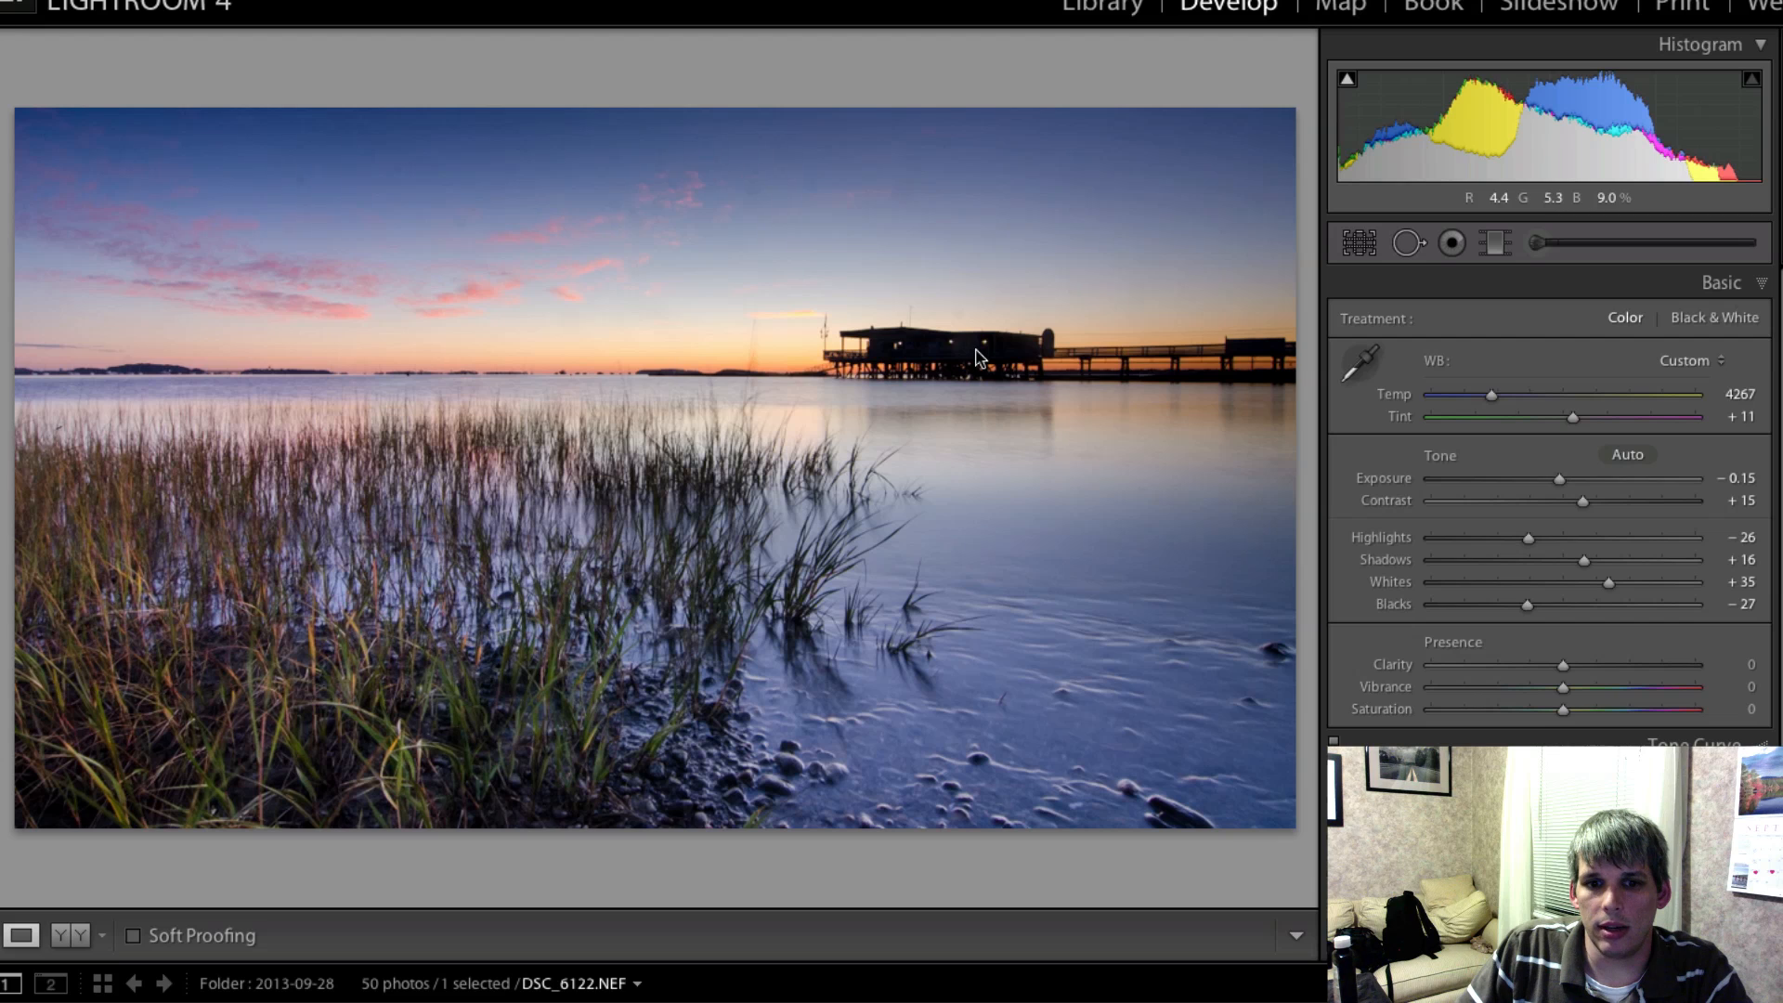
pyautogui.moveTo(1563, 666); pyautogui.dragTo(1588, 672)
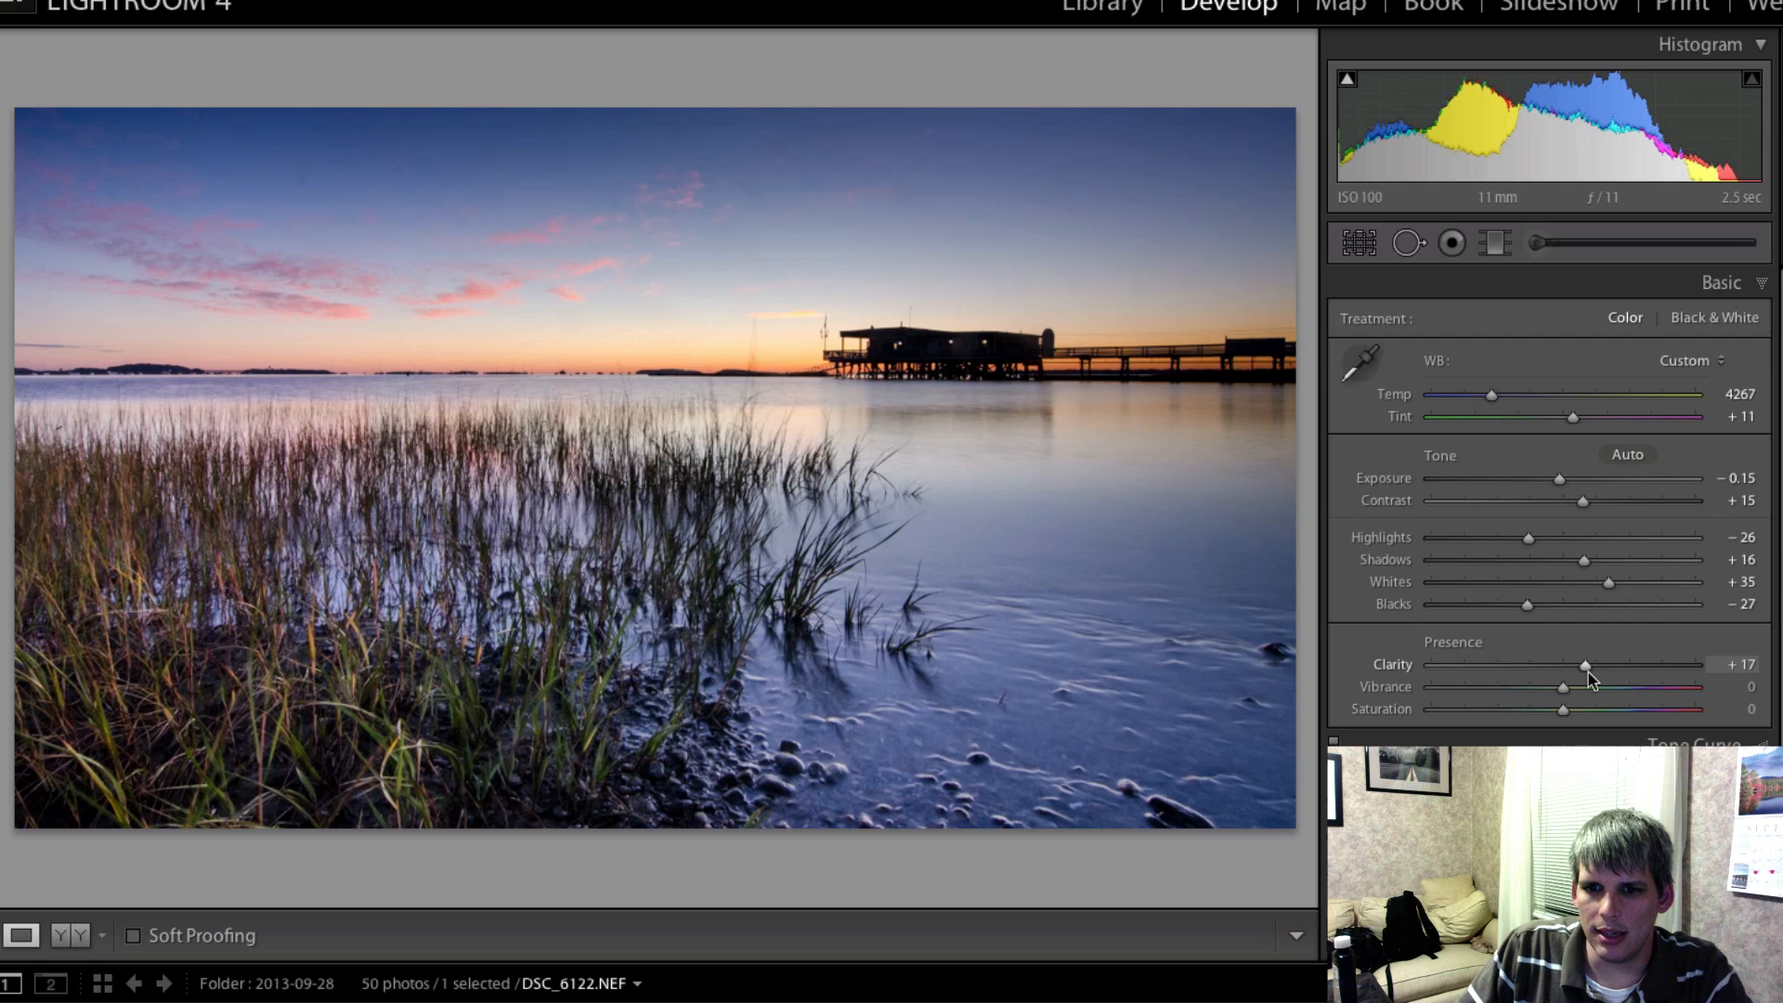
# - Paint over the dark pier house with the Adjustment Brush at size 8, using exposure 0 and shadows 46
pyautogui.click(1014, 358)
pyautogui.moveTo(1090, 366); pyautogui.dragTo(1009, 549)
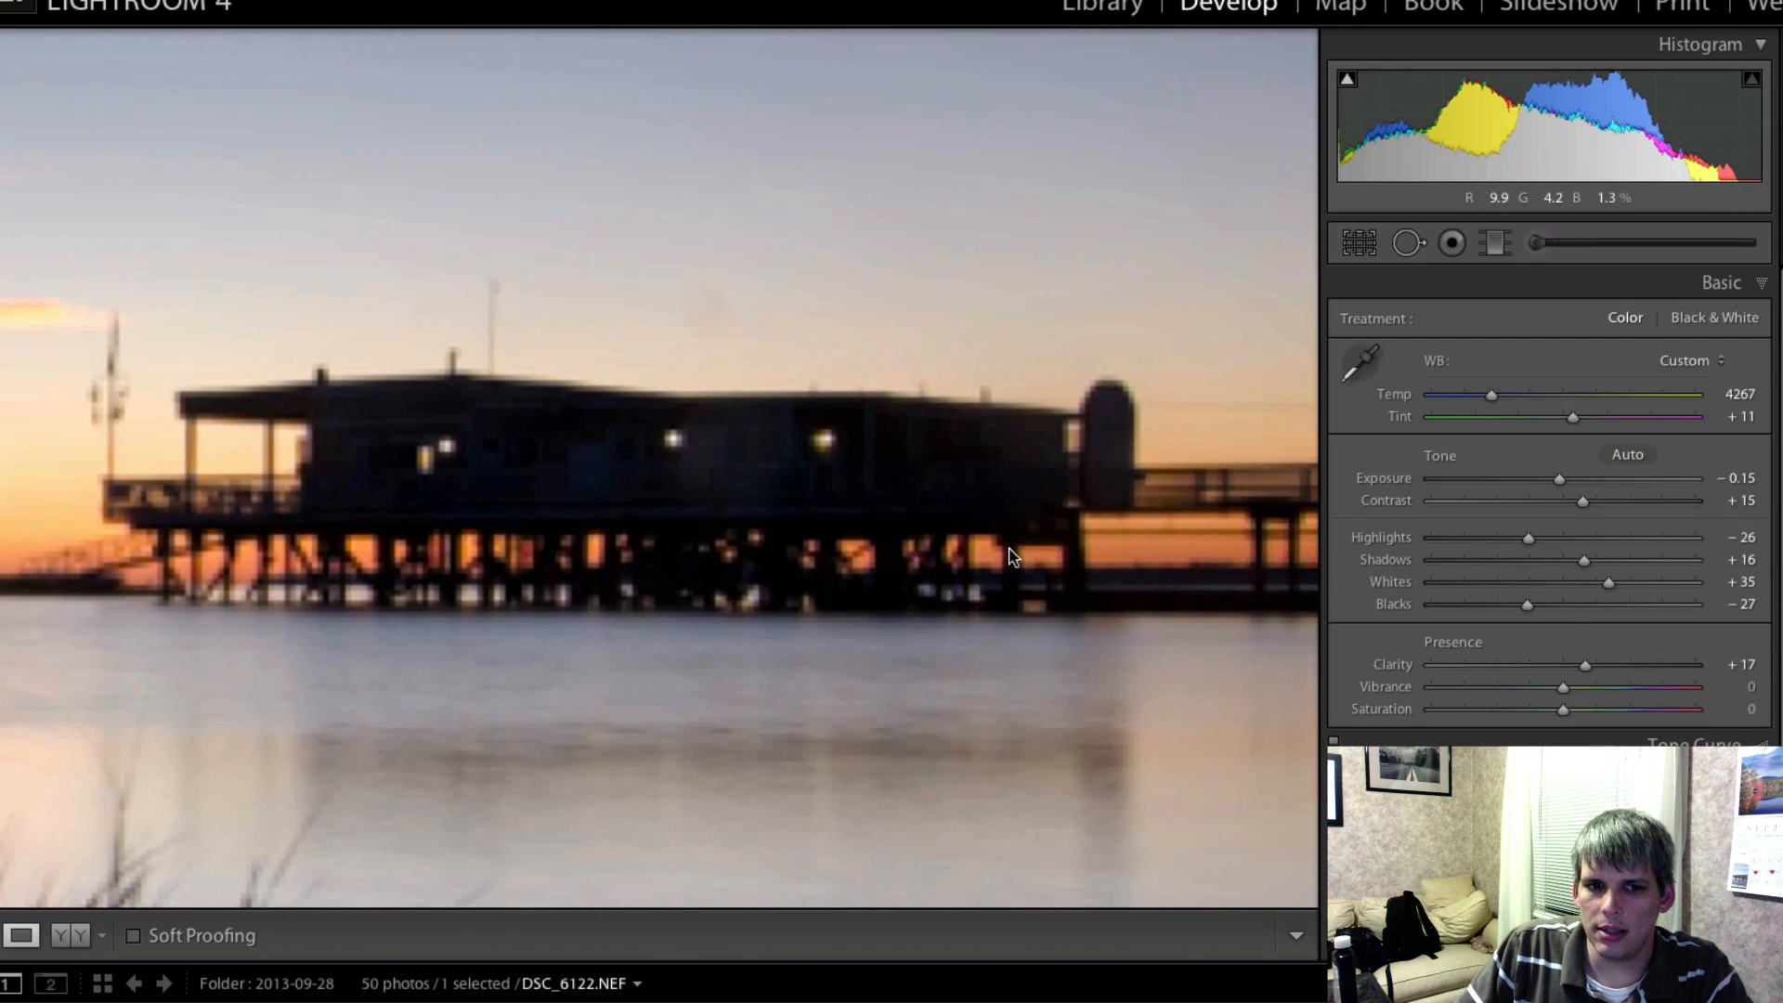
pyautogui.click(1543, 244)
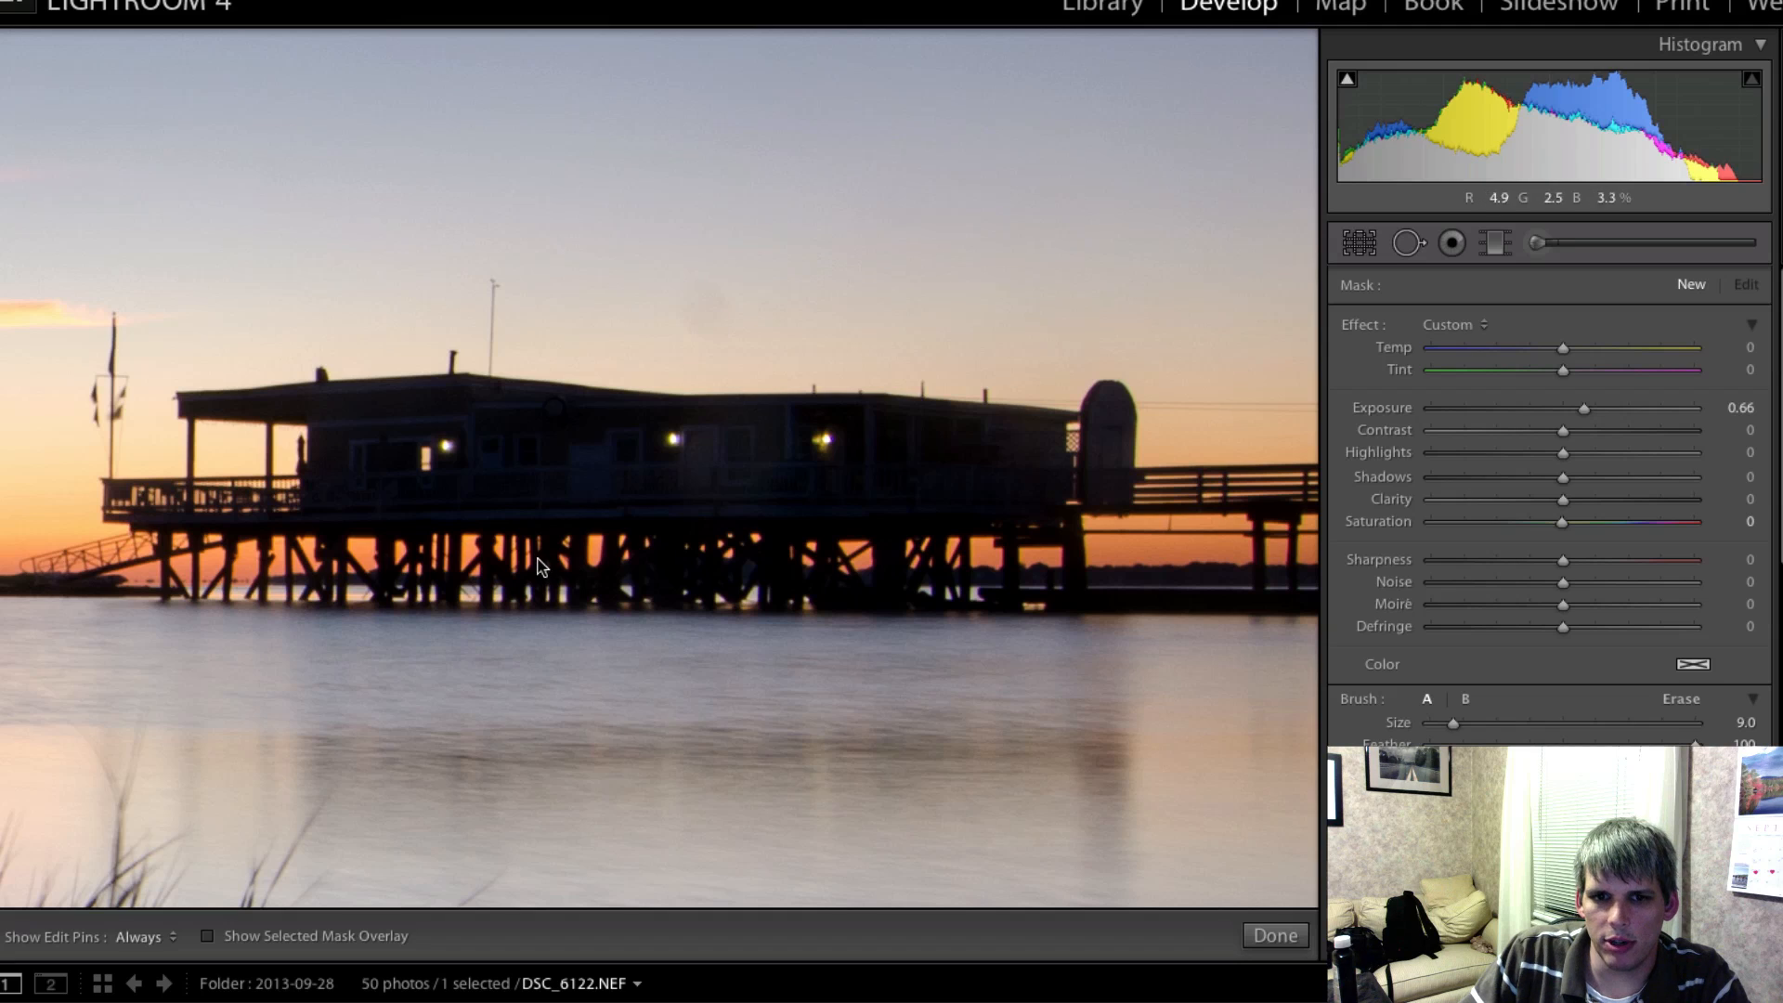
pyautogui.doubleClick(1407, 412)
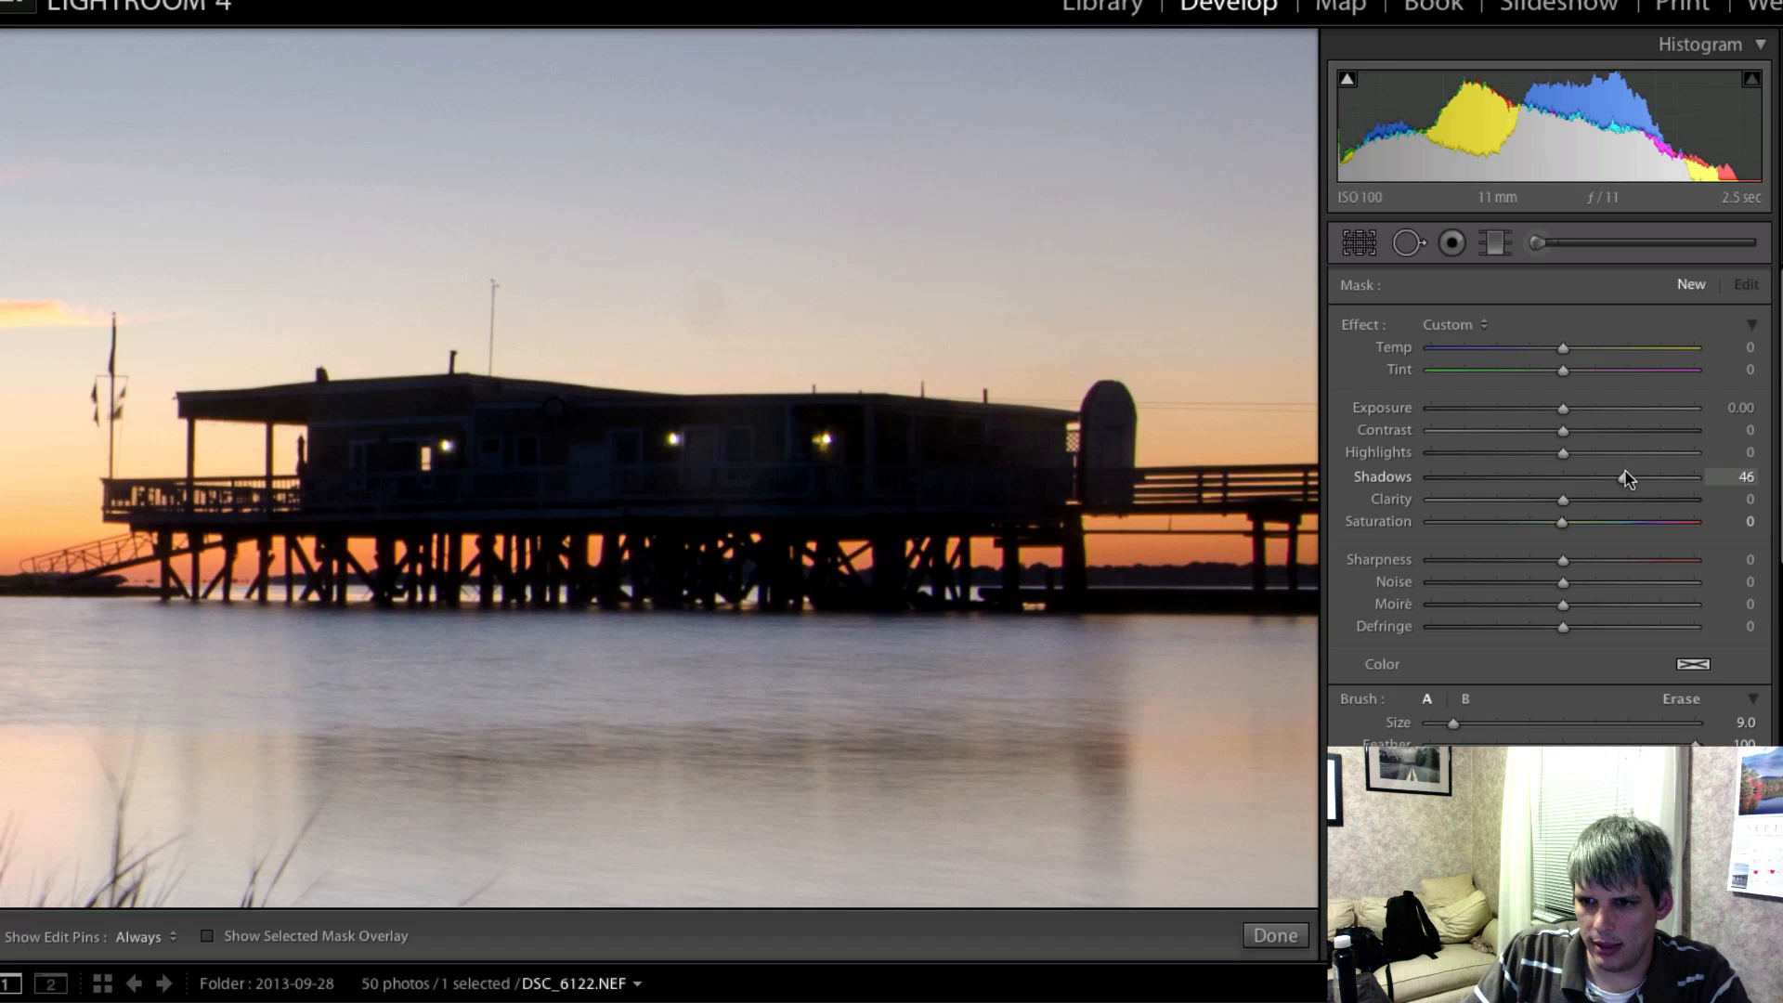
pyautogui.press('[')
pyautogui.press('h')
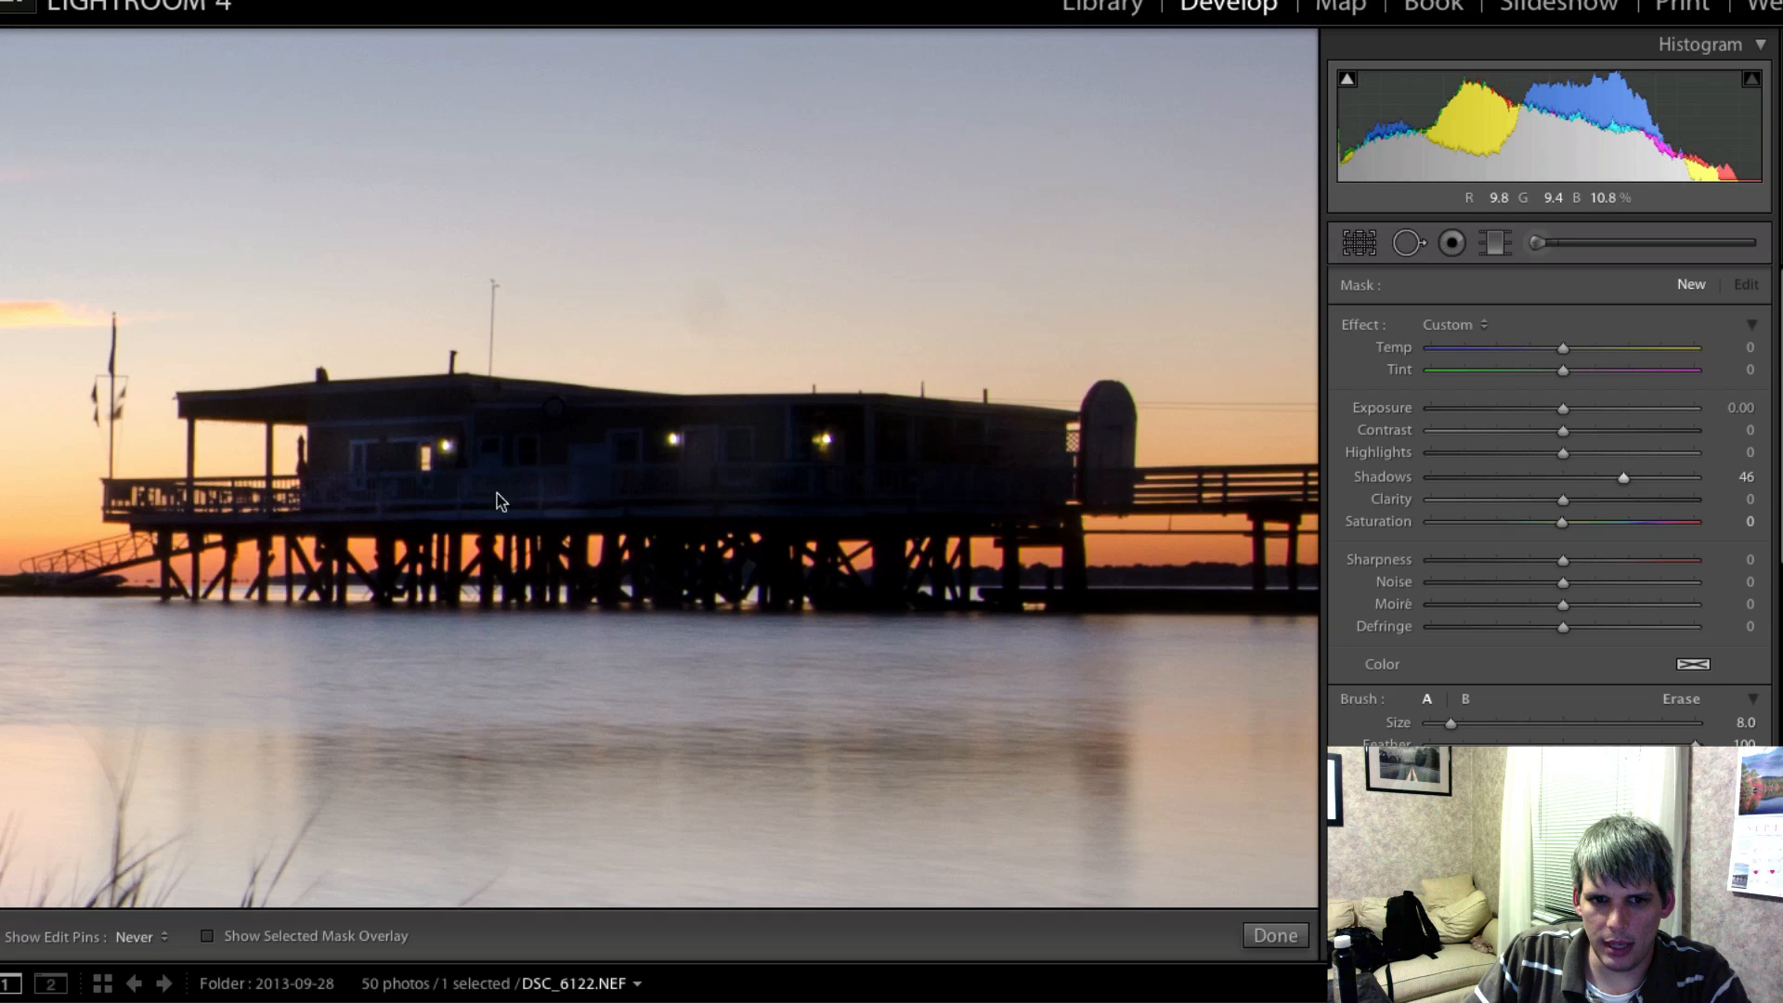
pyautogui.moveTo(498, 451)
pyautogui.mouseDown()
pyautogui.moveTo(235, 395)
pyautogui.moveTo(519, 407)
pyautogui.moveTo(318, 432)
pyautogui.moveTo(540, 442)
pyautogui.moveTo(519, 461)
pyautogui.moveTo(578, 420)
pyautogui.moveTo(793, 455)
pyautogui.moveTo(574, 462)
pyautogui.moveTo(668, 478)
pyautogui.moveTo(590, 494)
pyautogui.moveTo(777, 496)
pyautogui.moveTo(688, 503)
pyautogui.moveTo(999, 501)
pyautogui.moveTo(830, 495)
pyautogui.moveTo(962, 465)
pyautogui.moveTo(842, 453)
pyautogui.moveTo(871, 440)
pyautogui.moveTo(791, 411)
pyautogui.moveTo(1126, 418)
pyautogui.mouseUp()
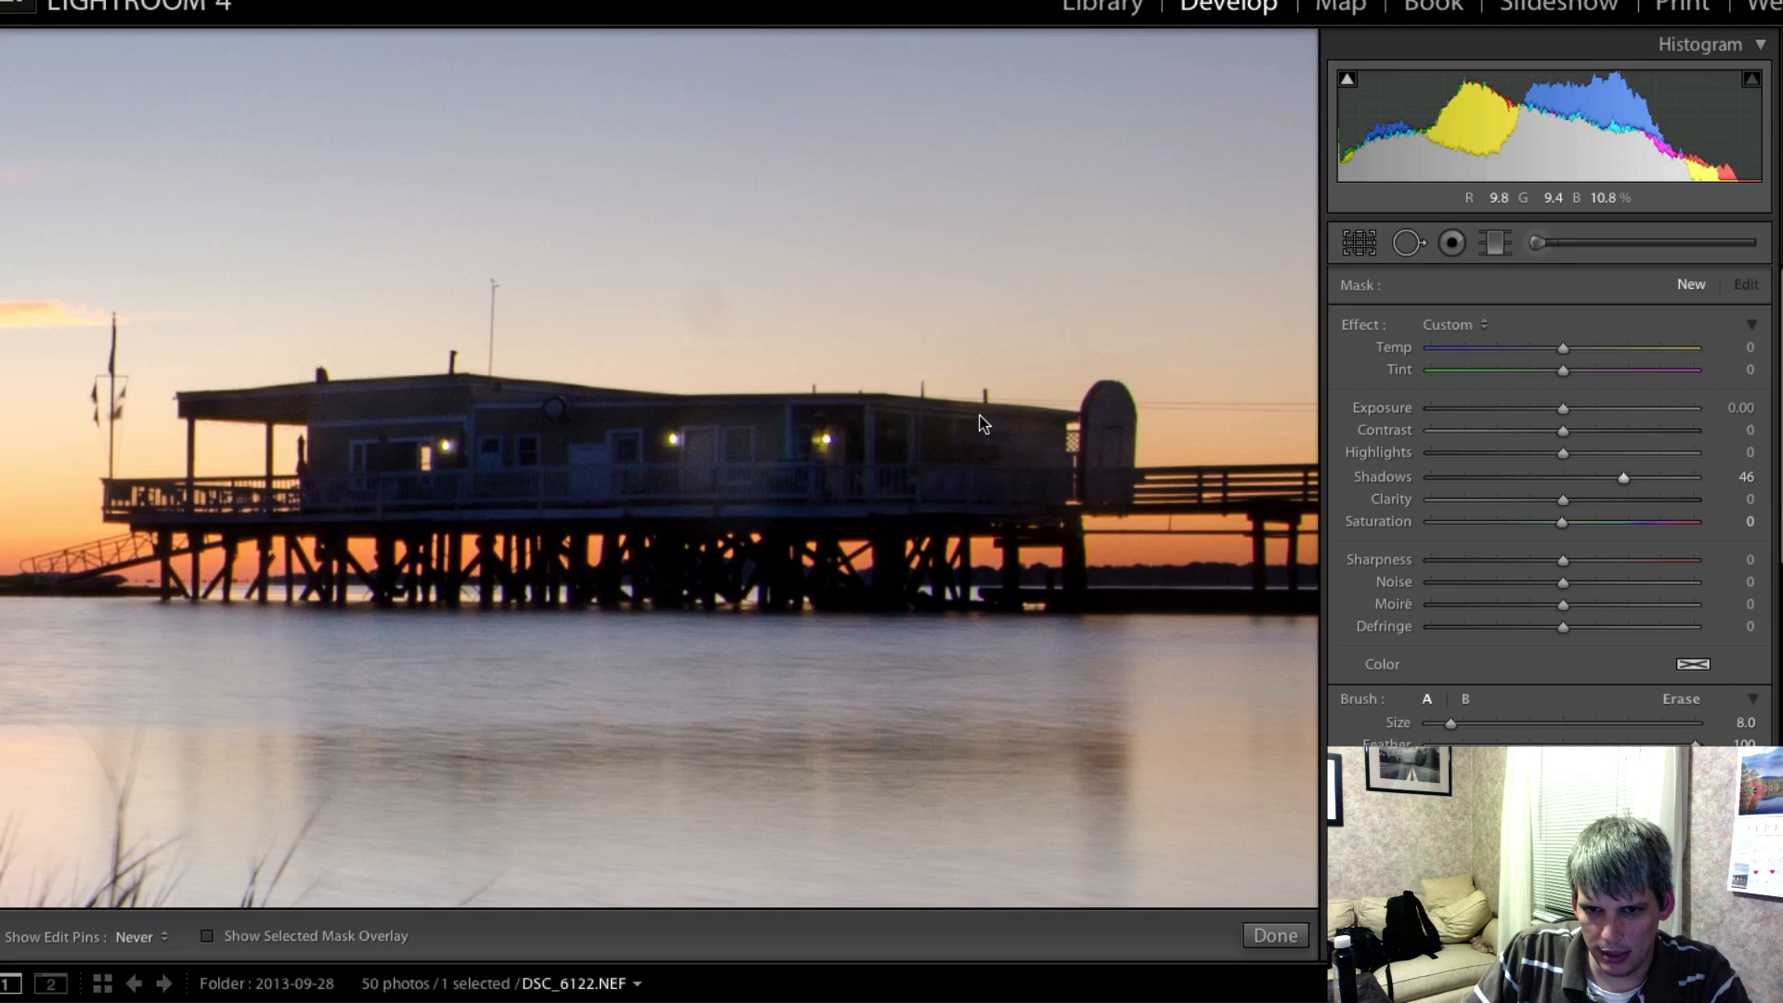
# - Set the pier house brush to shadows 58 and exposure 0.82, and extend its painted area over the supports below the deck
pyautogui.press('h')
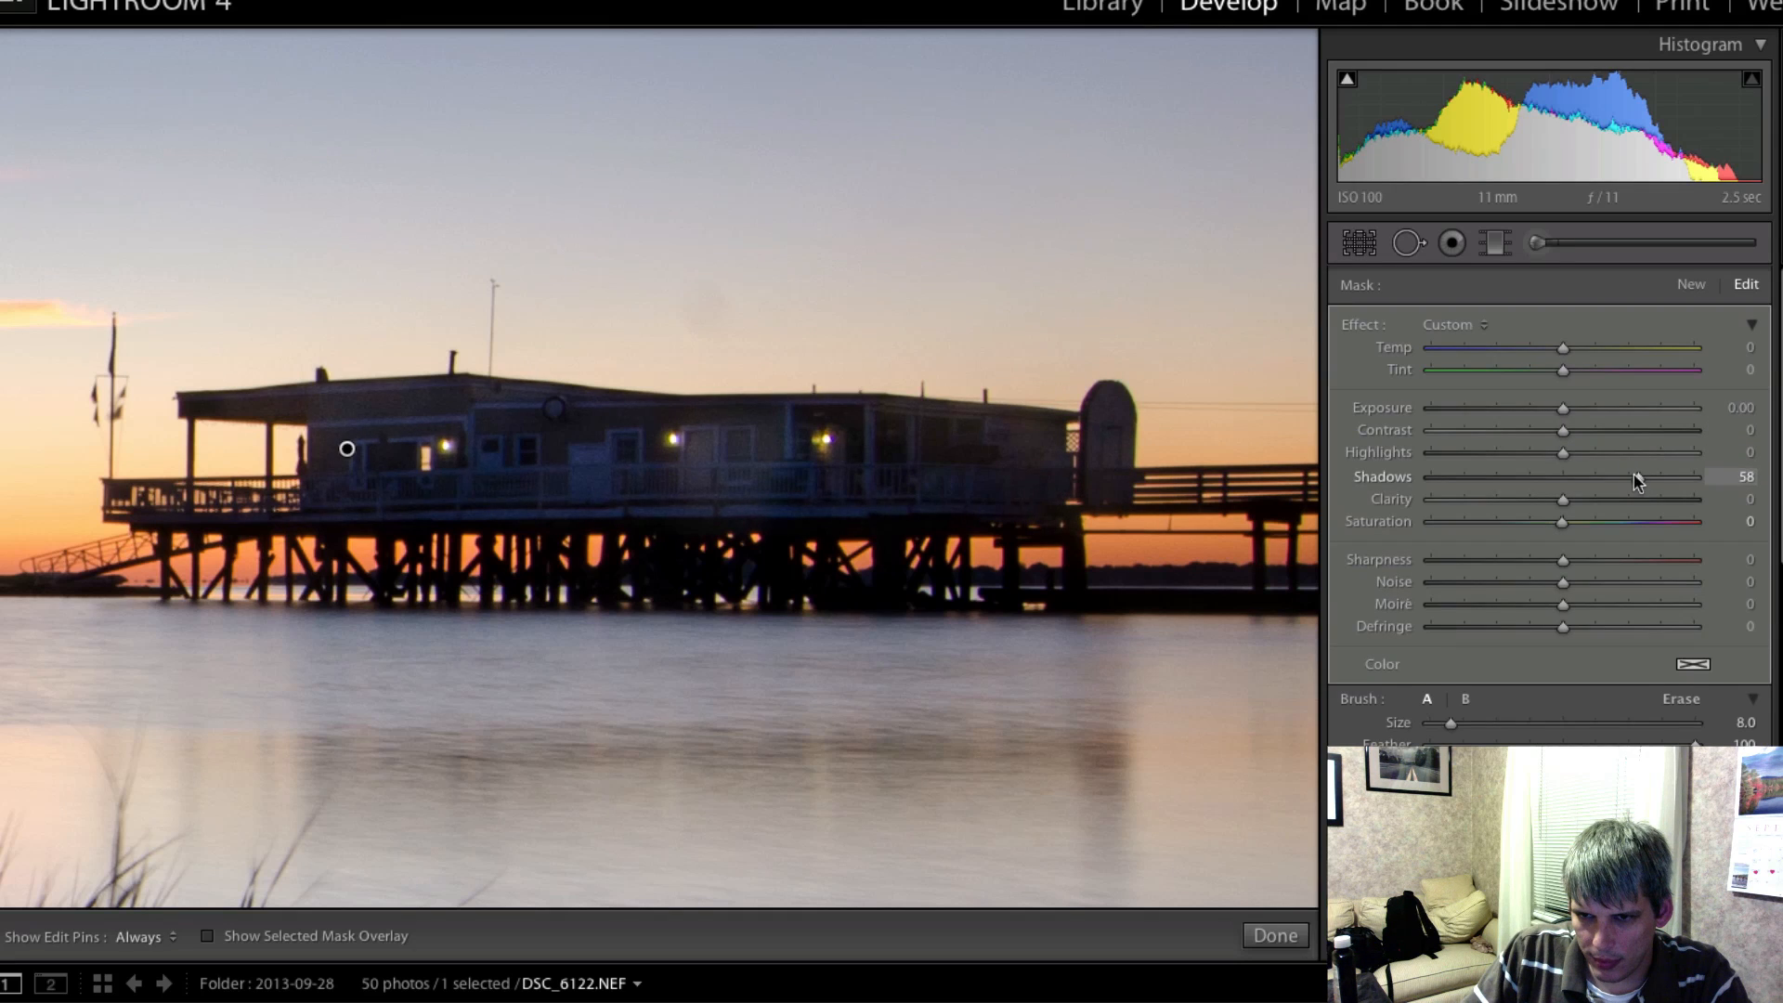
pyautogui.moveTo(1568, 409); pyautogui.dragTo(1589, 408)
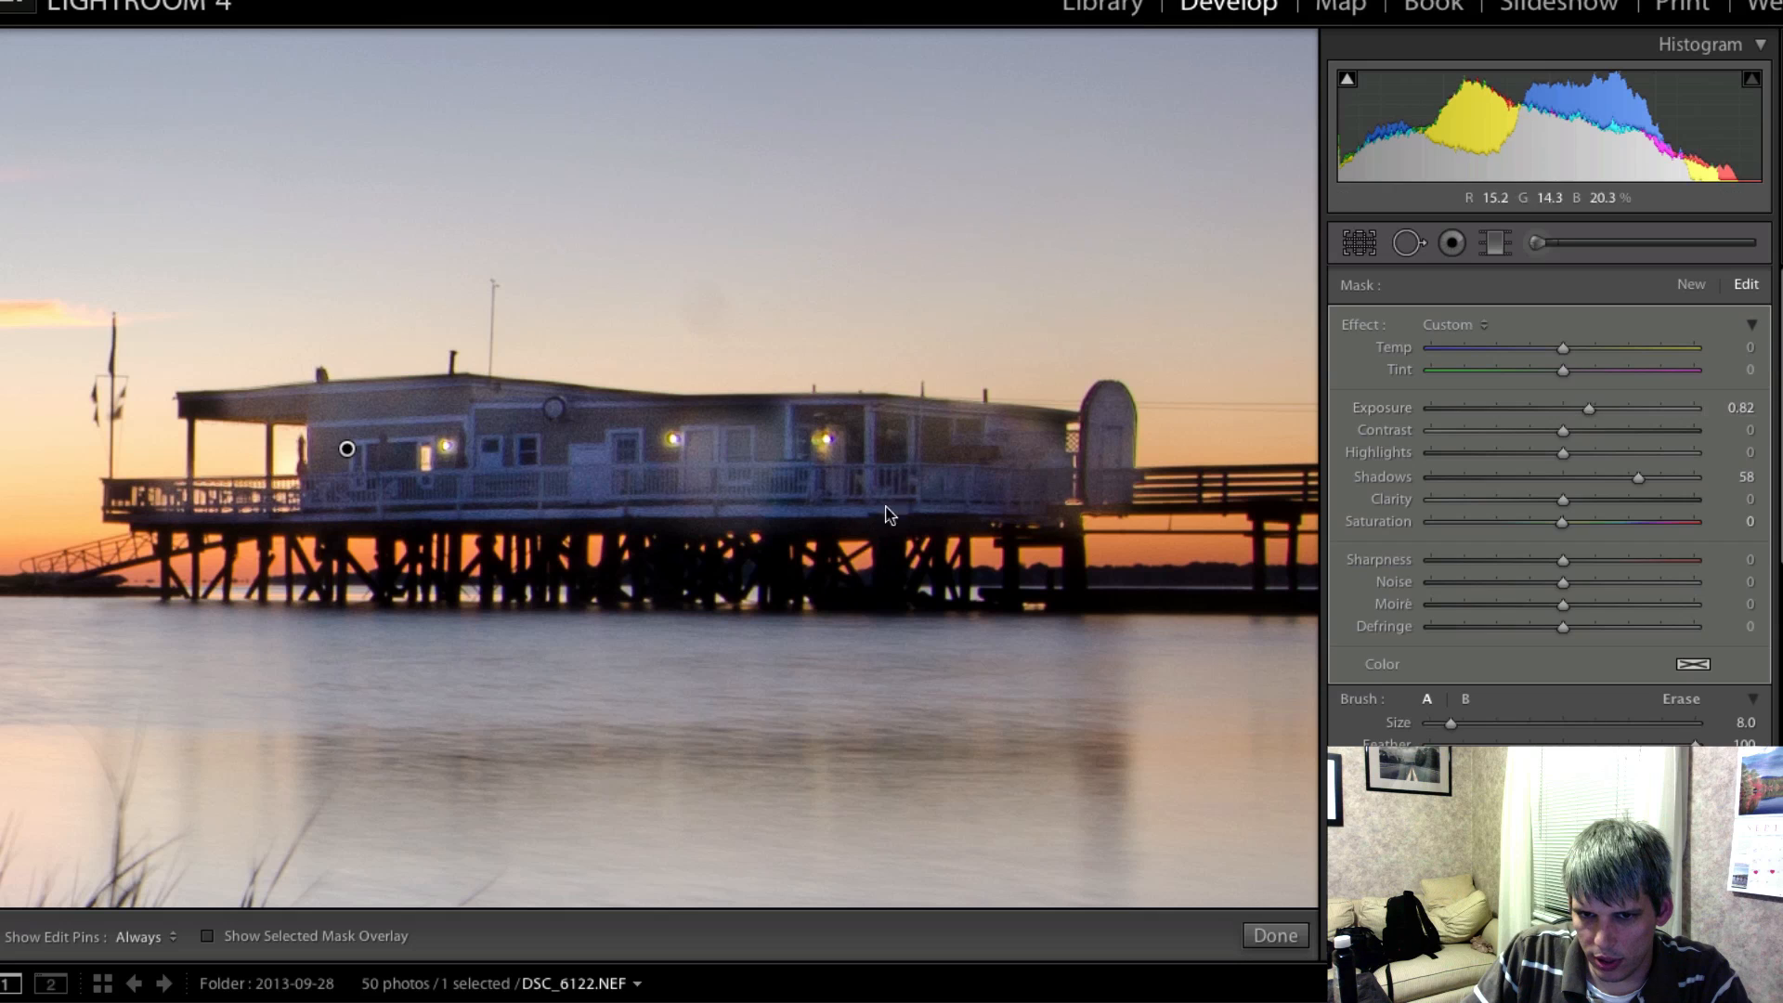
pyautogui.press('h')
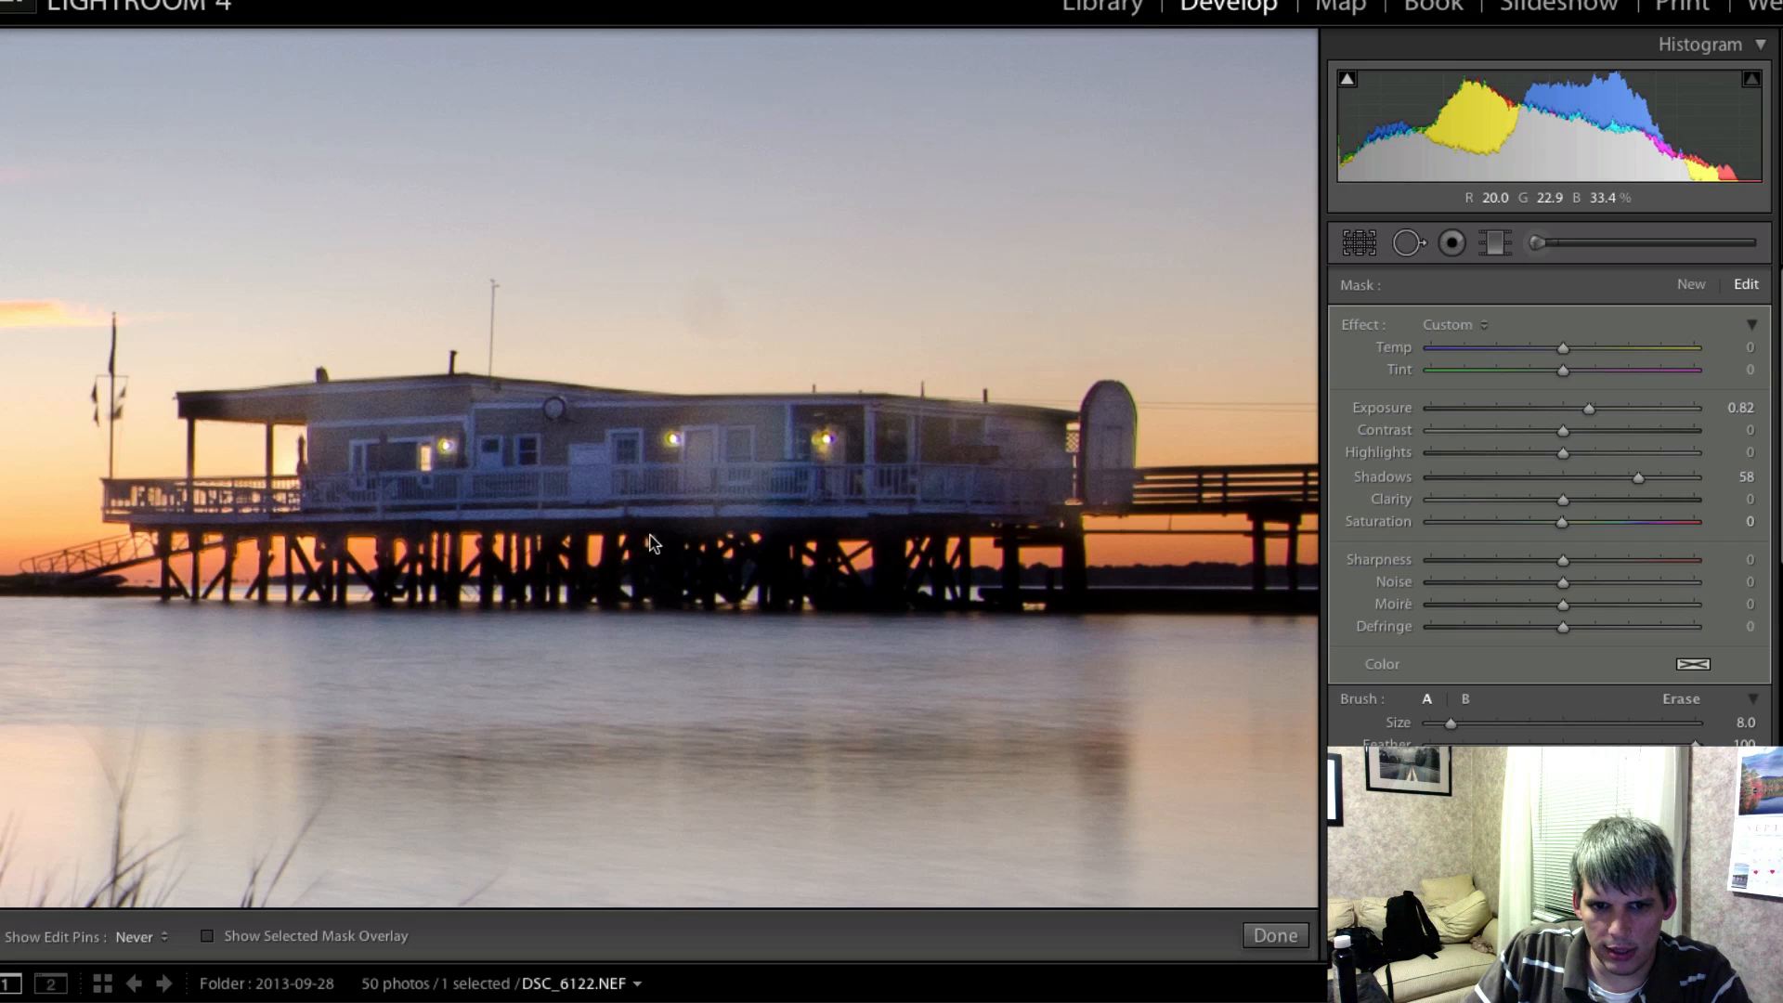
pyautogui.moveTo(650, 536)
pyautogui.mouseDown()
pyautogui.moveTo(913, 524)
pyautogui.moveTo(947, 547)
pyautogui.moveTo(895, 539)
pyautogui.mouseUp()
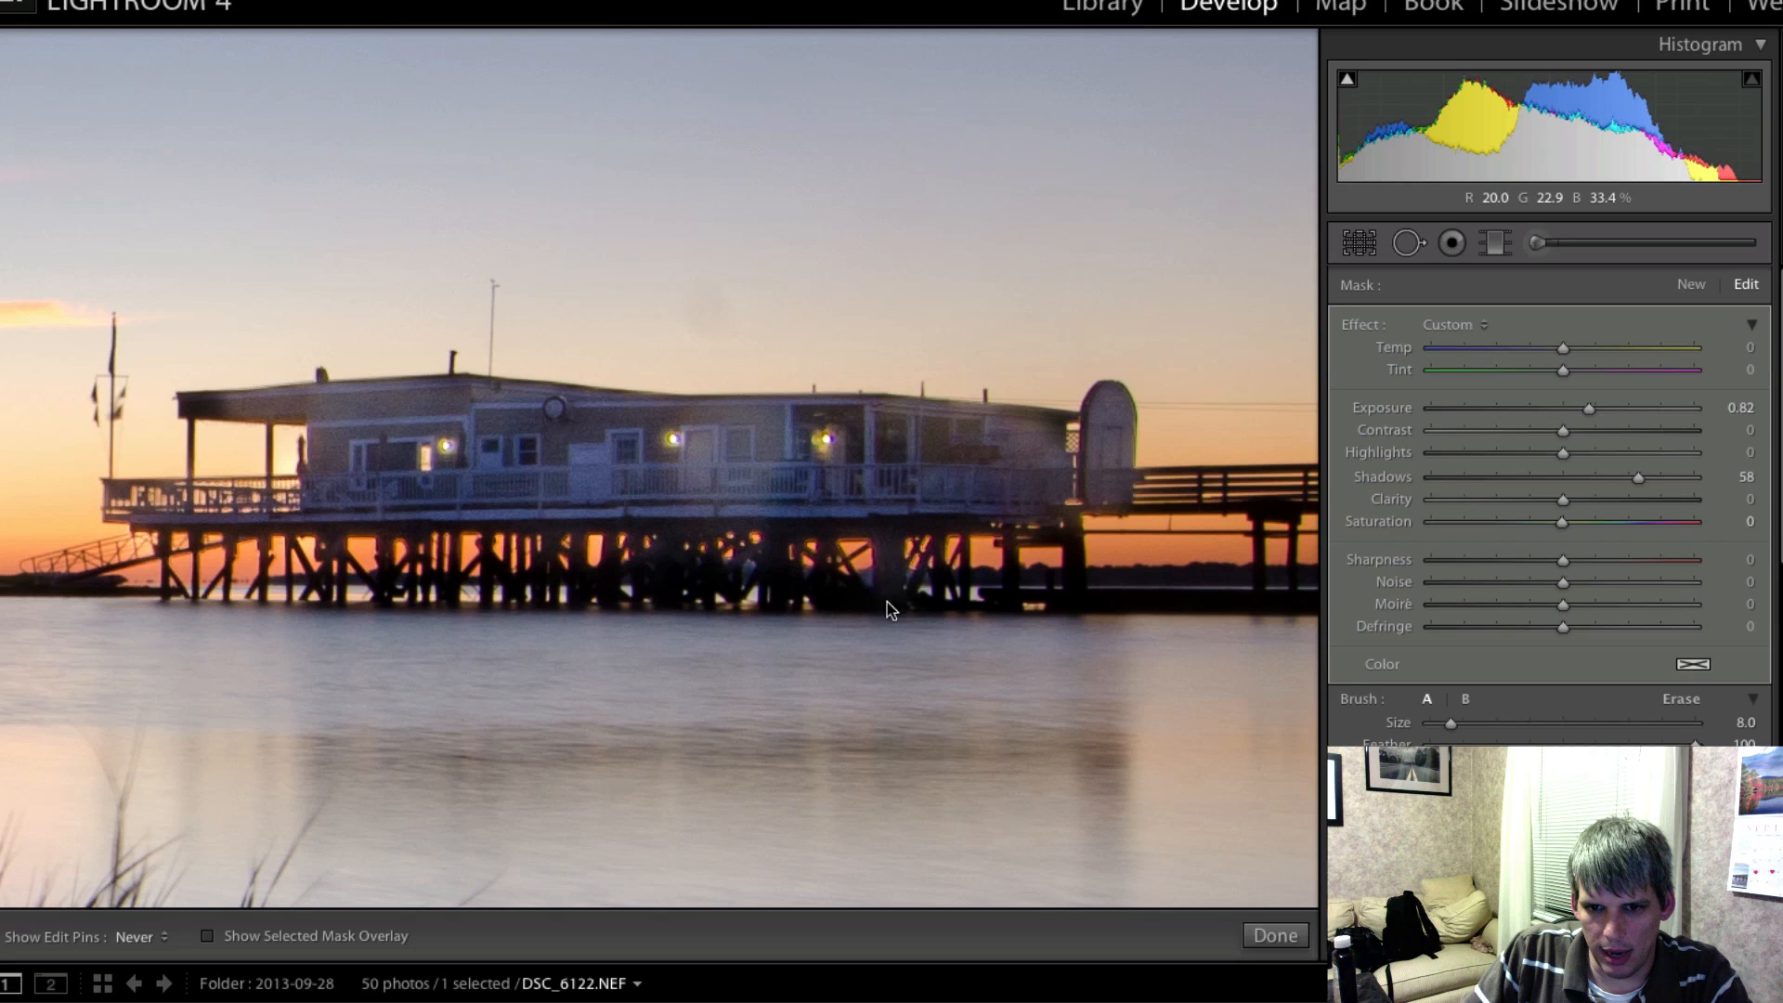
pyautogui.moveTo(888, 602)
pyautogui.mouseDown()
pyautogui.moveTo(886, 539)
pyautogui.moveTo(817, 585)
pyautogui.moveTo(561, 550)
pyautogui.moveTo(51, 576)
pyautogui.mouseUp()
pyautogui.press('h')
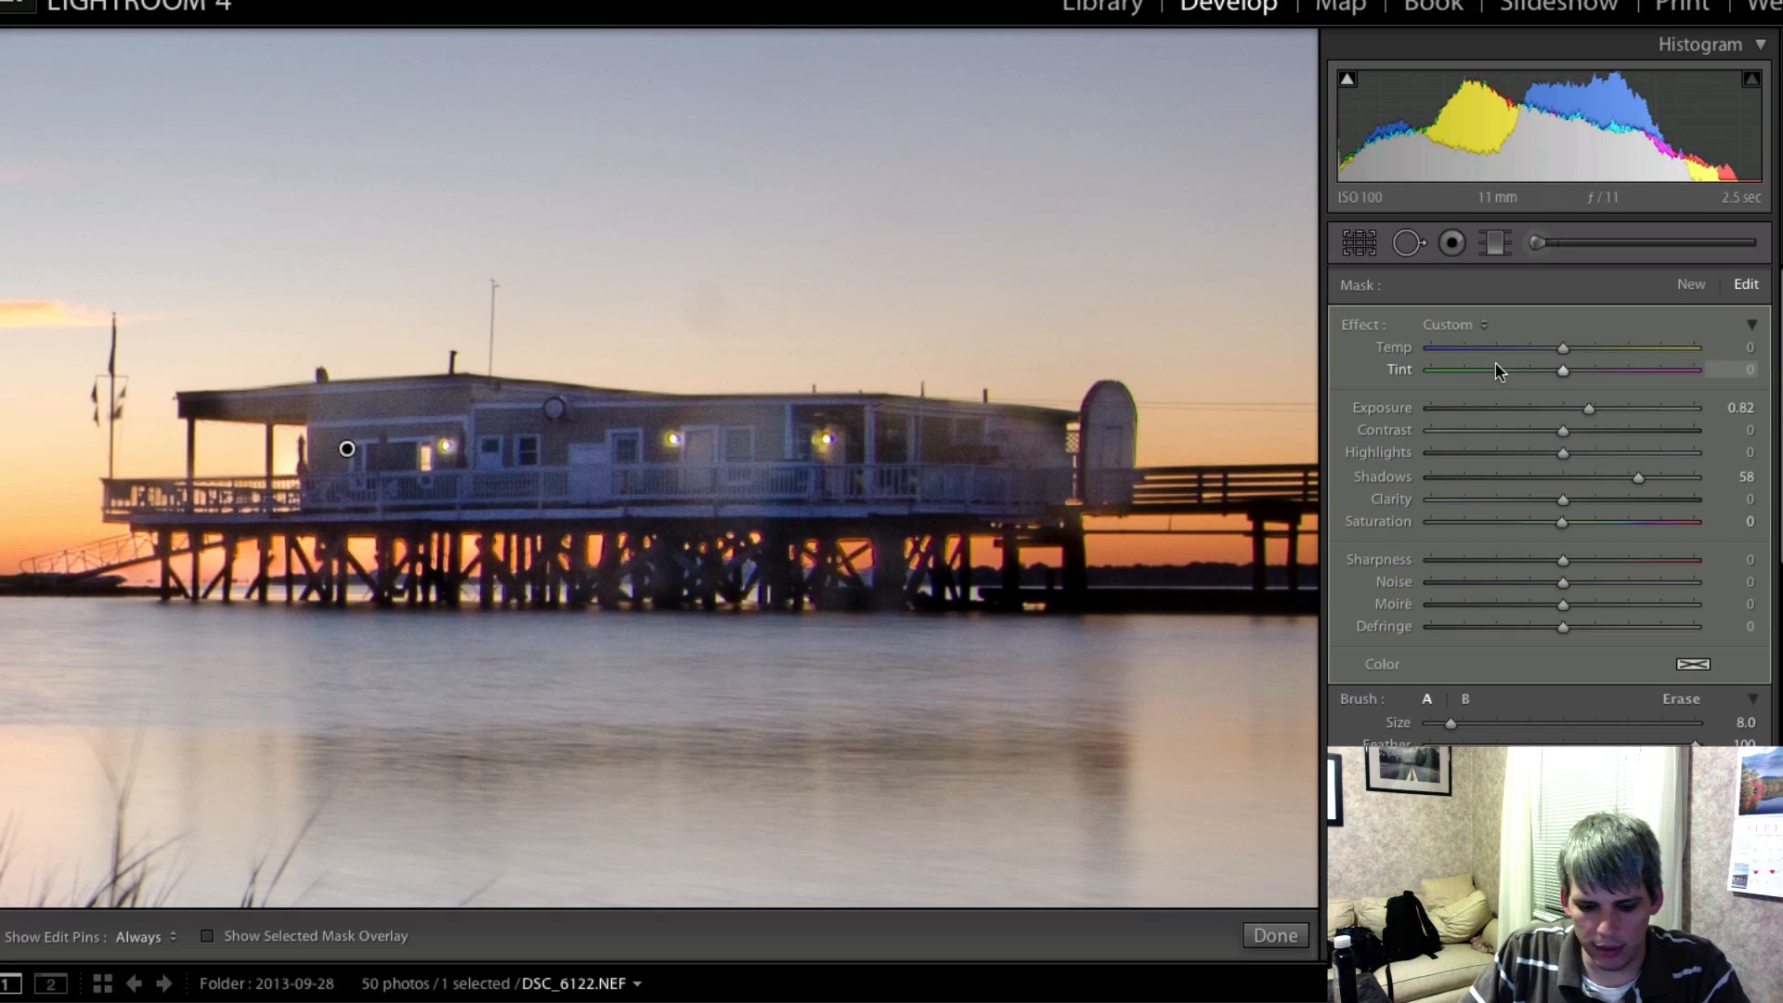
# - Erase the brush effect that spills along the shoreline beside the pier's left supports with a size 6 eraser
pyautogui.press('alt')
pyautogui.press('h')
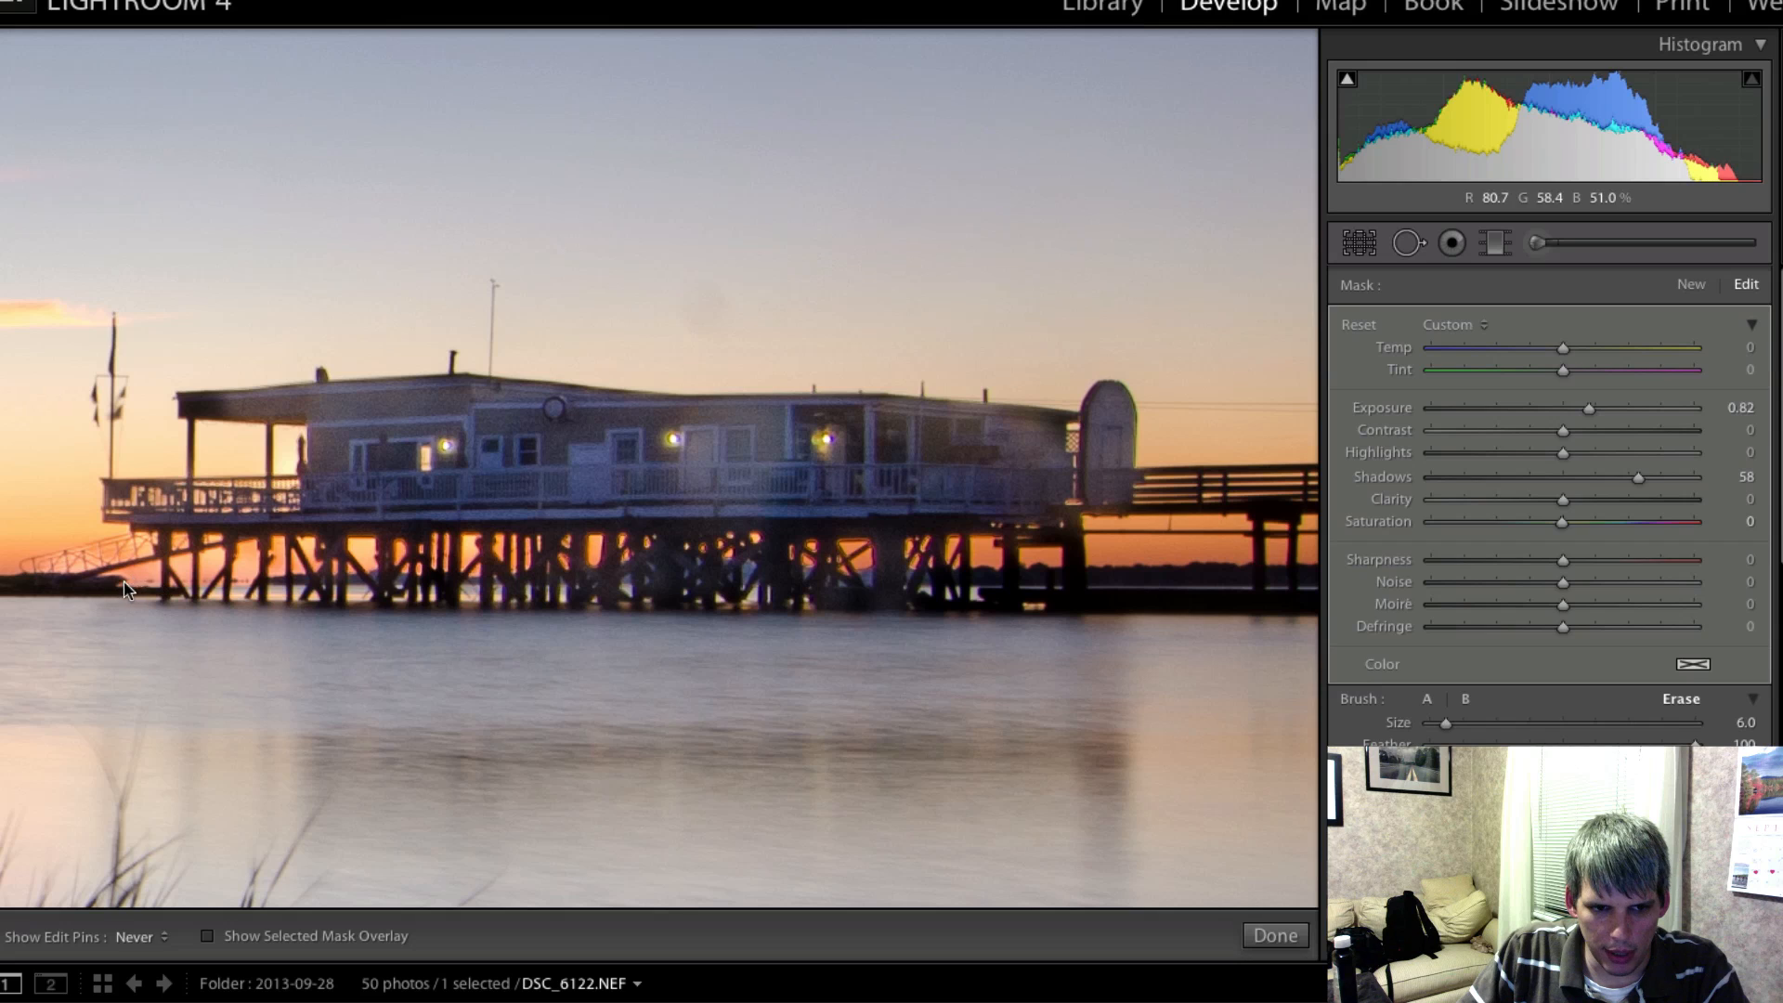
pyautogui.press('h')
pyautogui.press('h')
pyautogui.press('h')
pyautogui.press('h')
pyautogui.press('h')
pyautogui.press('h')
pyautogui.press('h')
pyautogui.press('h')
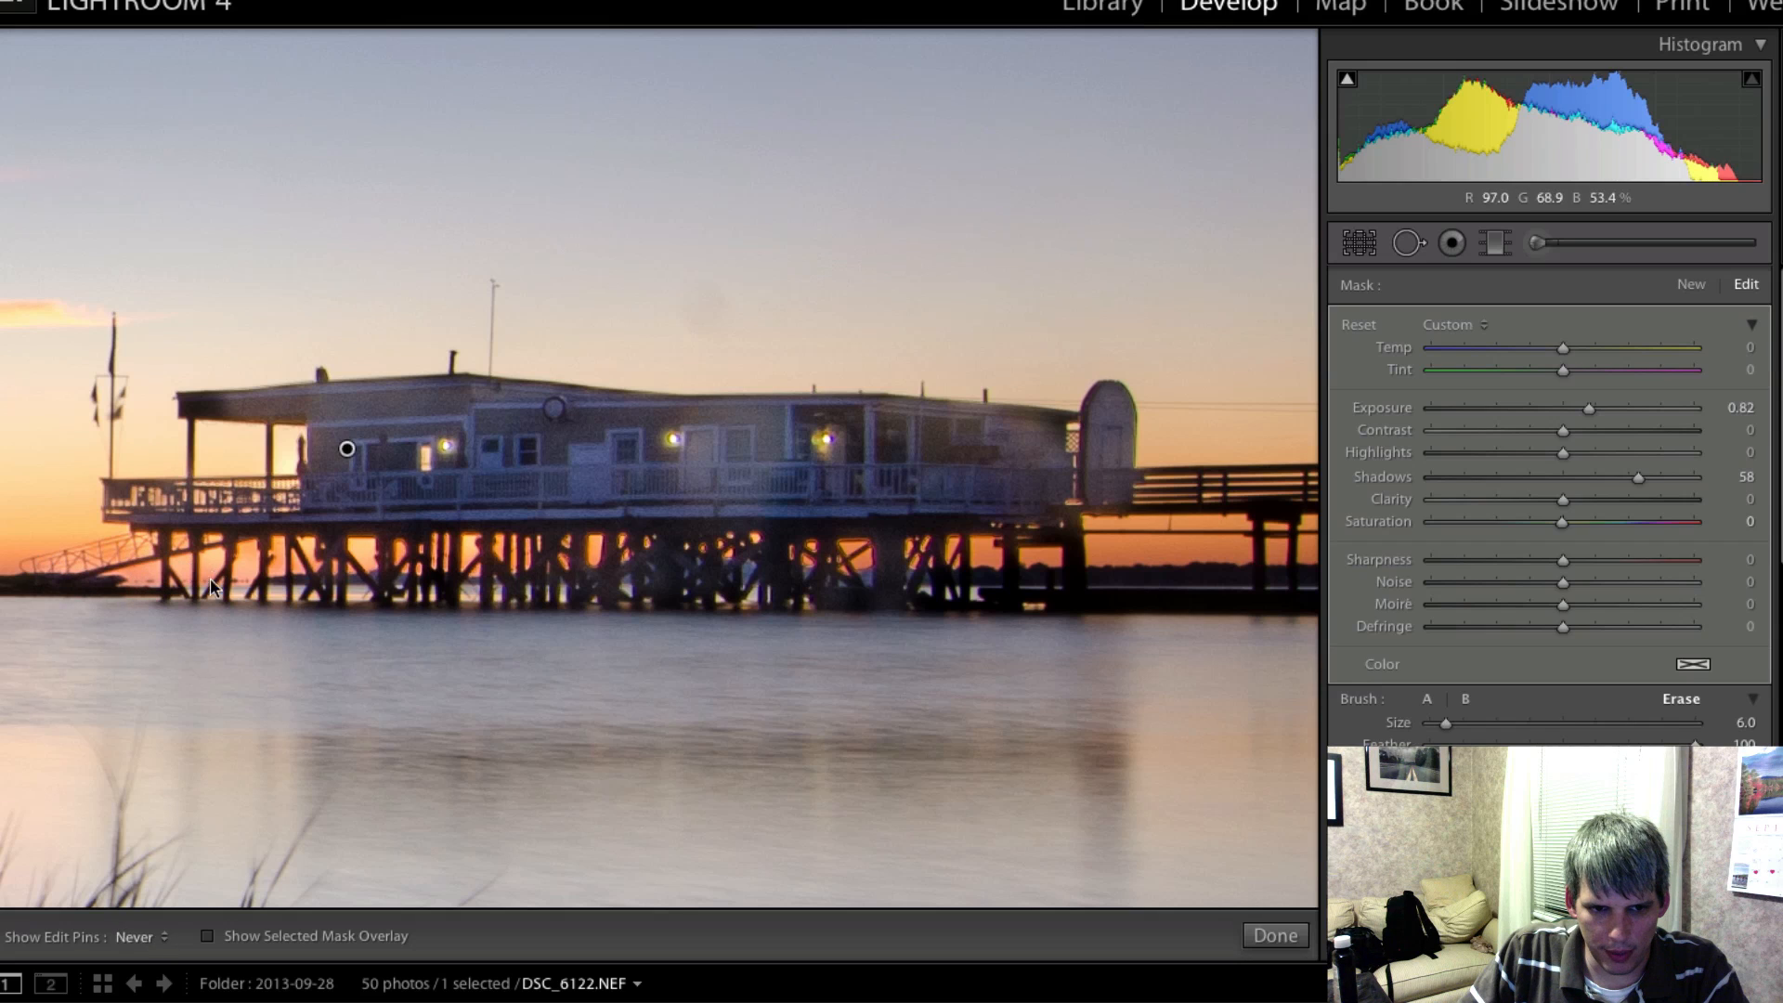
pyautogui.press('h')
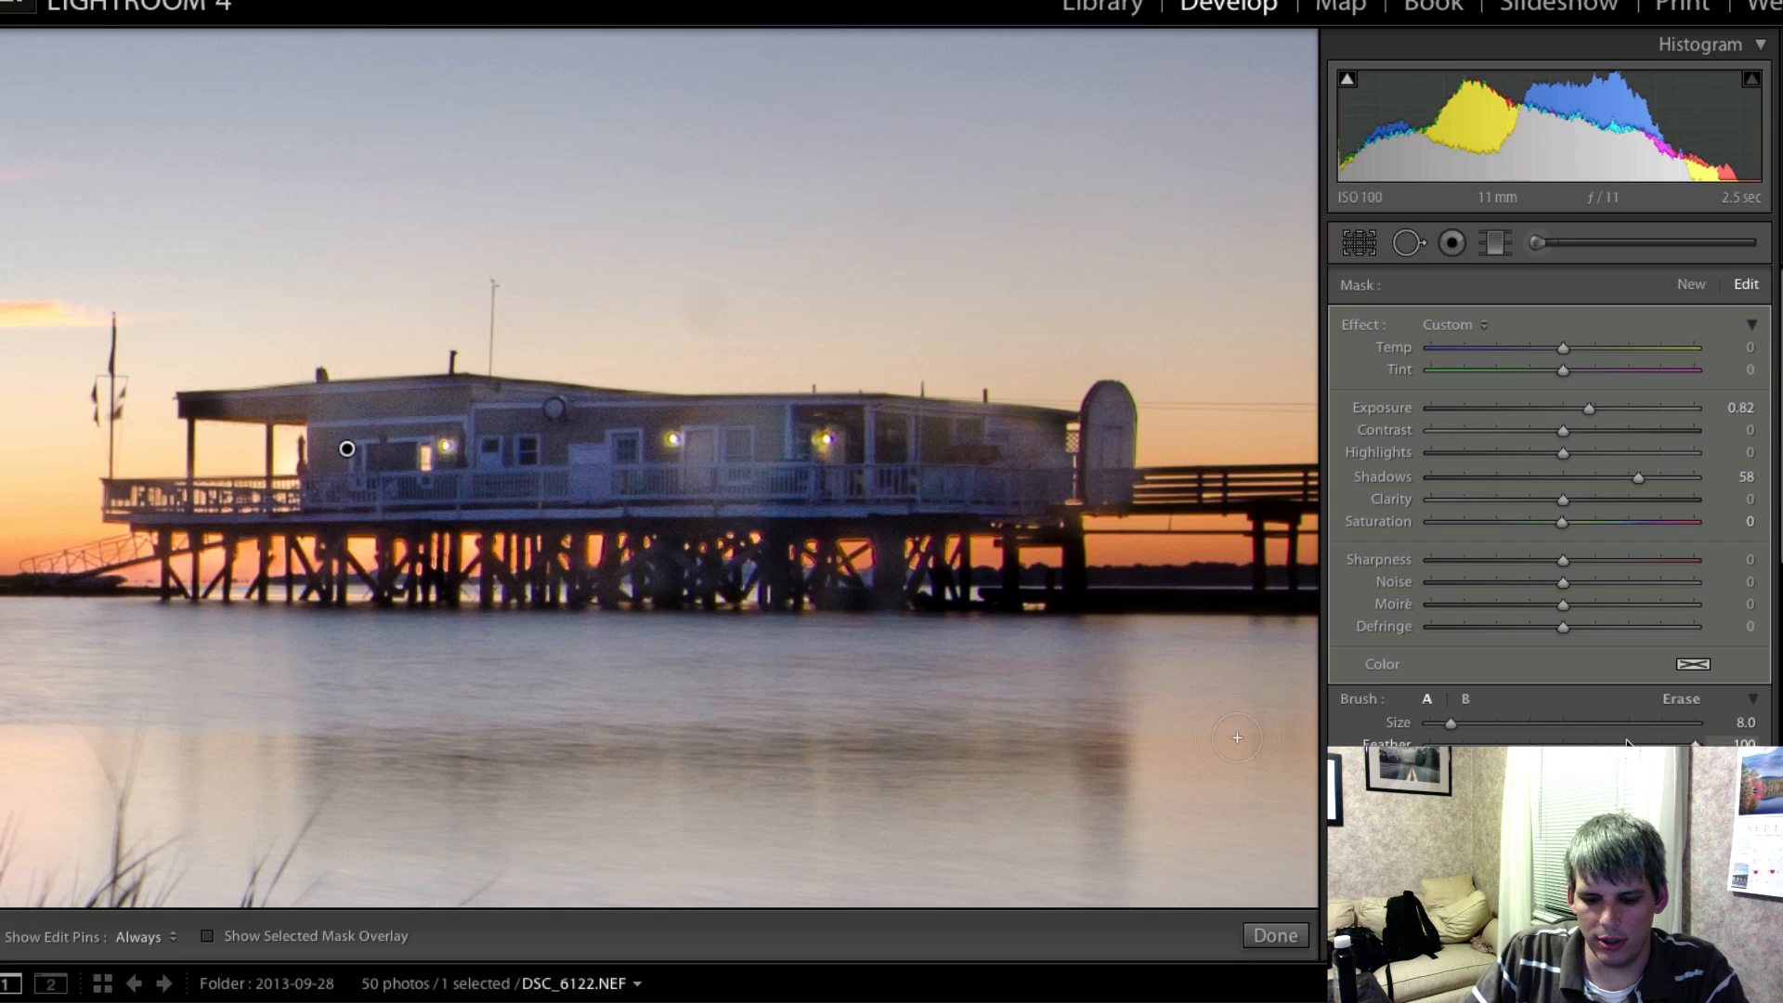
# - Extend the pier house brush effect over the roof overhang at the building's left end, using brush size 8
pyautogui.press('alt')
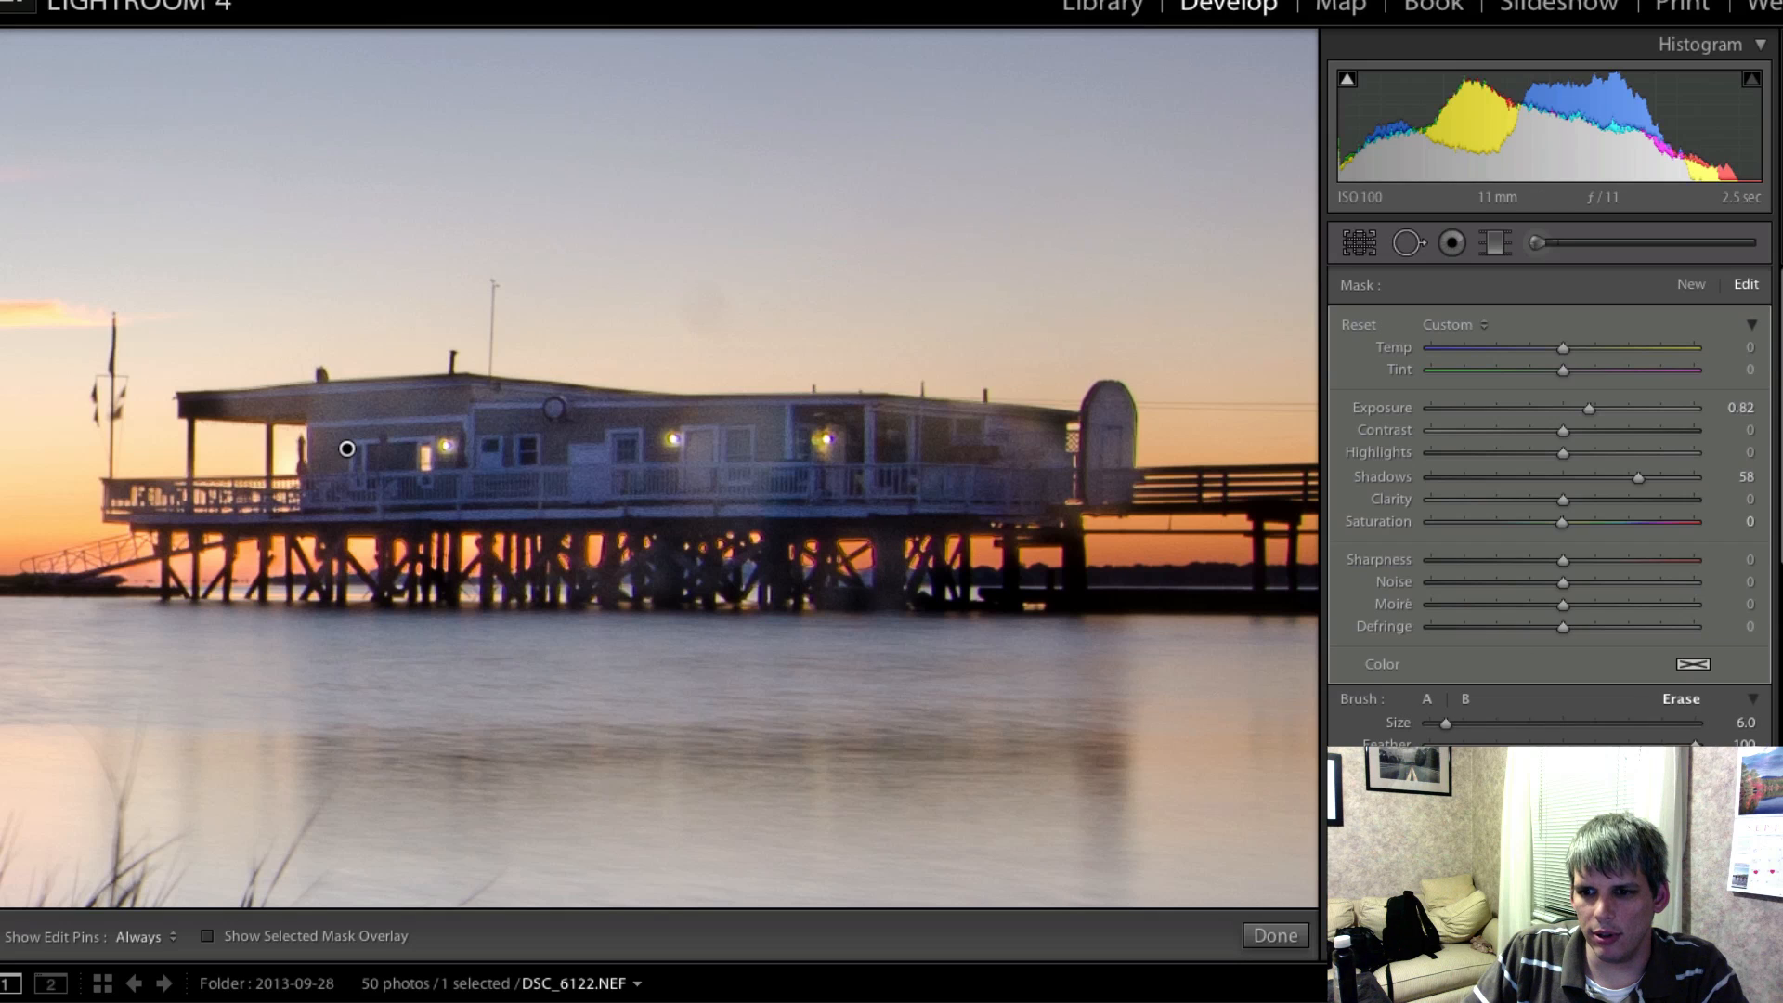
pyautogui.press('h')
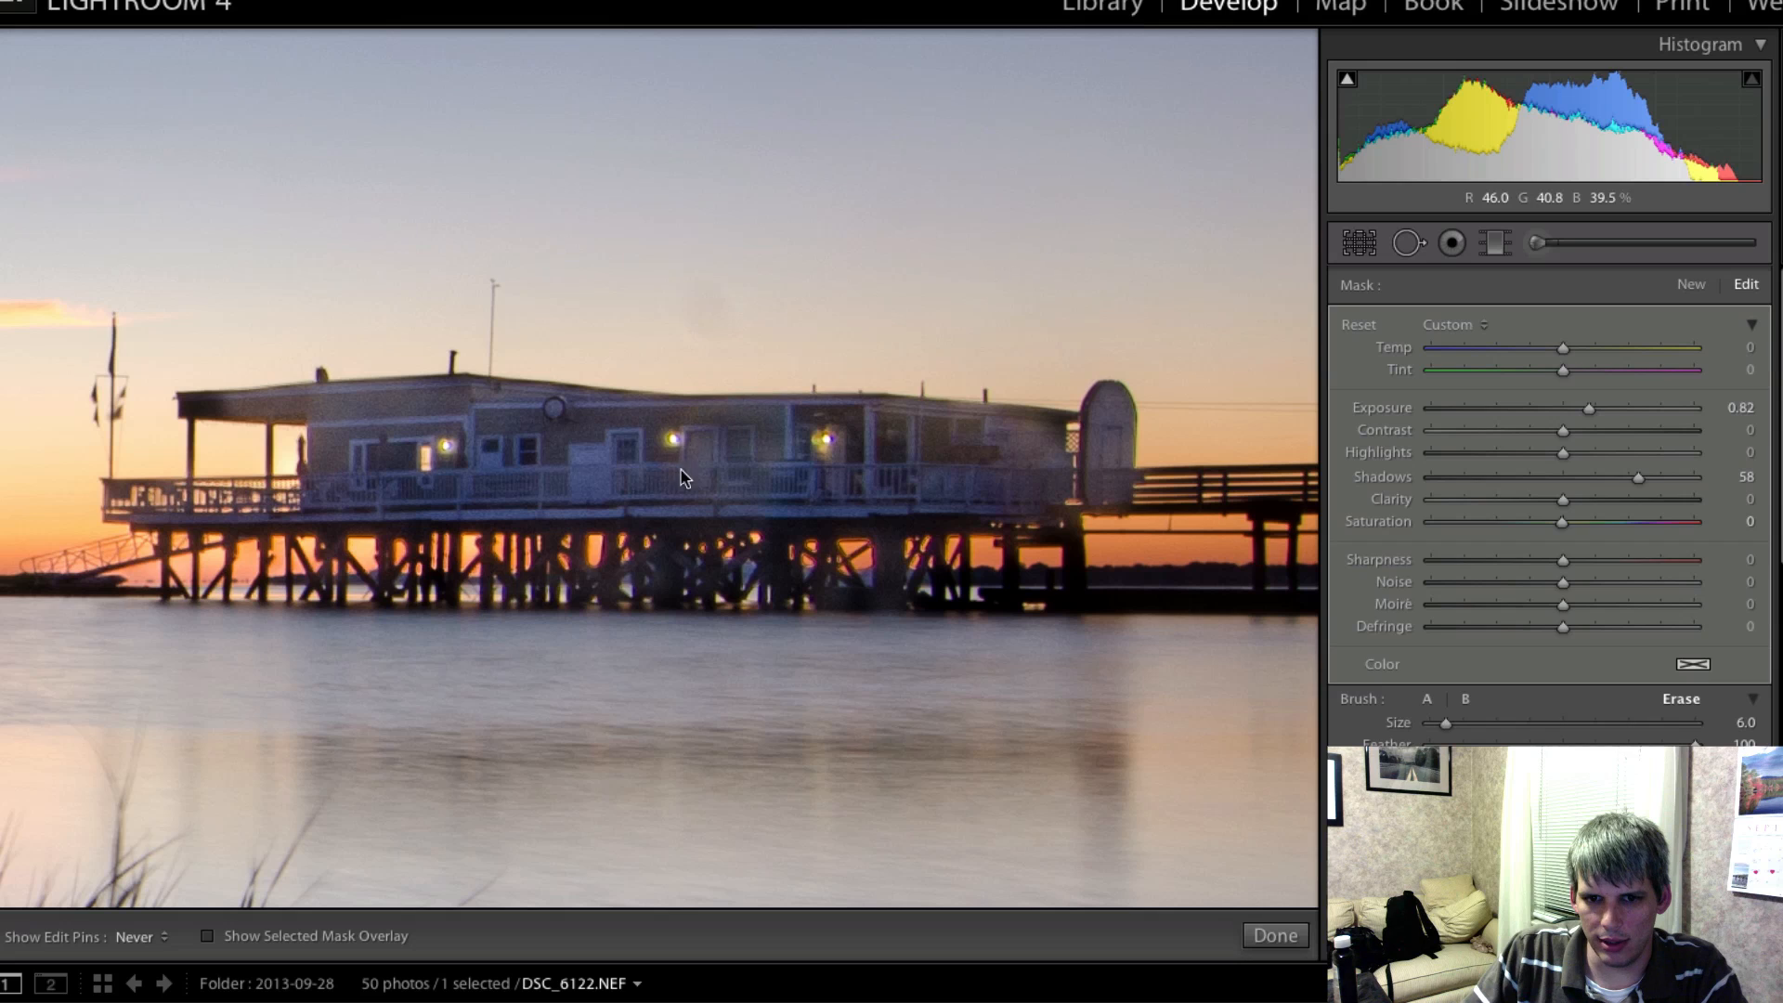
pyautogui.press('h')
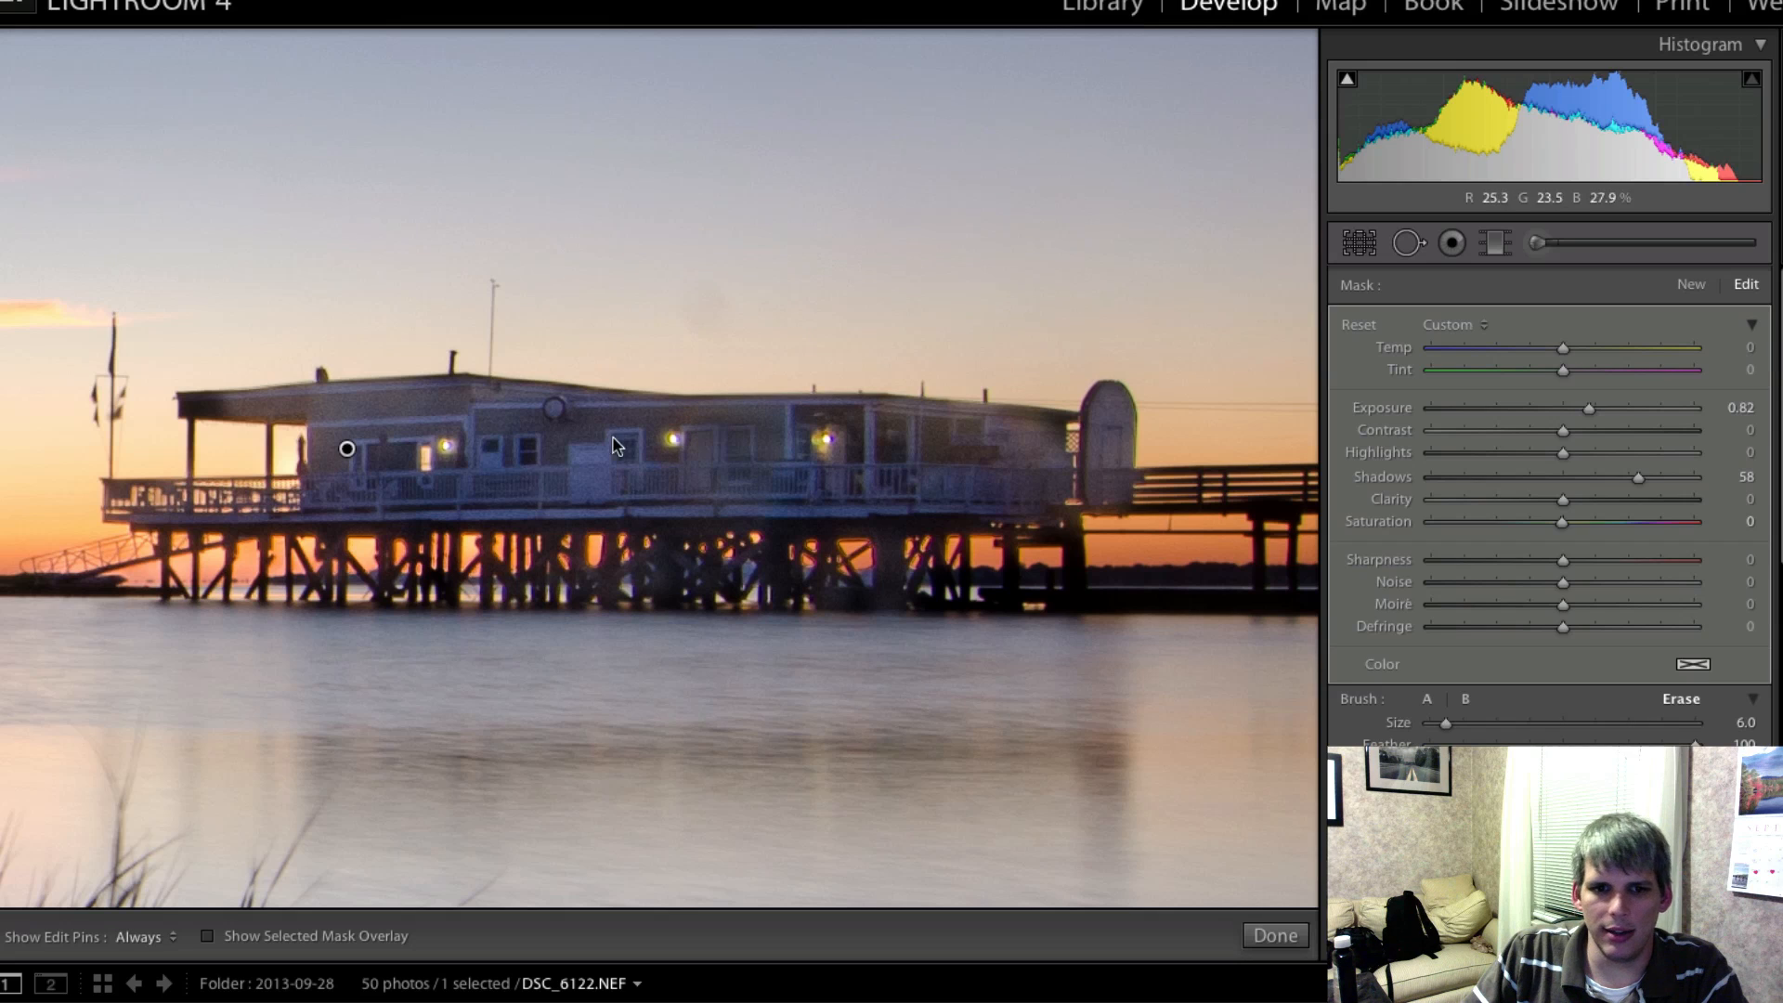
pyautogui.press('h')
pyautogui.press('h')
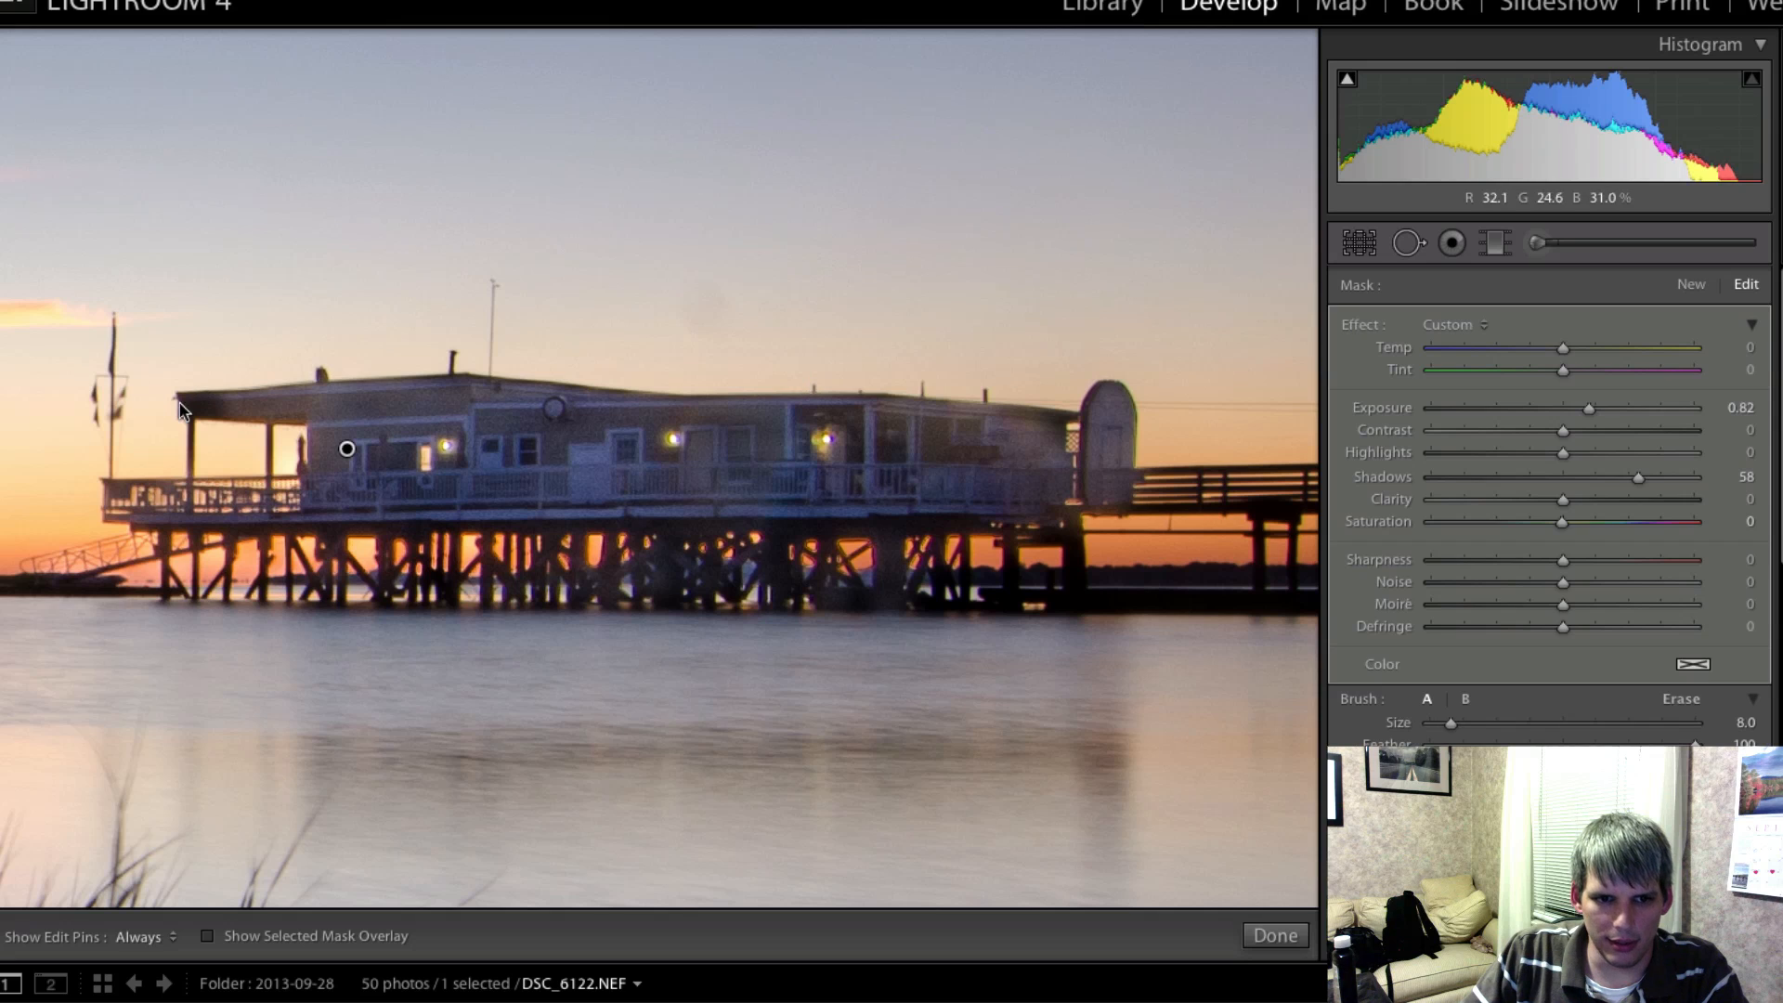
pyautogui.moveTo(180, 403); pyautogui.dragTo(240, 399)
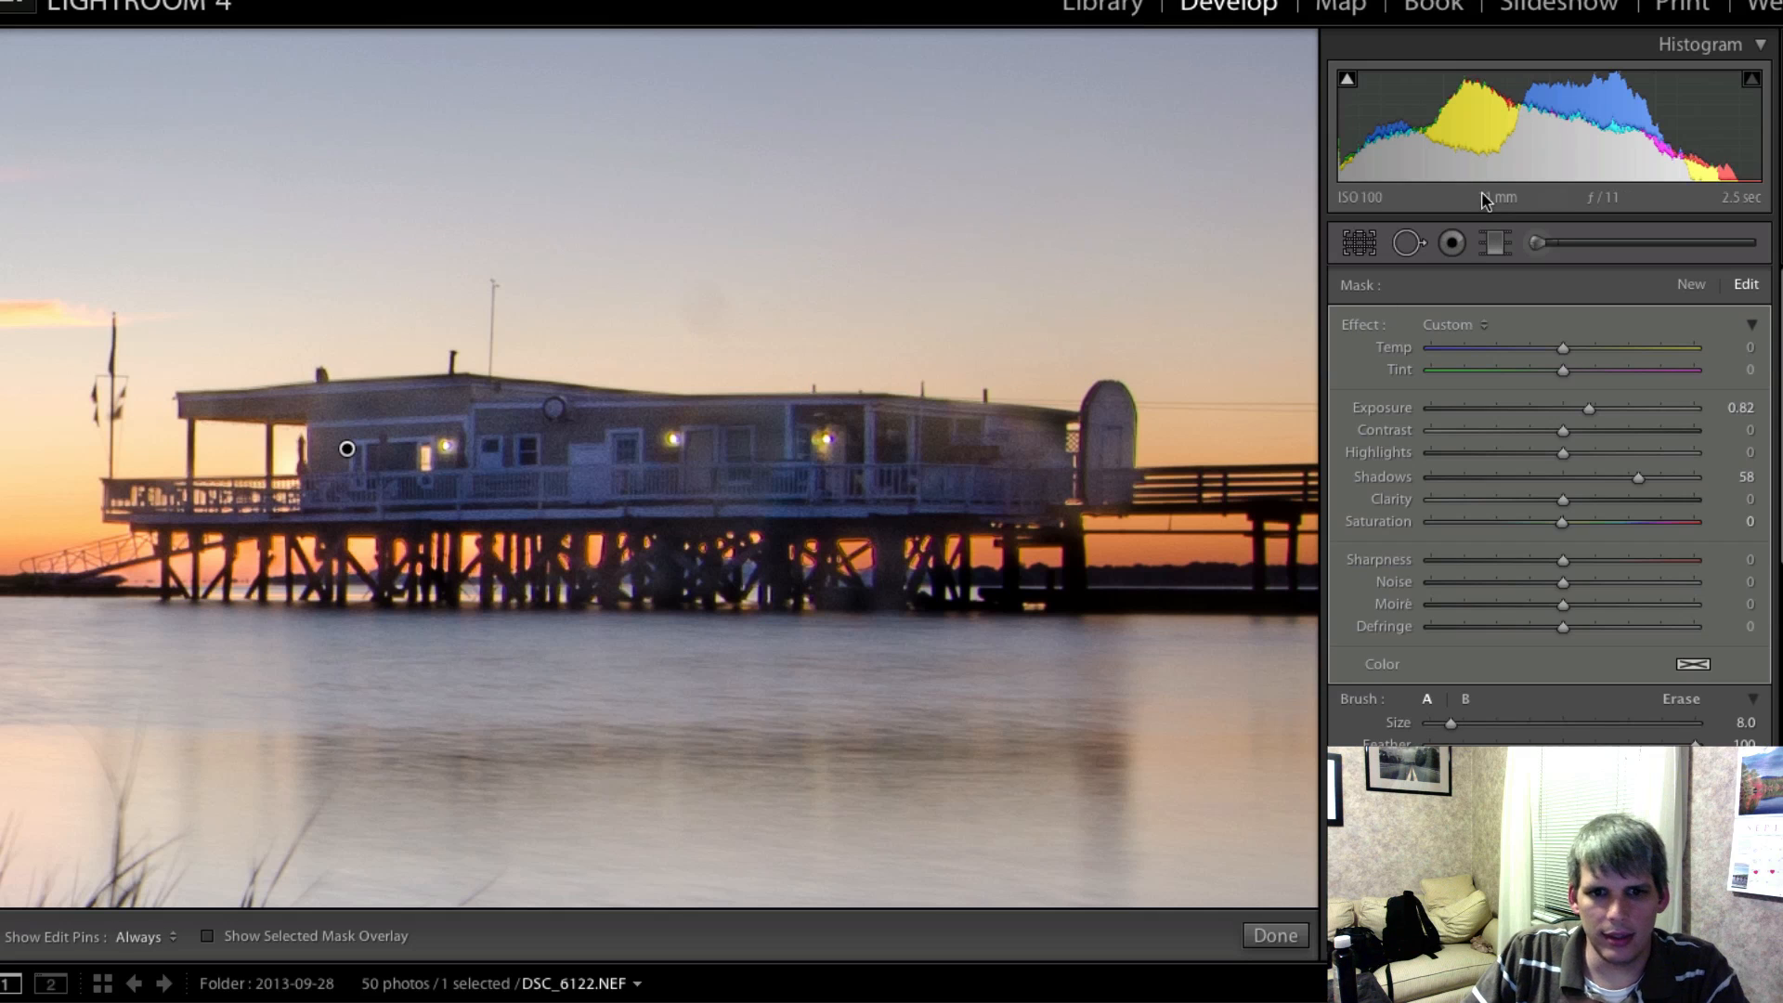
# - Review the brushed pier house up close, return to the full photo and close the Adjustment Brush
pyautogui.press('h')
pyautogui.press('h')
pyautogui.press('h')
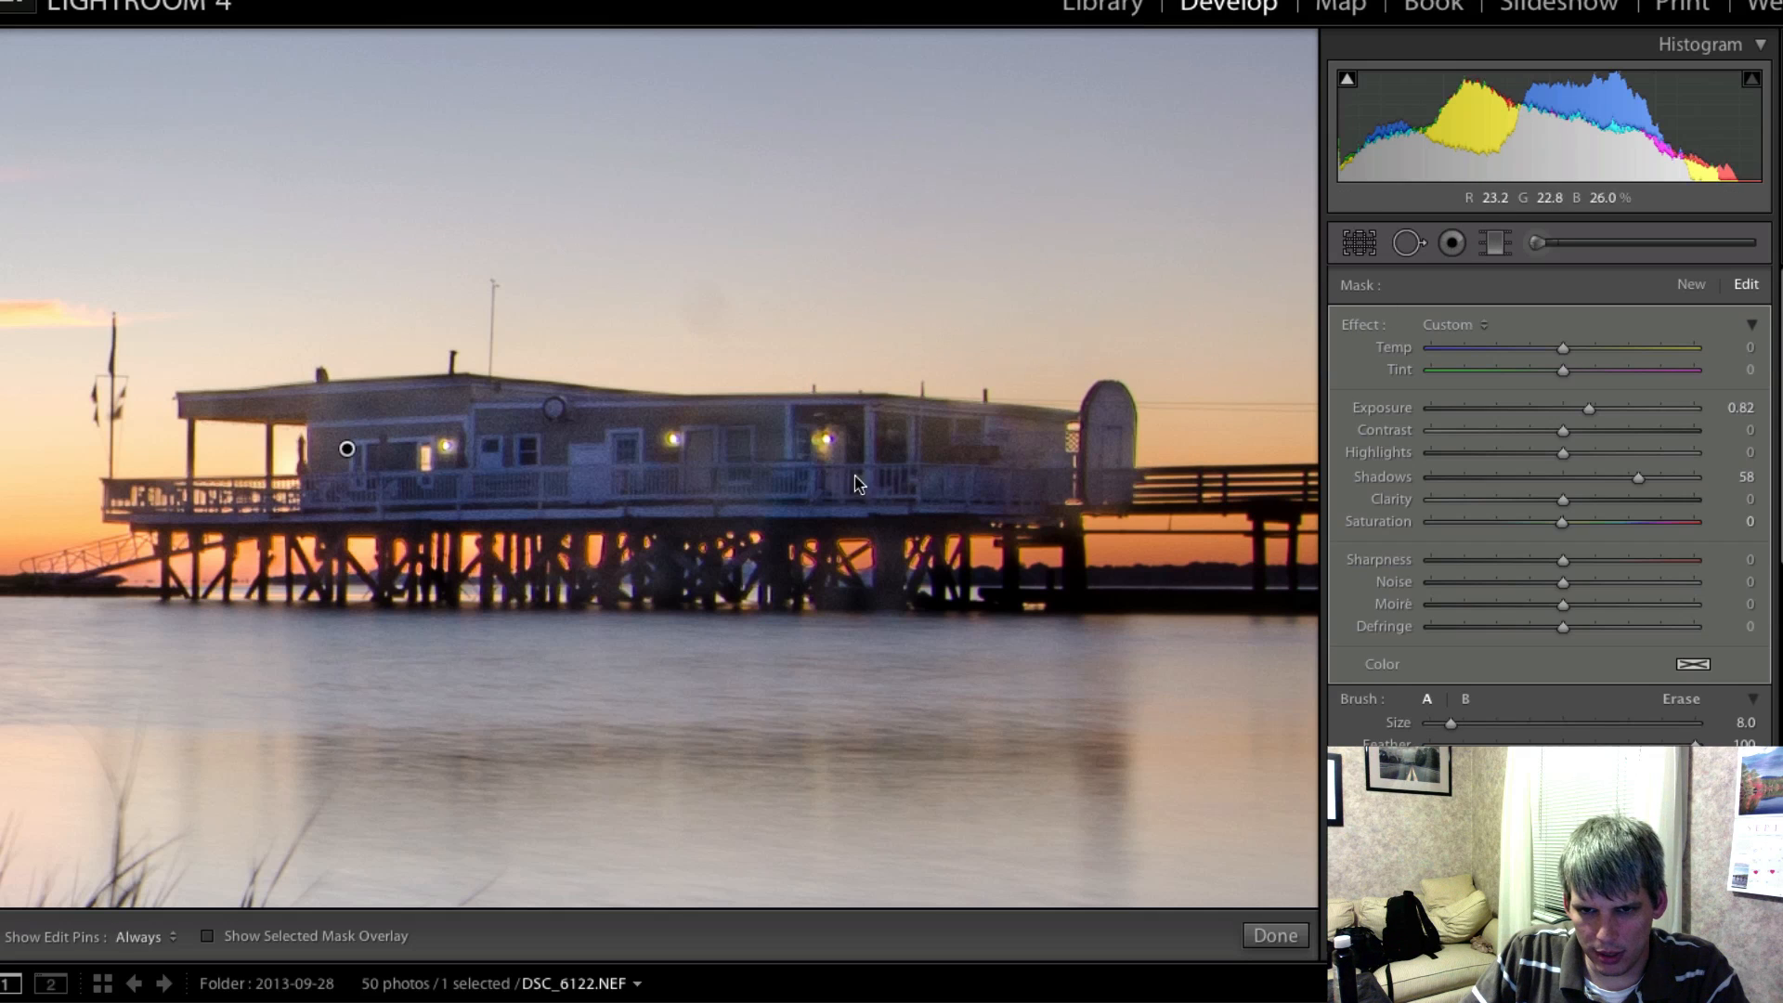
pyautogui.press('h')
pyautogui.press('h')
pyautogui.press('h')
pyautogui.press('h')
pyautogui.press('h')
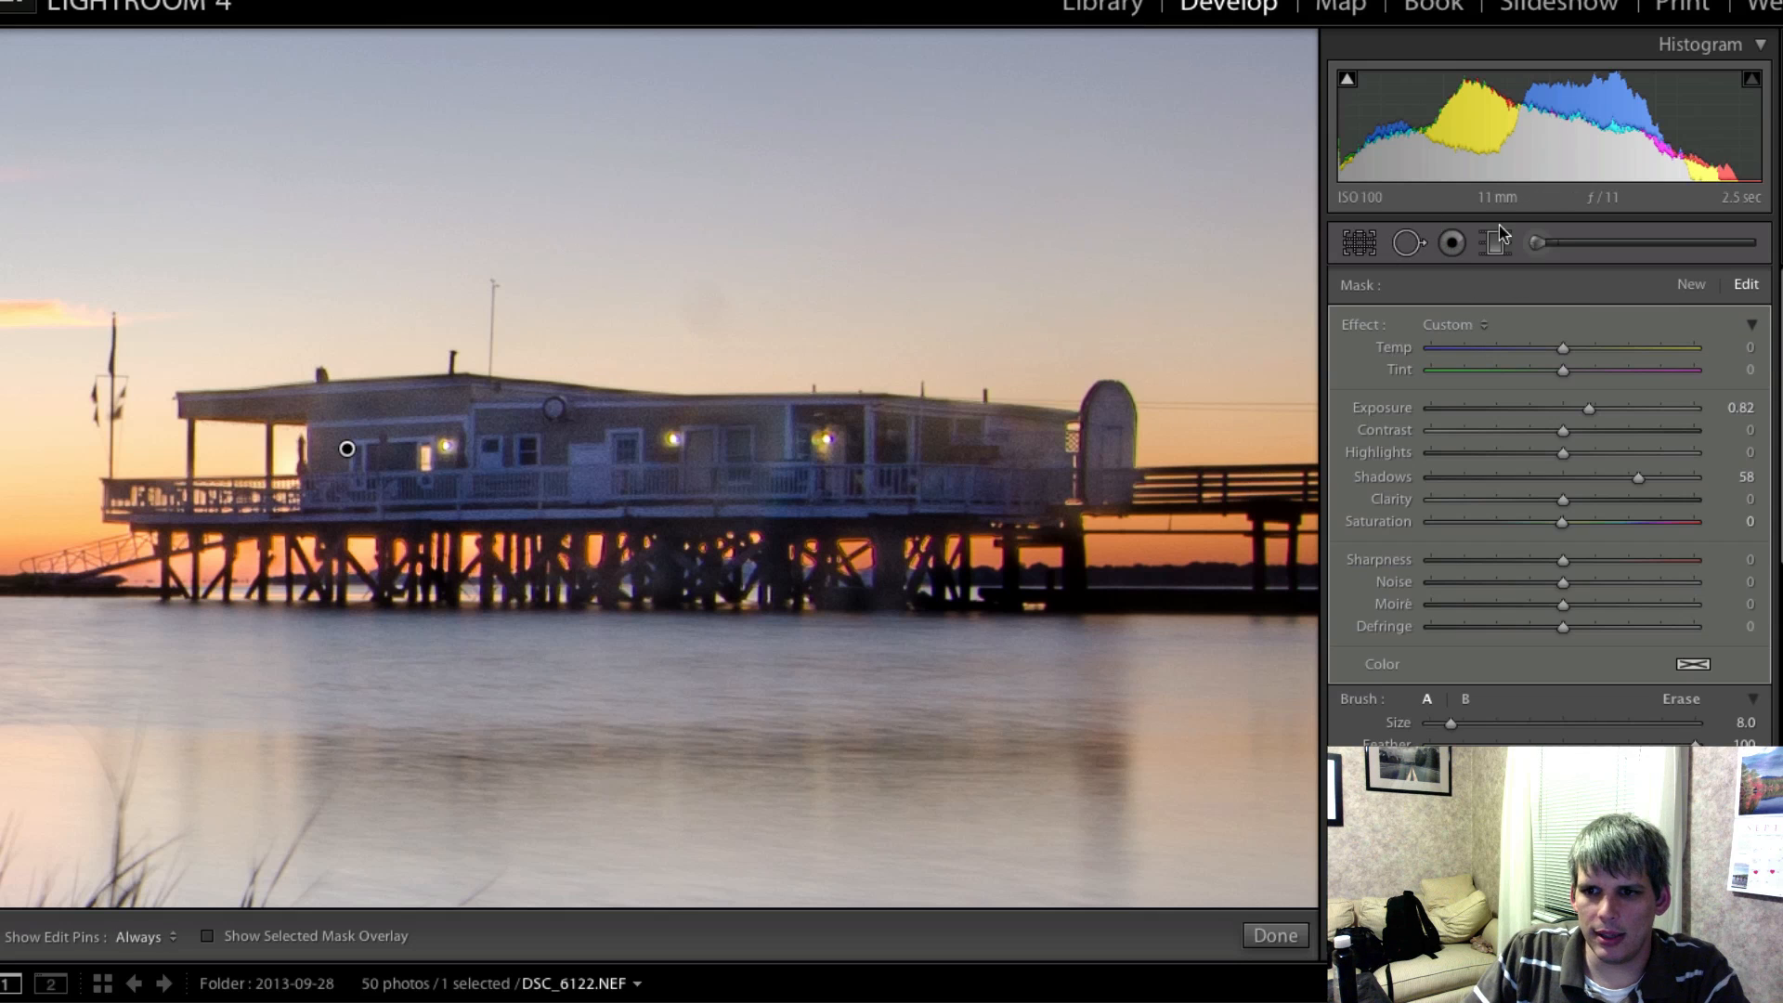
pyautogui.press('z')
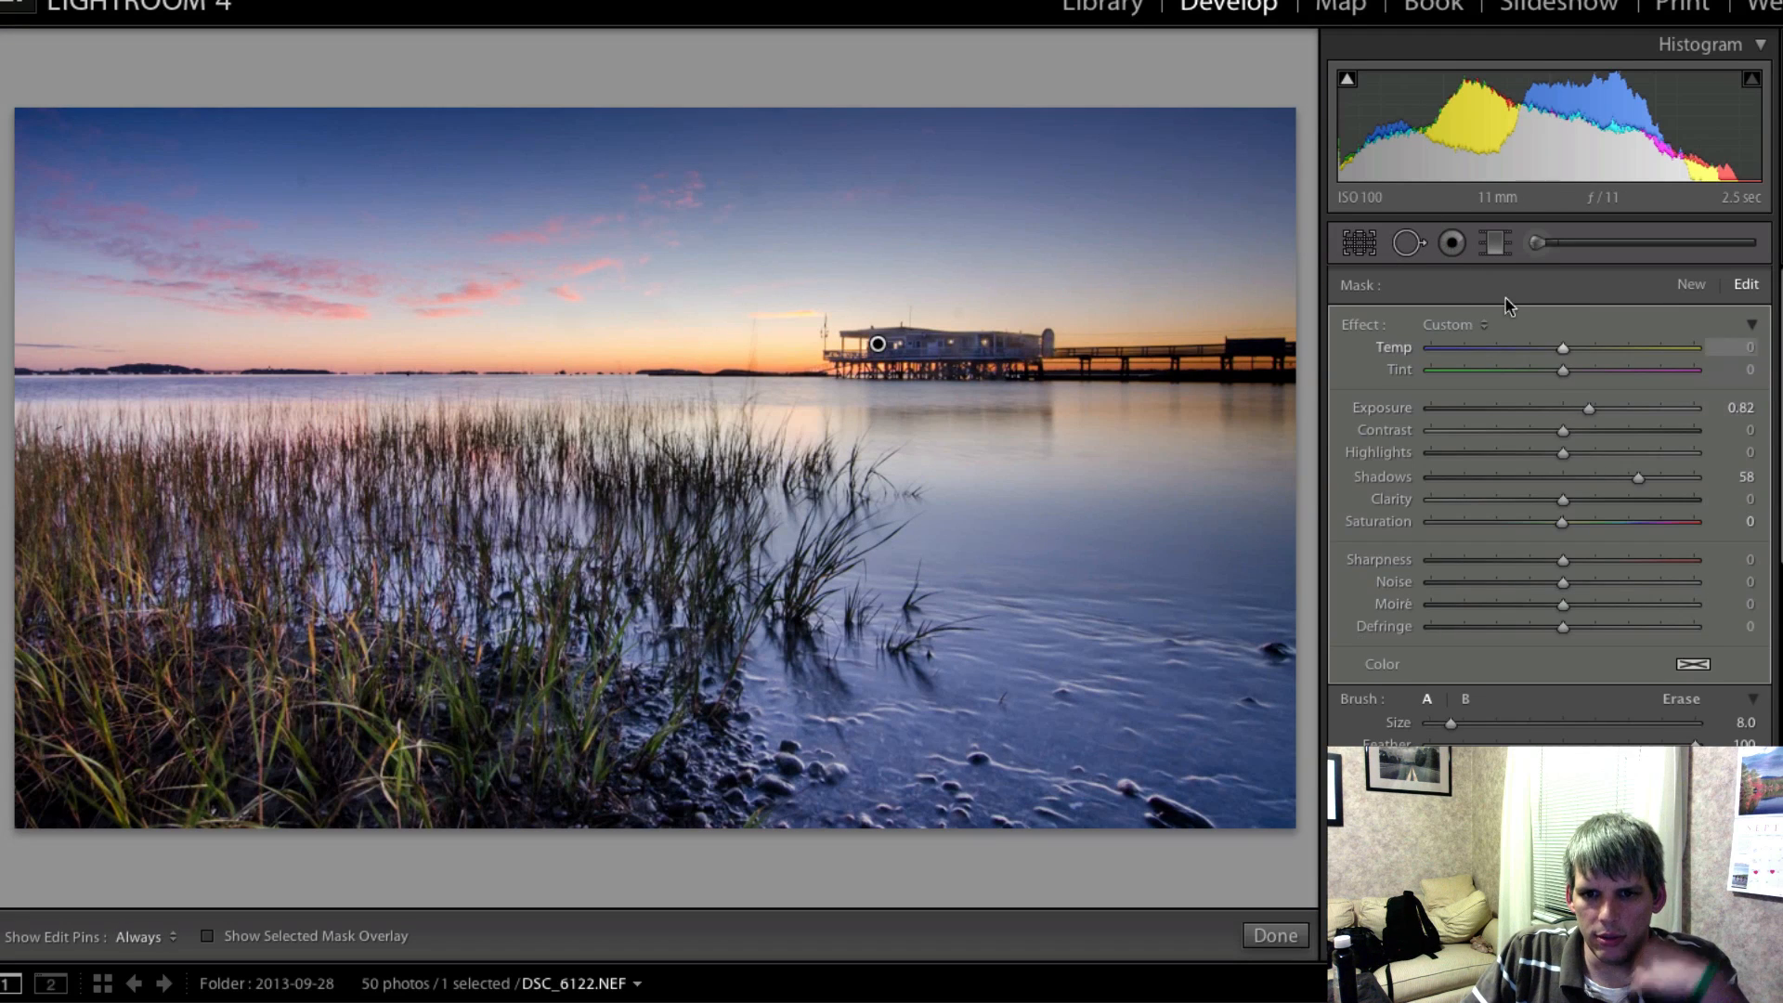
pyautogui.click(1497, 243)
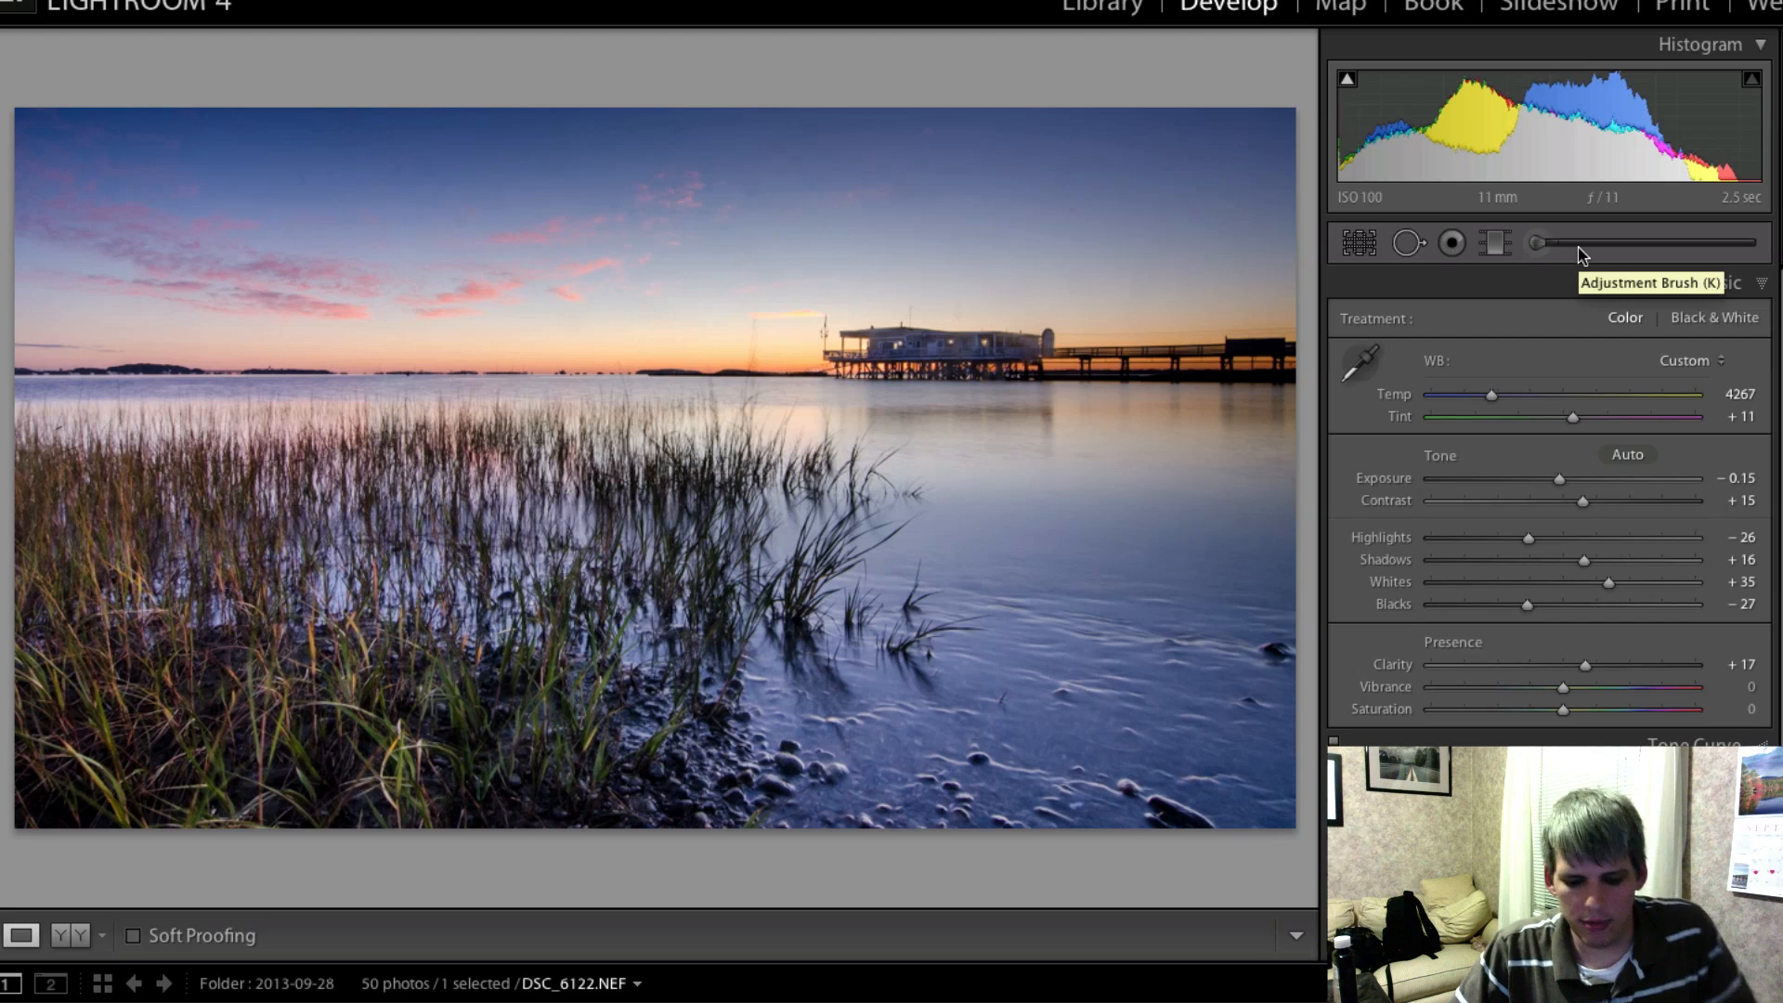
# - Sharpen the photo with amount 93, radius 2.1, detail 65 and masking 36
pyautogui.scroll(-3, 1671, 557)
pyautogui.click(1739, 716)
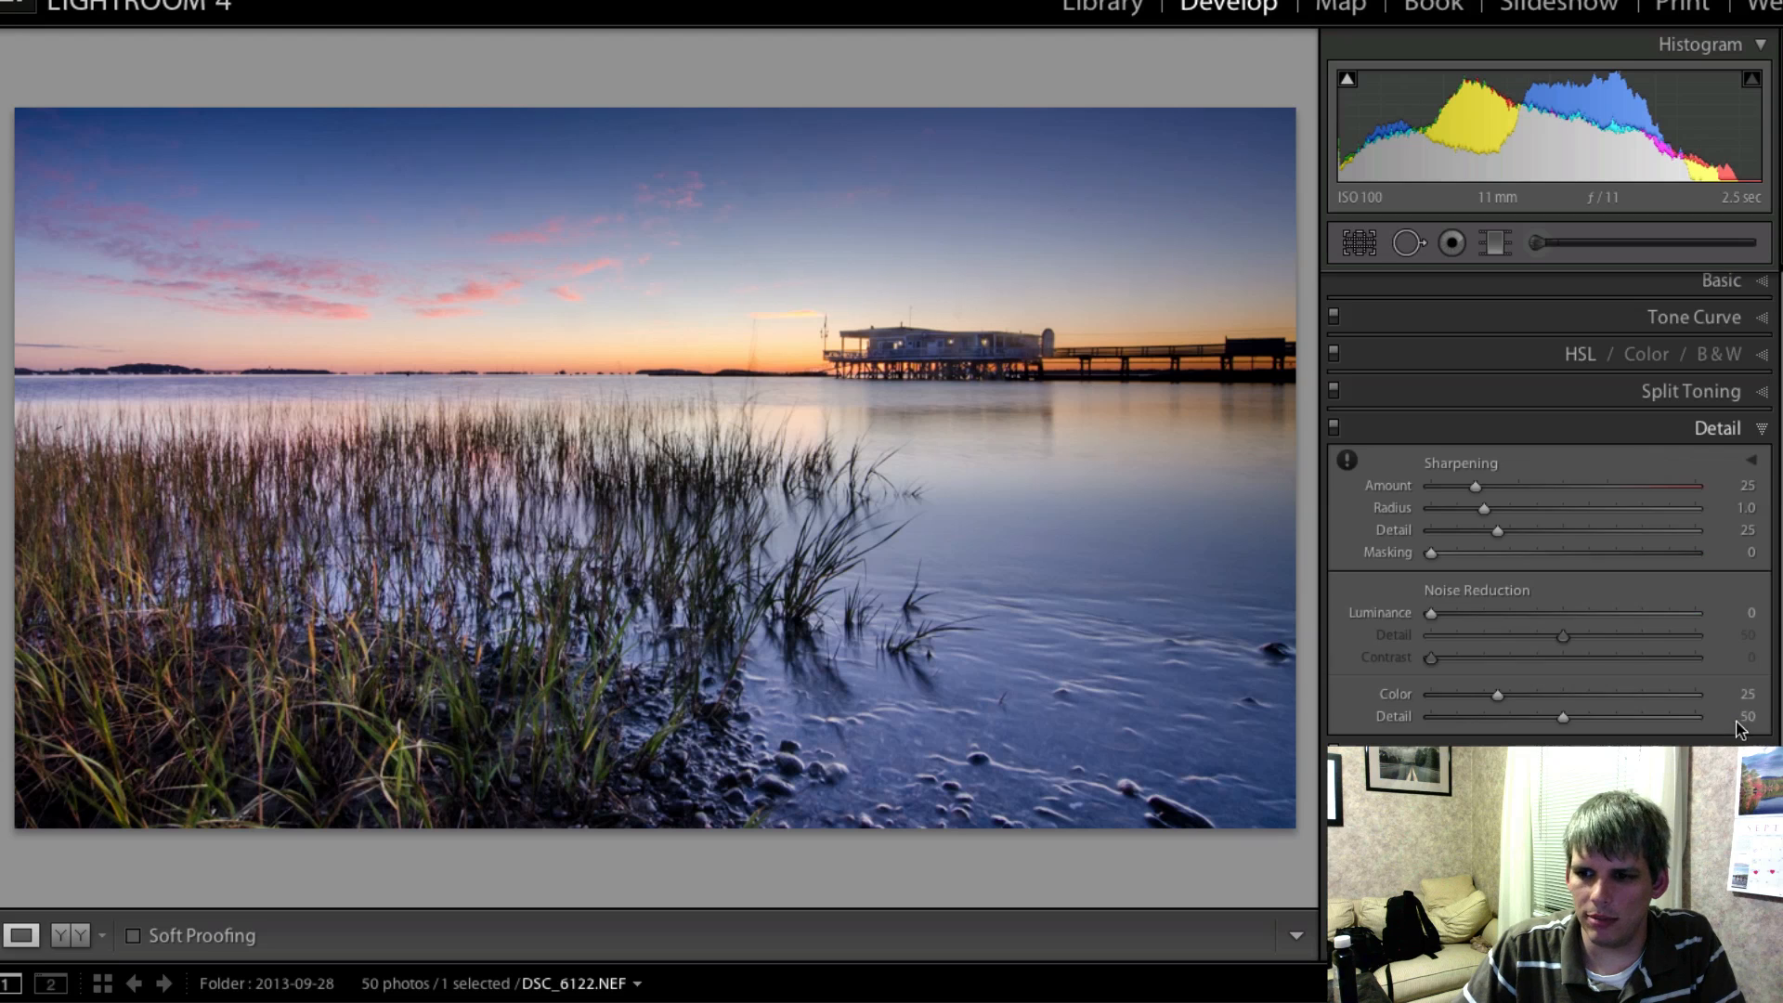
pyautogui.moveTo(1490, 493); pyautogui.dragTo(1601, 533)
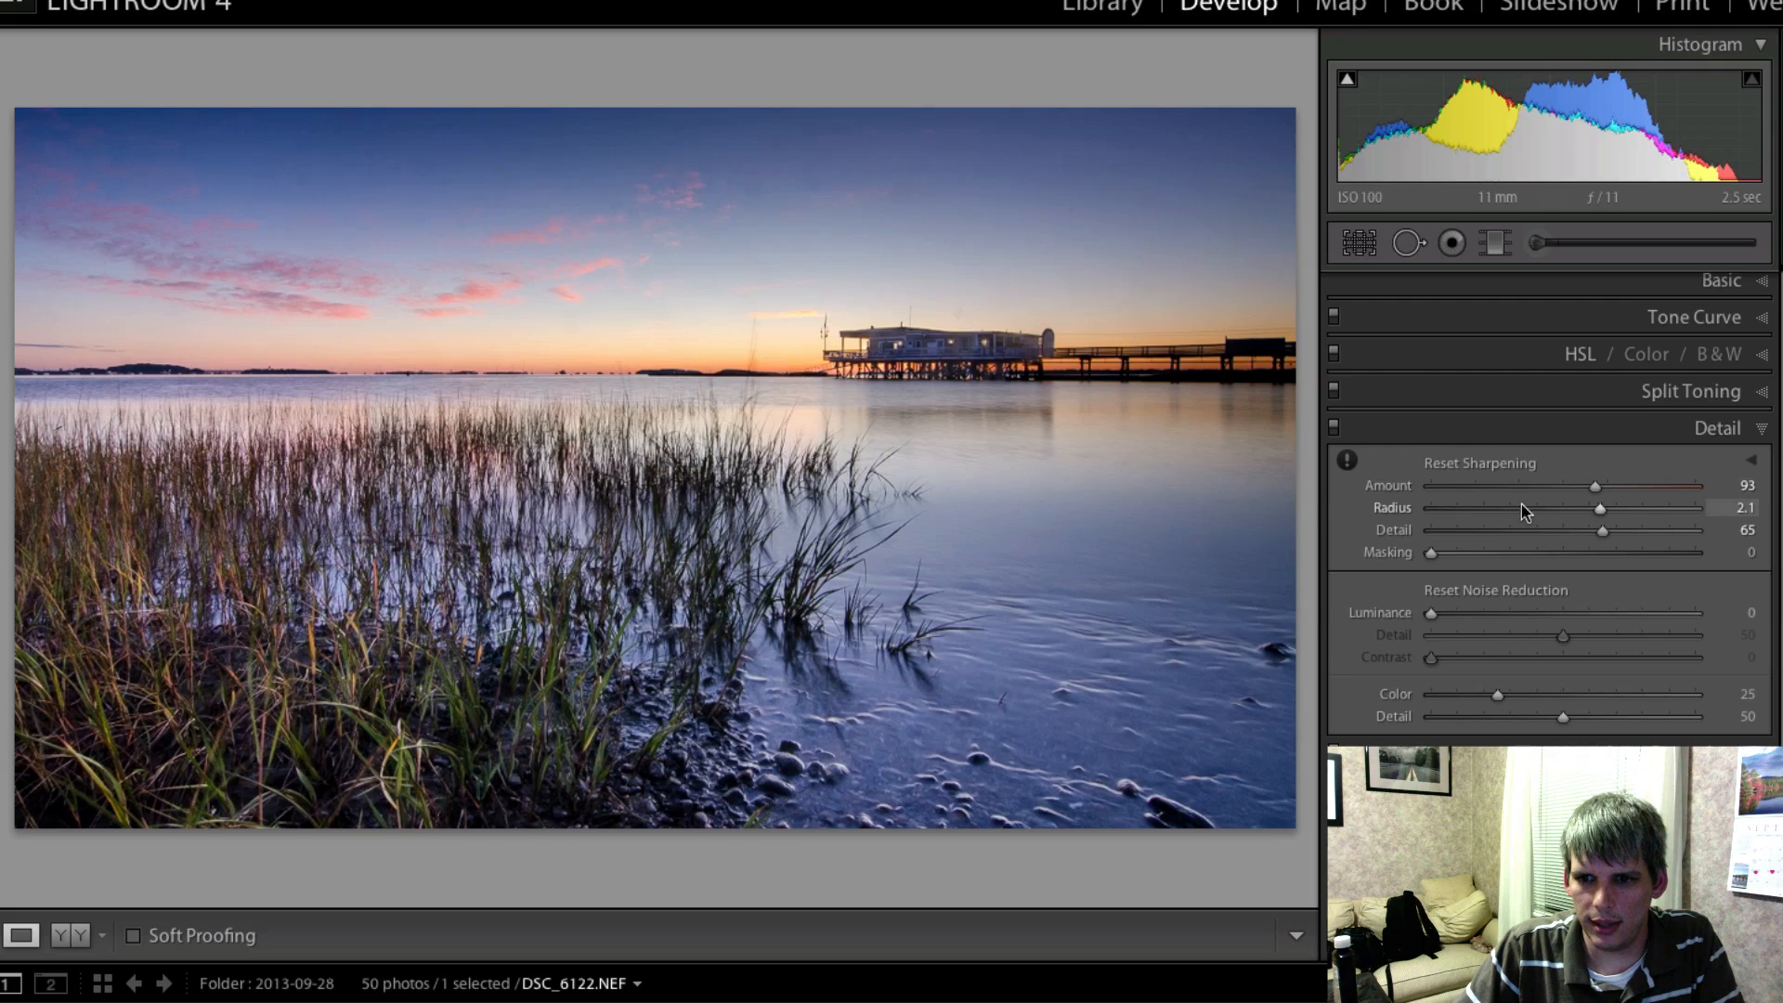
pyautogui.moveTo(1457, 555); pyautogui.dragTo(1528, 564)
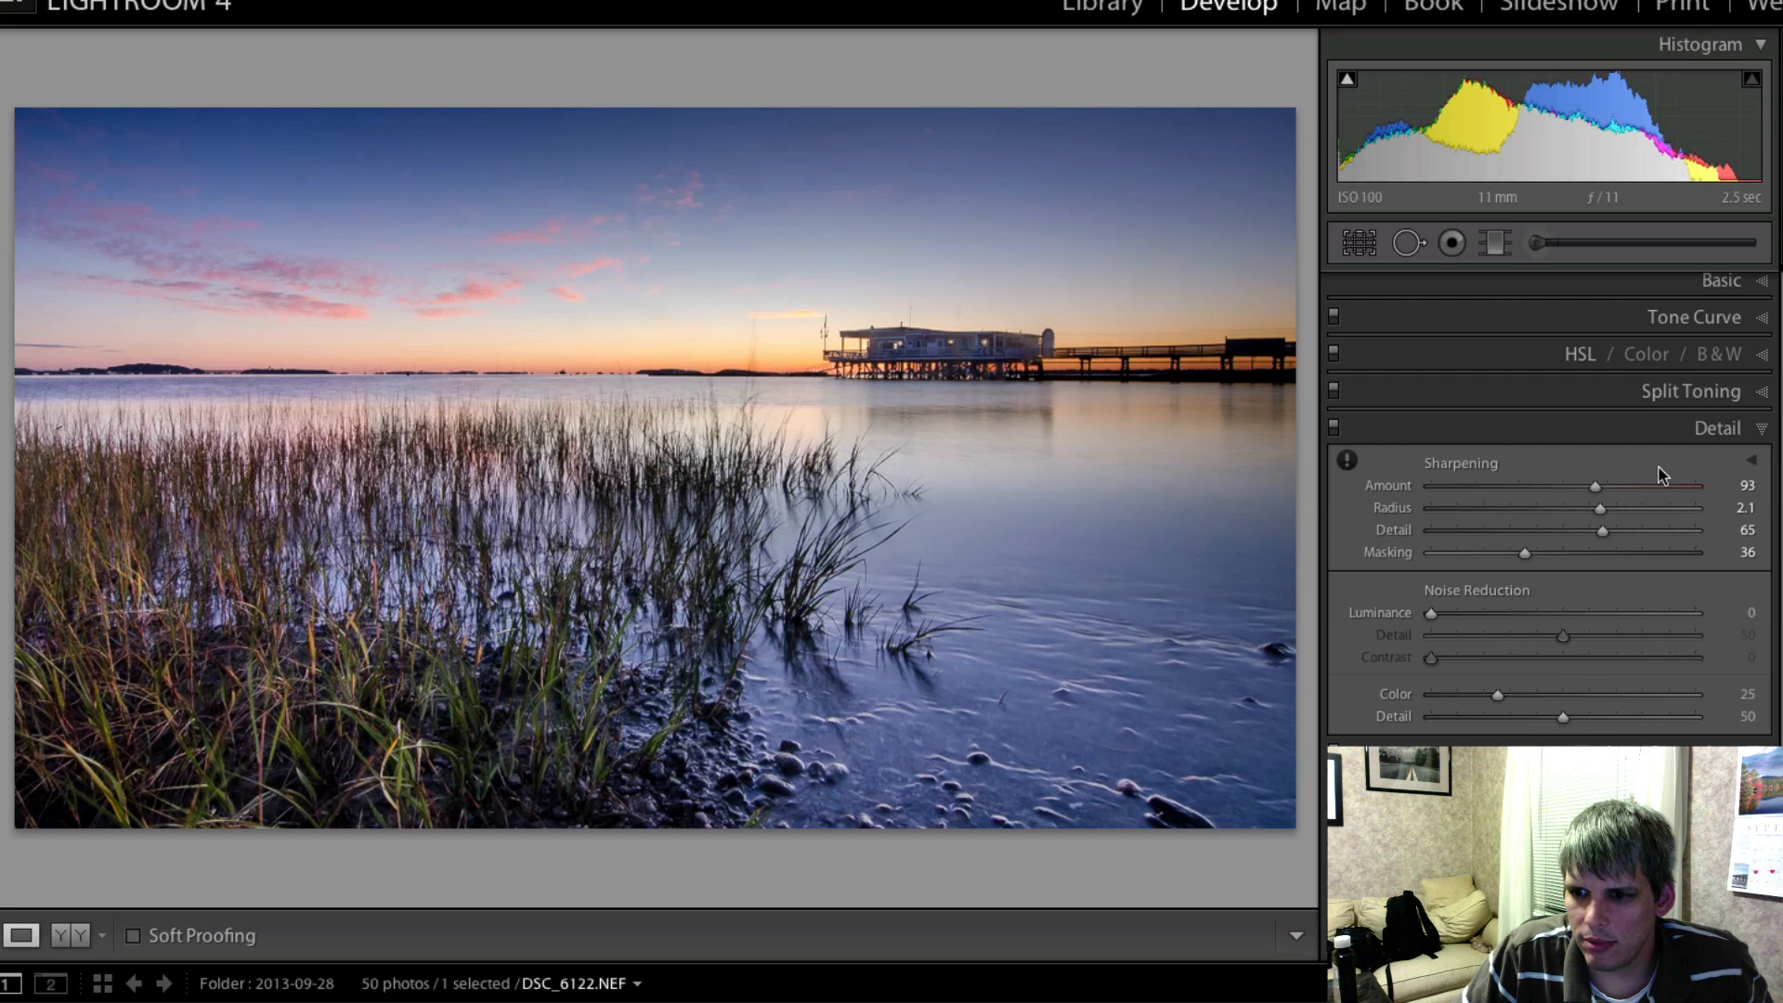
pyautogui.click(1727, 432)
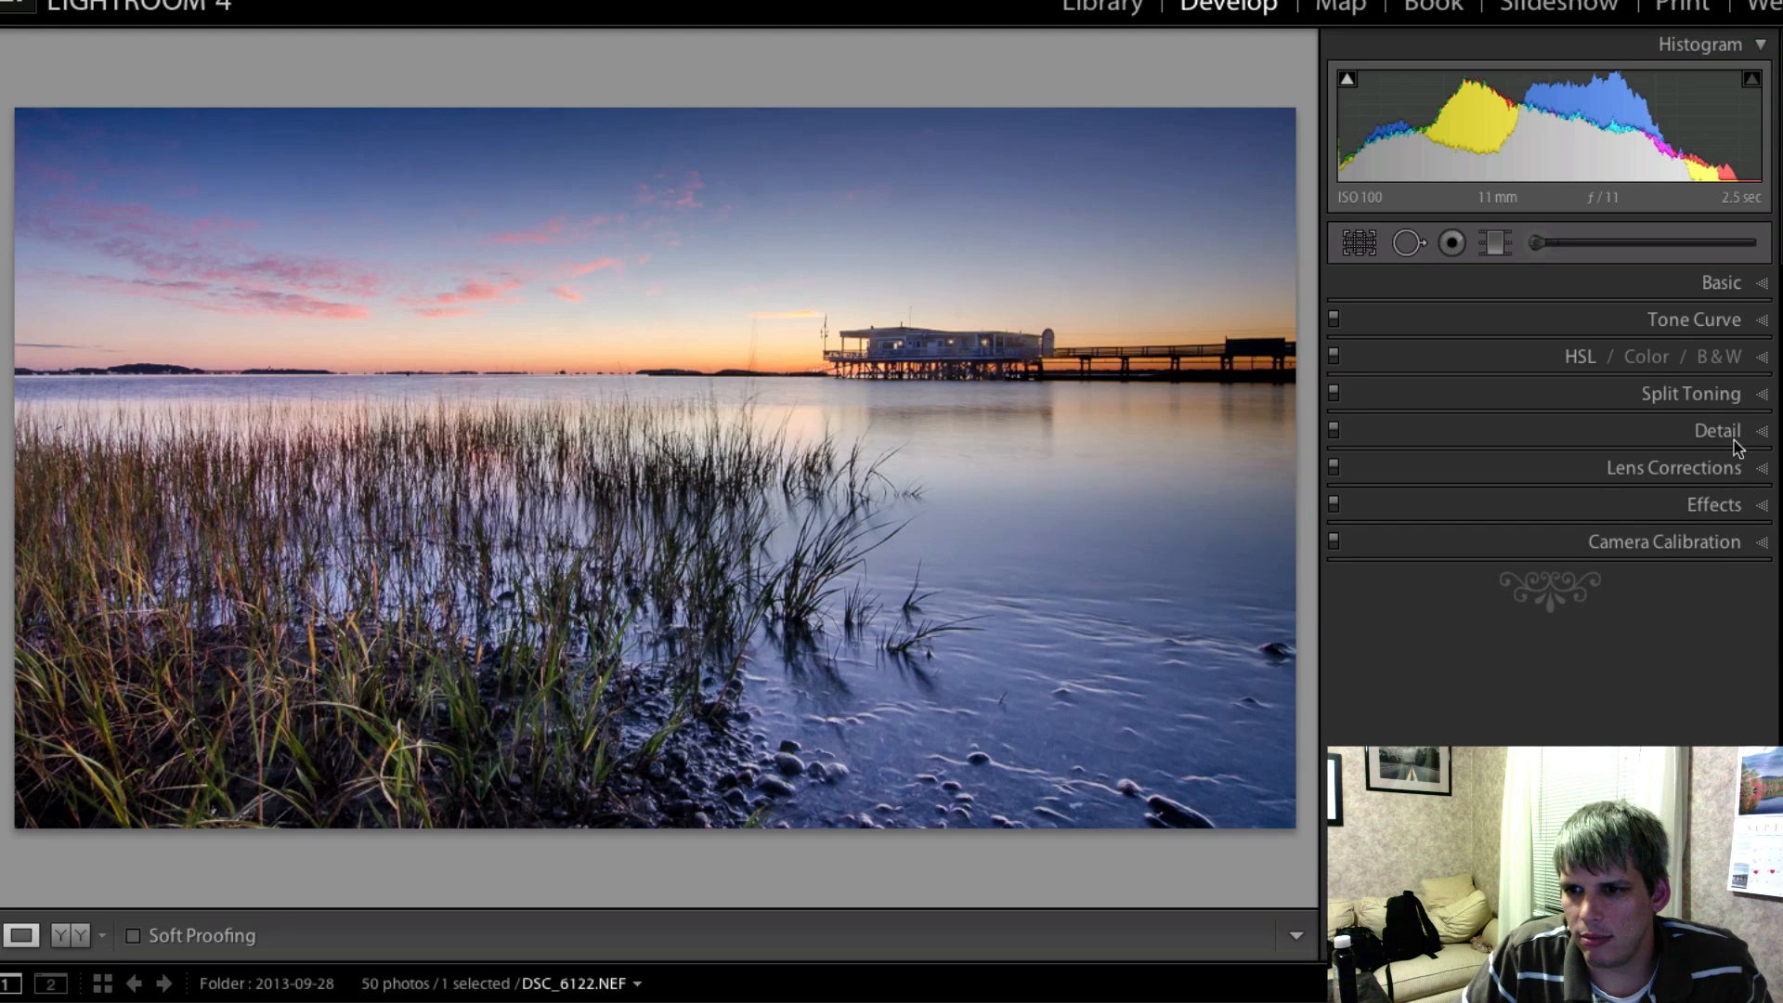
# - Add a Highlight Priority post-crop vignette with amount −8, midpoint 17 and feather 90
pyautogui.click(1755, 505)
pyautogui.moveTo(1564, 585); pyautogui.dragTo(1475, 613)
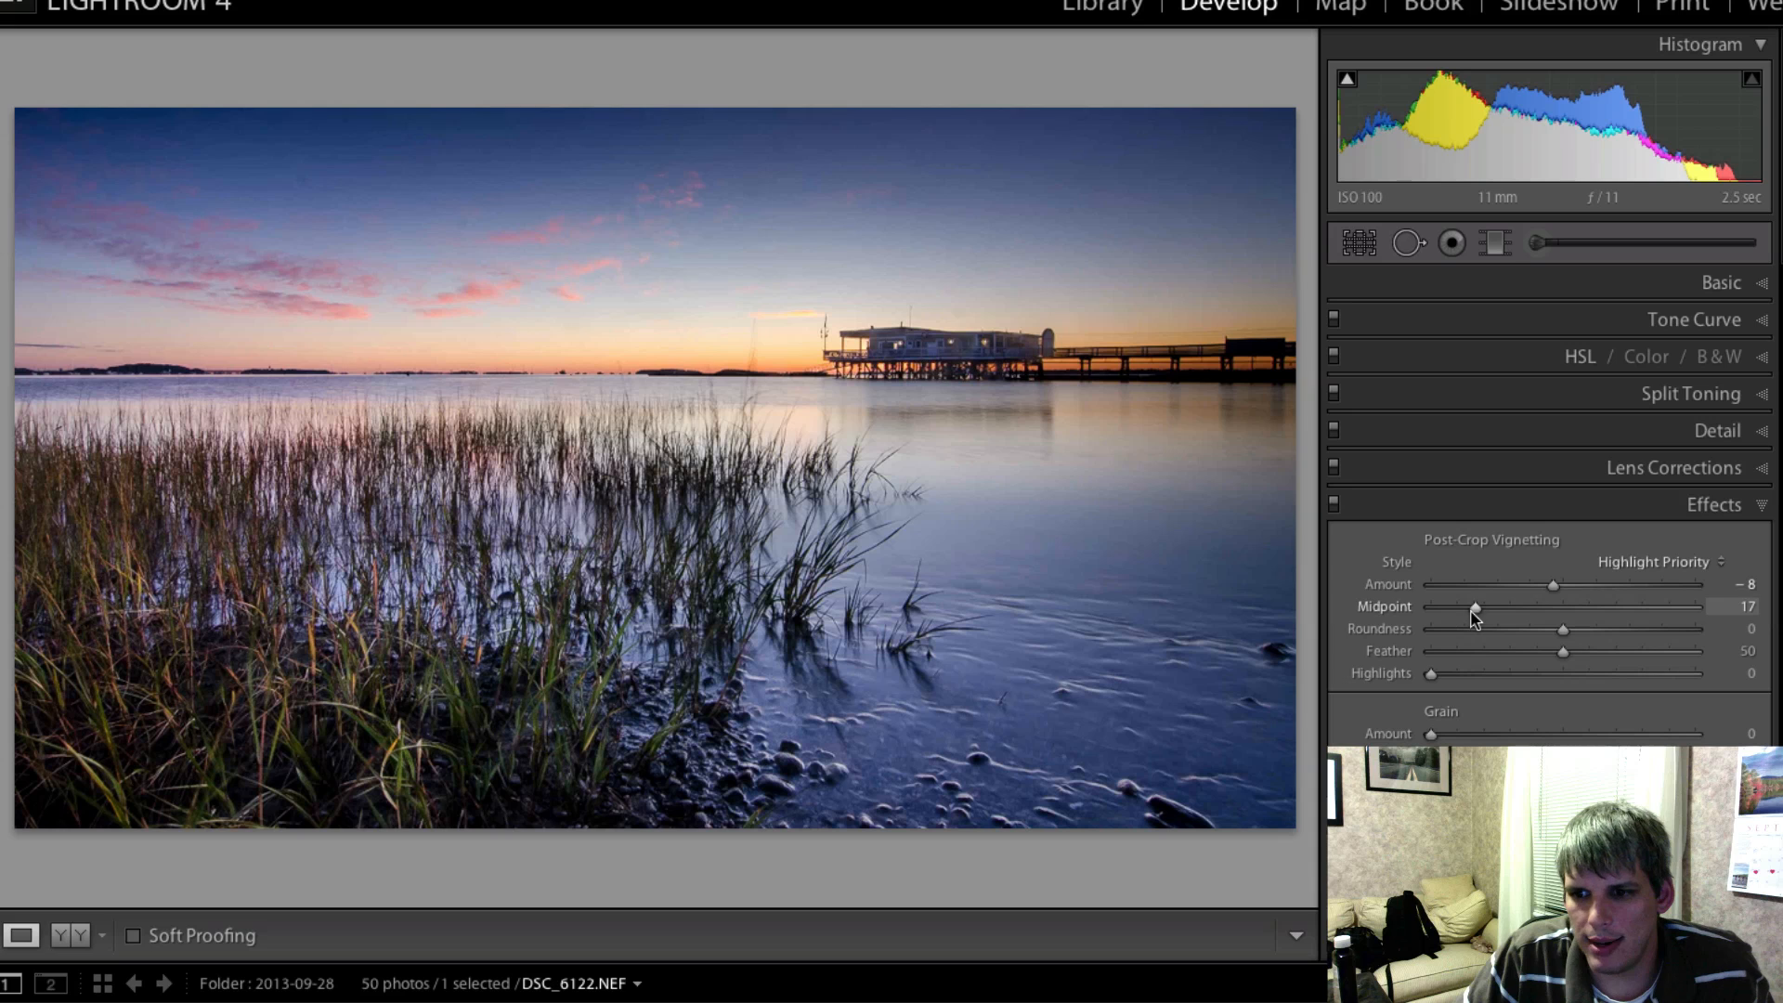
pyautogui.moveTo(1580, 657); pyautogui.dragTo(1667, 663)
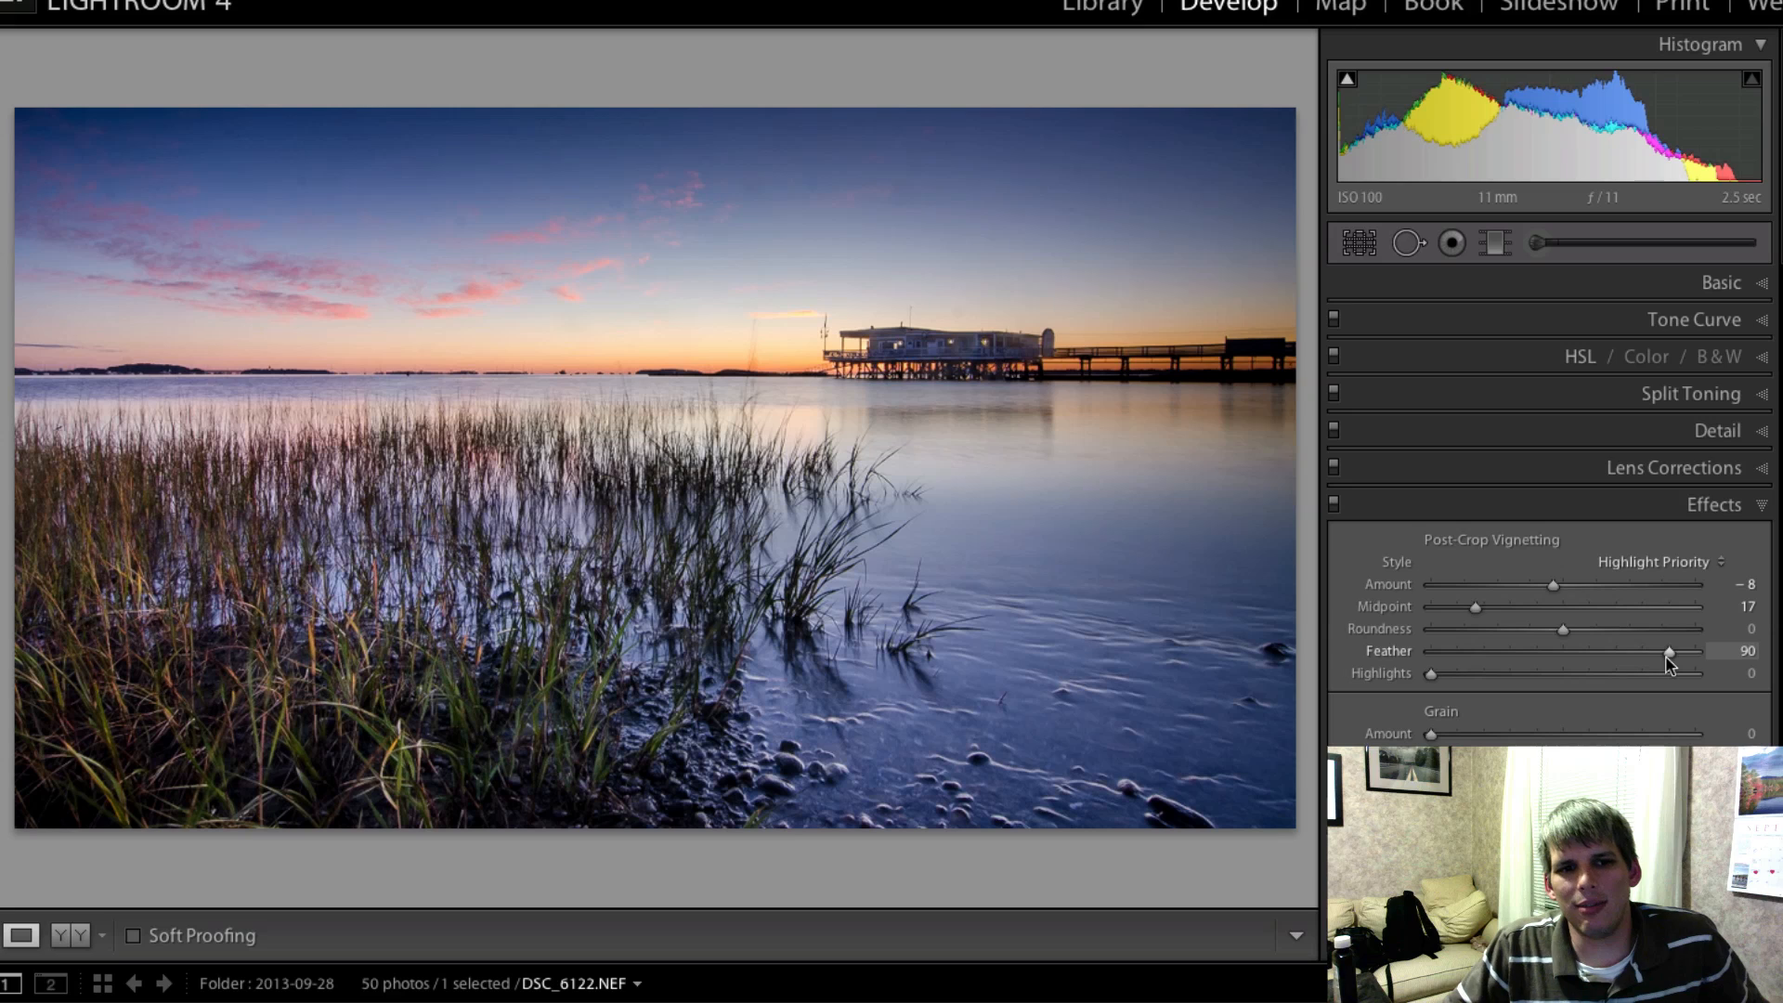